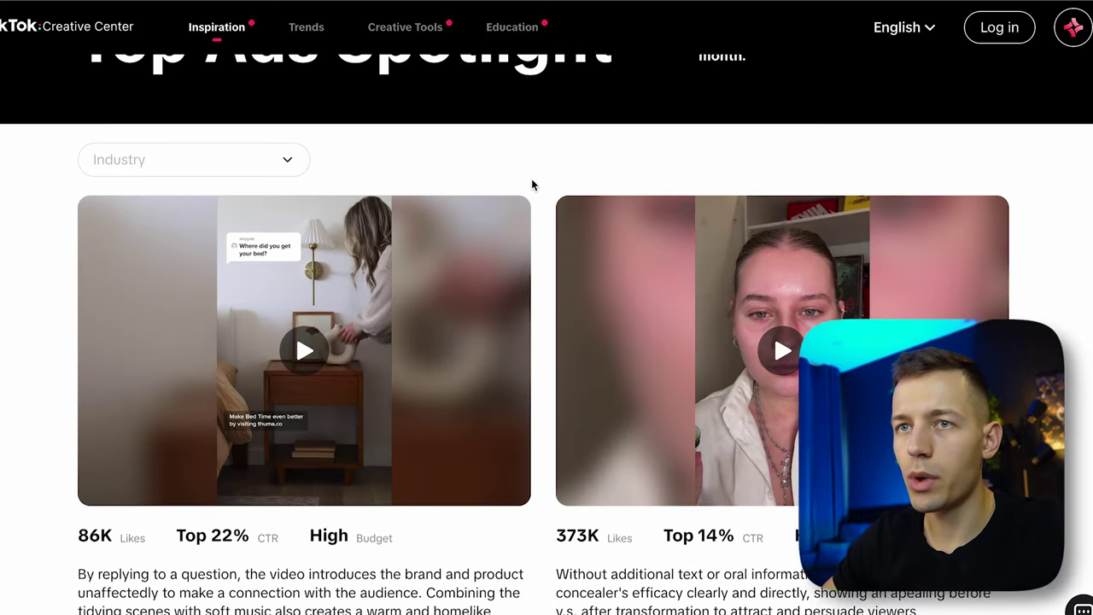
Look through the Top Ads Spotlight videos with their likes, CTR, budget and descriptions
scroll(532, 182, down, 5)
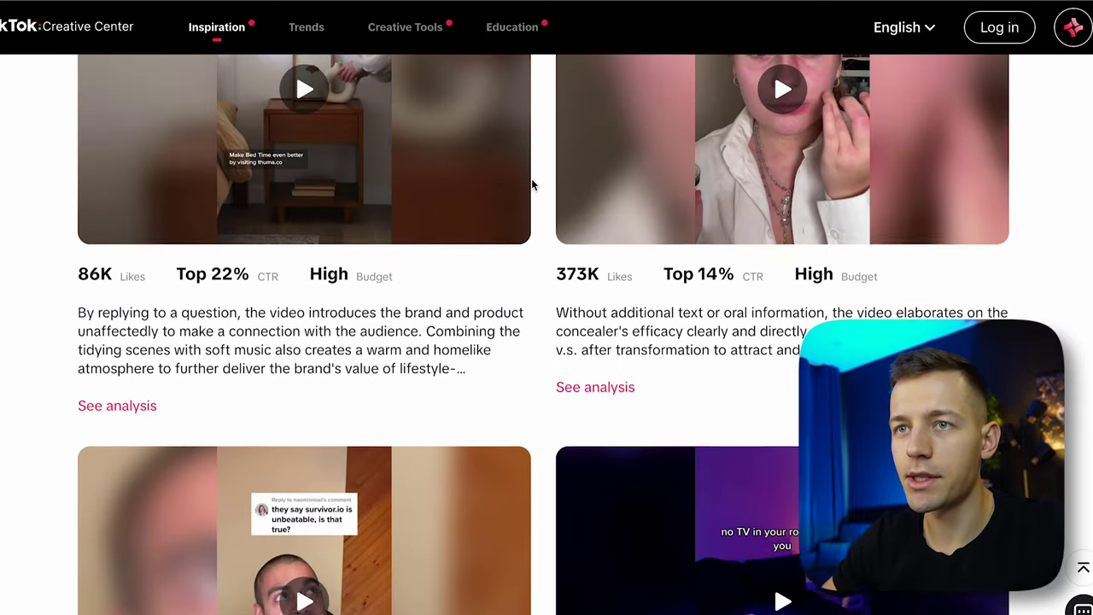
scroll(531, 185, down, 5)
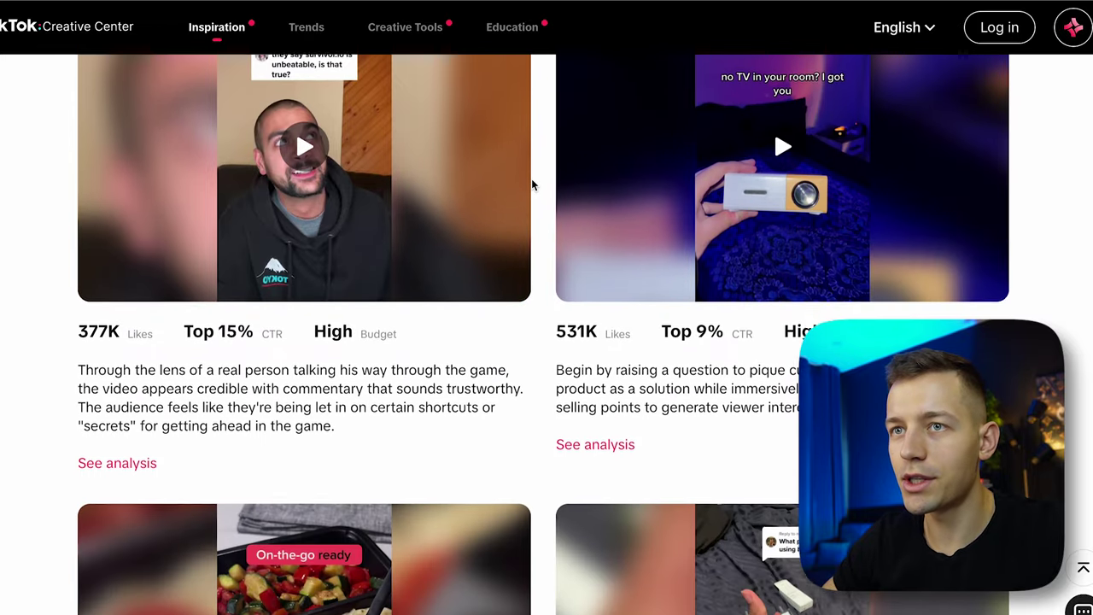
scroll(531, 185, down, 5)
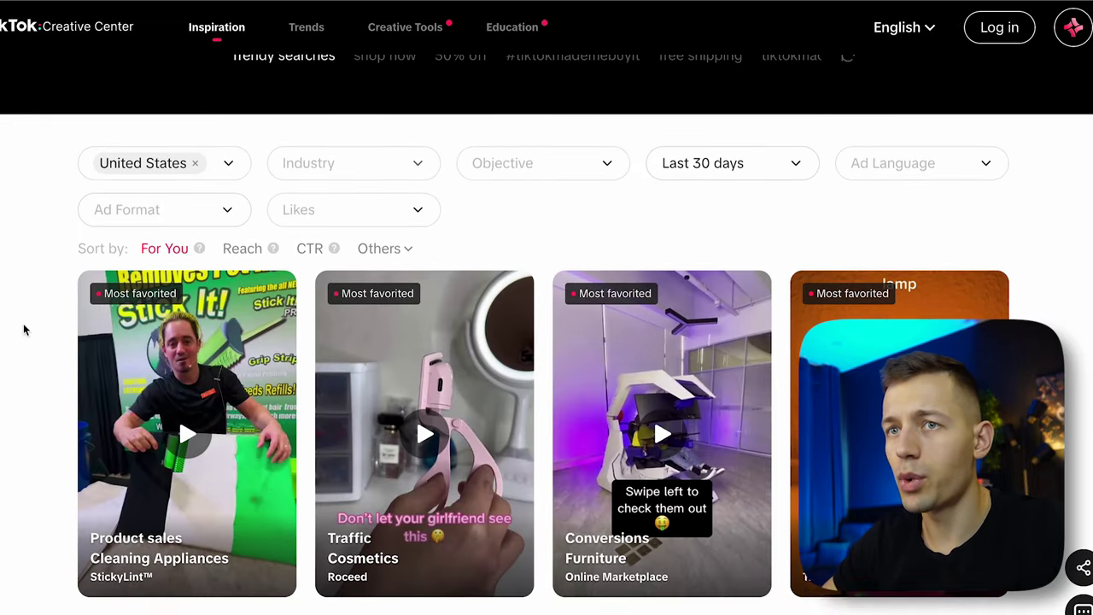
Filter the United States top ads by the Beauty & Personal Care industry
scroll(24, 330, down, 2)
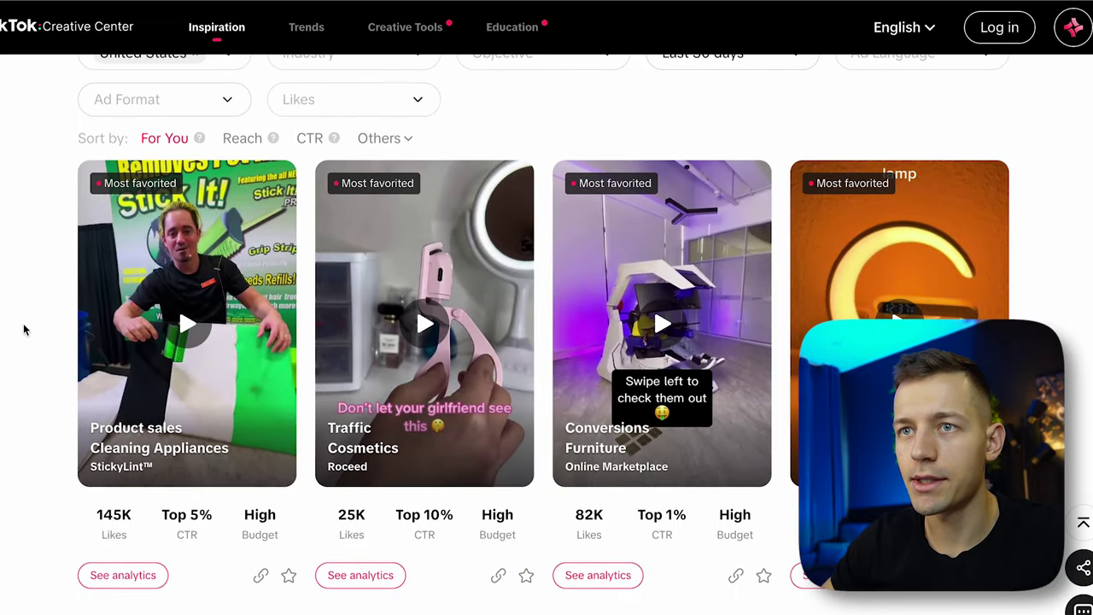
scroll(231, 104, up, 2)
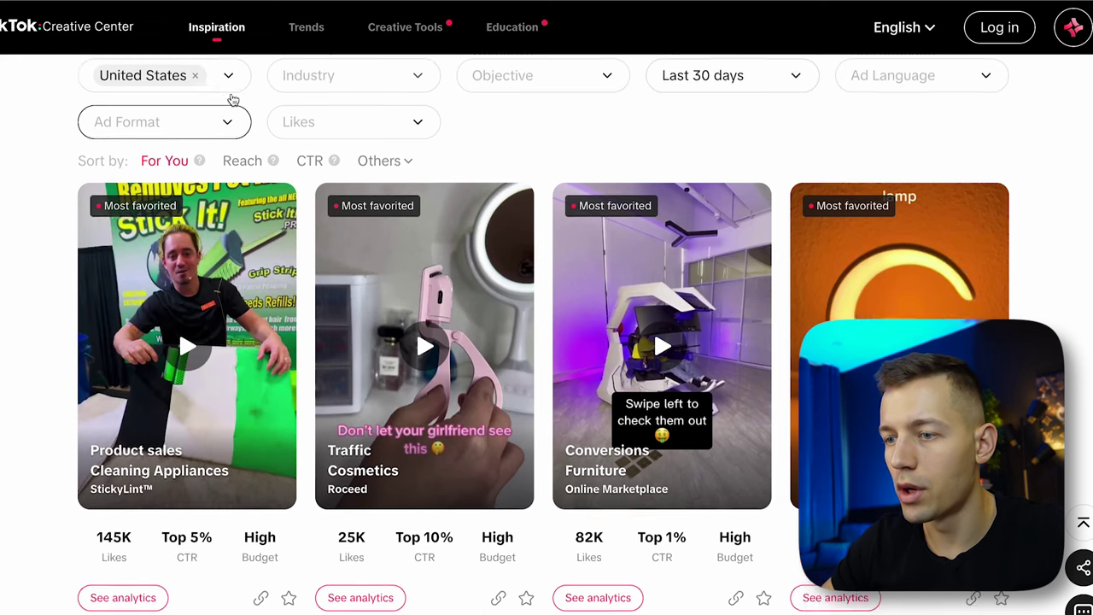
click(231, 137)
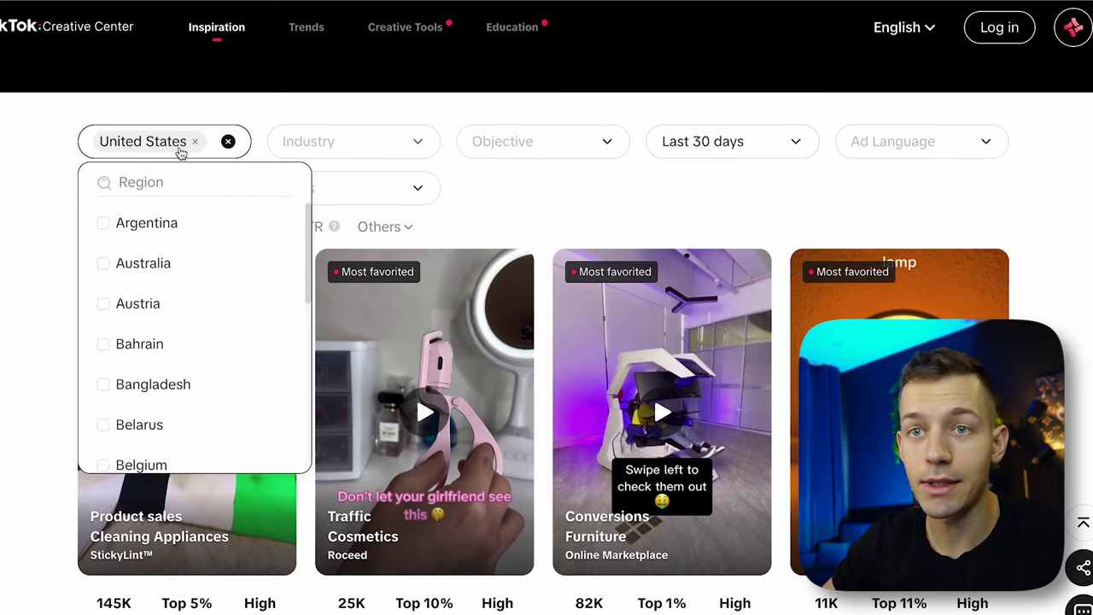
click(357, 151)
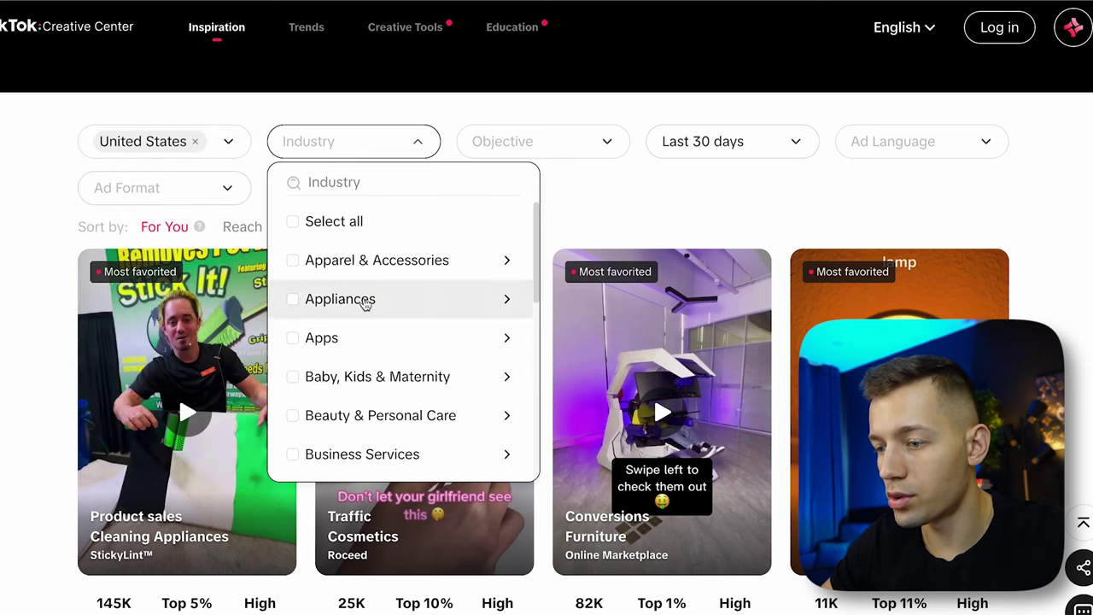
scroll(364, 303, down, 4)
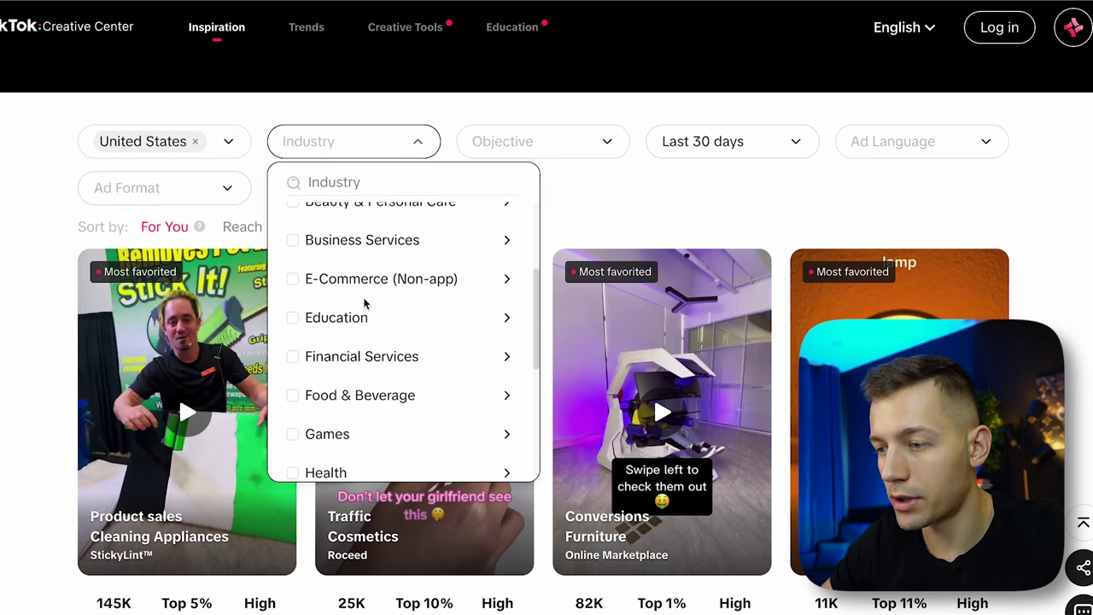
scroll(364, 303, down, 1)
scroll(365, 333, up, 5)
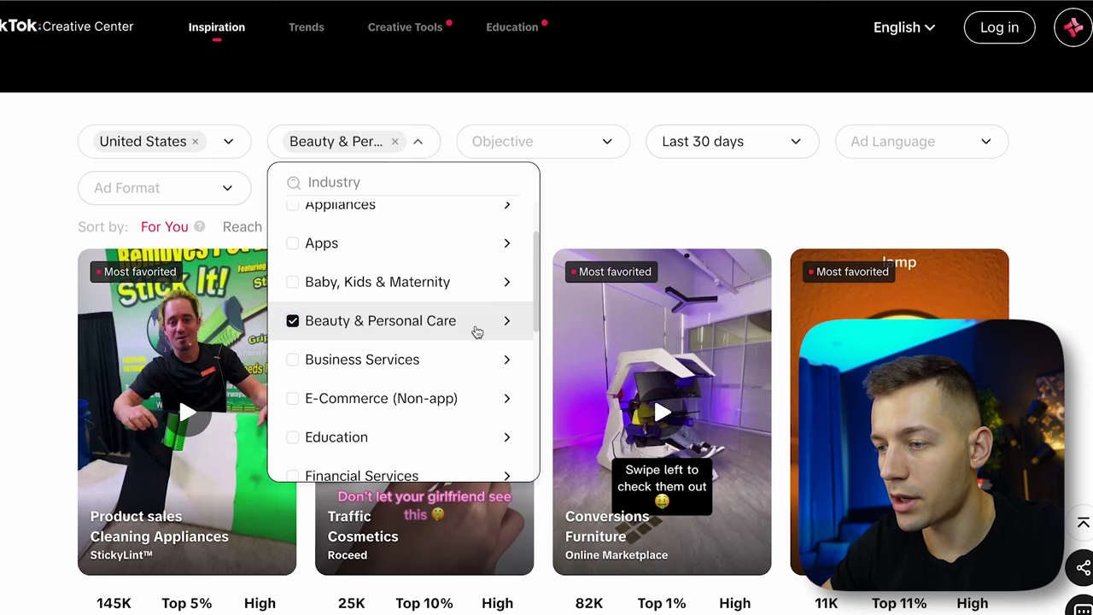
click(62, 257)
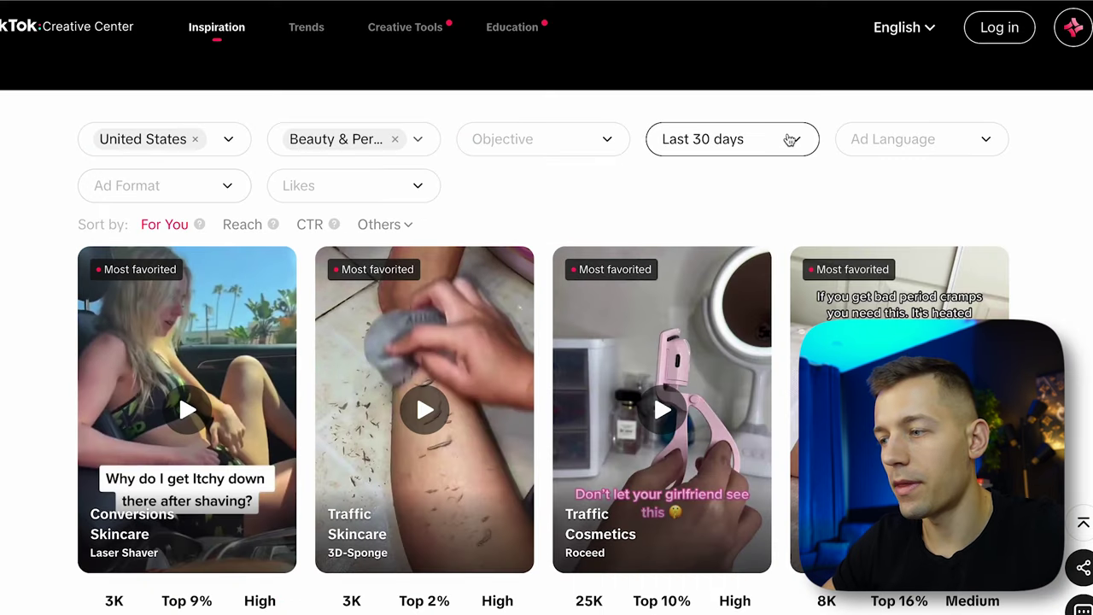
Check the time-period and additional sorting options, and look through the filtered beauty ads
click(788, 138)
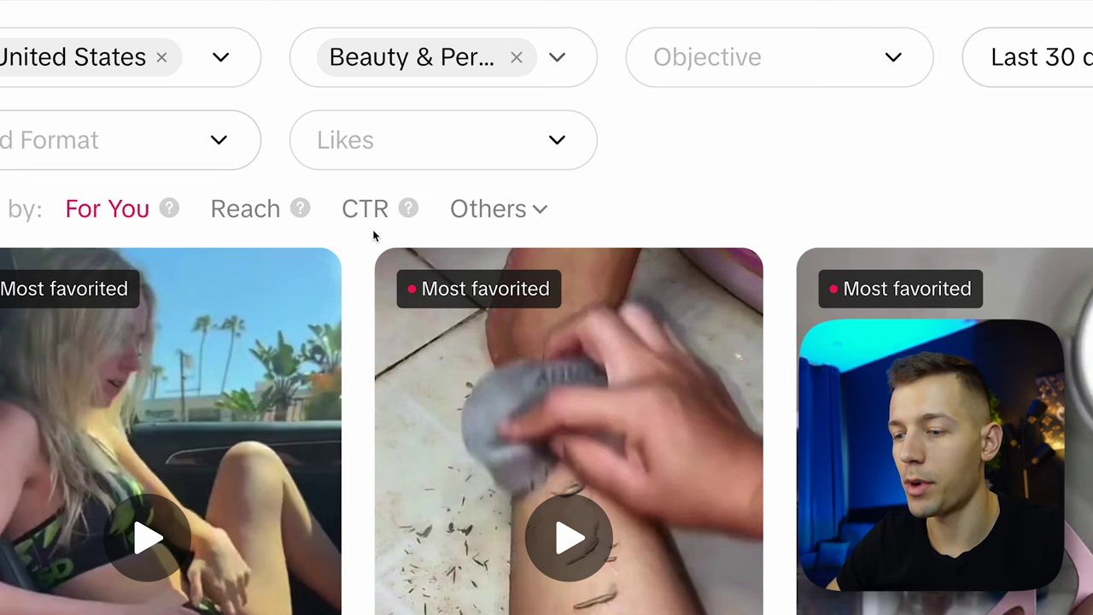
click(514, 219)
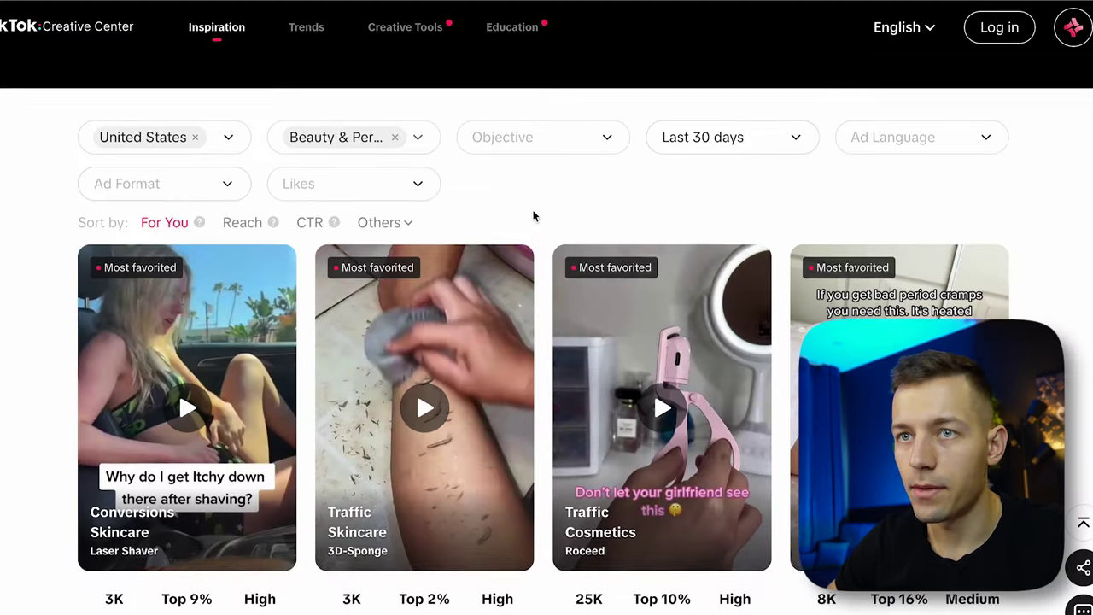
scroll(533, 216, down, 1)
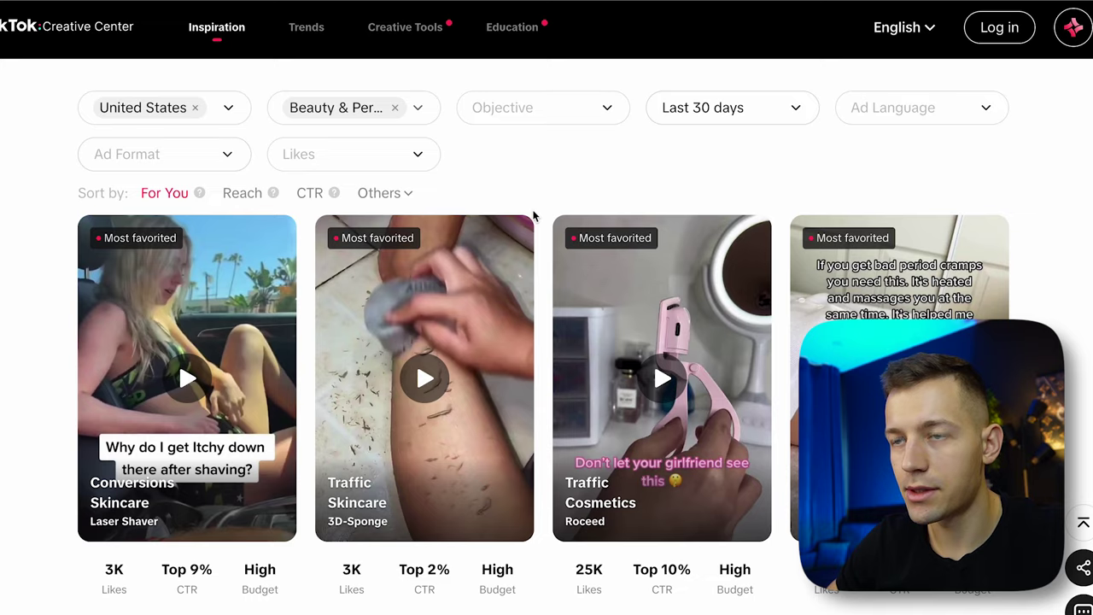
scroll(533, 215, down, 3)
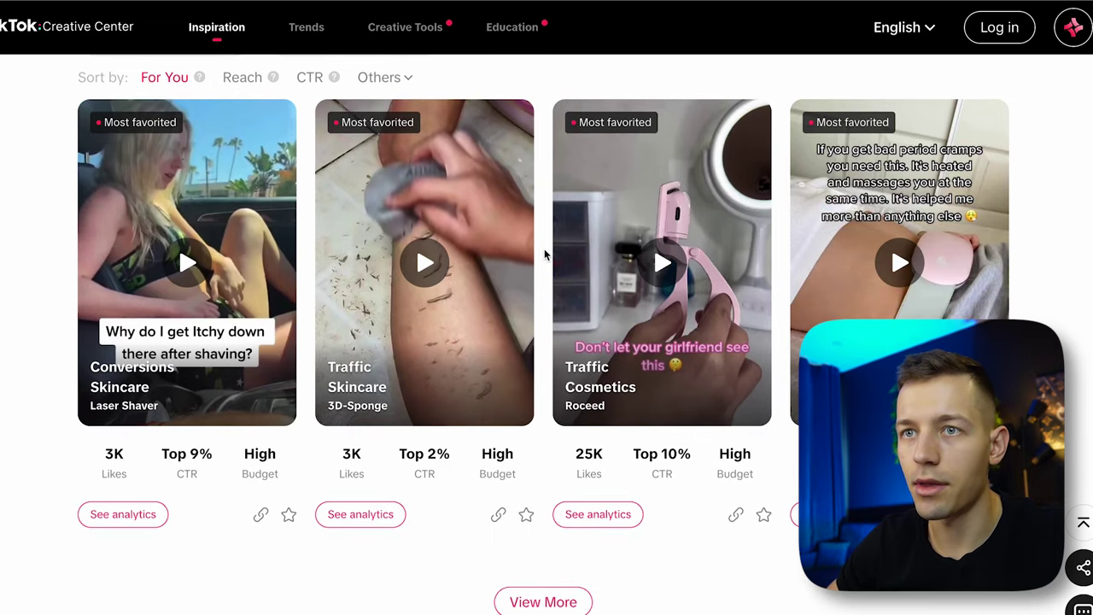
scroll(545, 253, down, 5)
scroll(545, 254, up, 6)
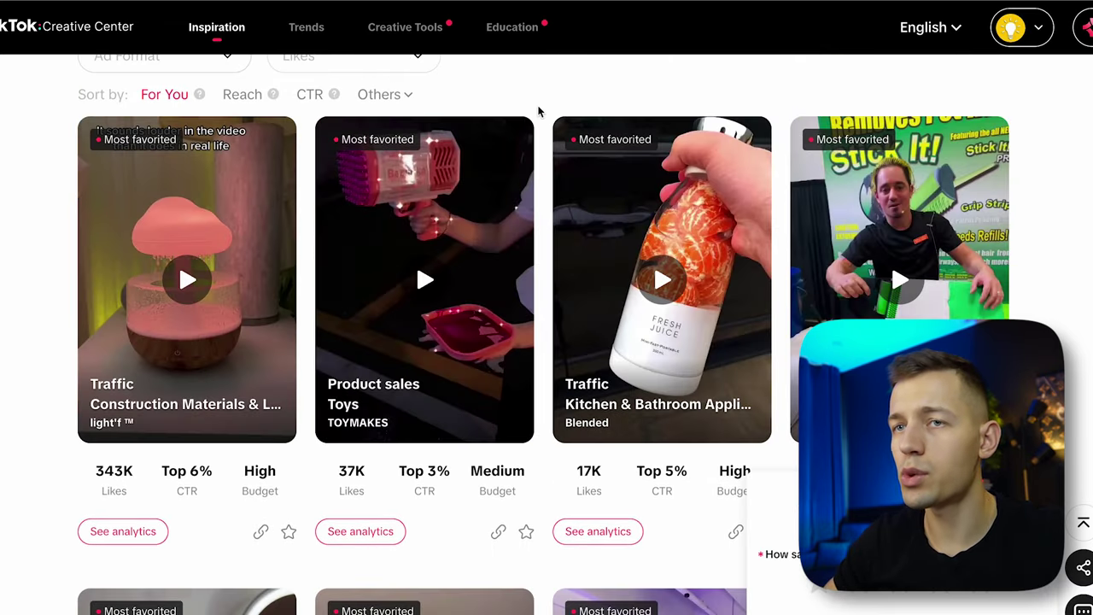
Look through the top ads across different product categories, comparing likes, CTR and budget
scroll(539, 112, down, 6)
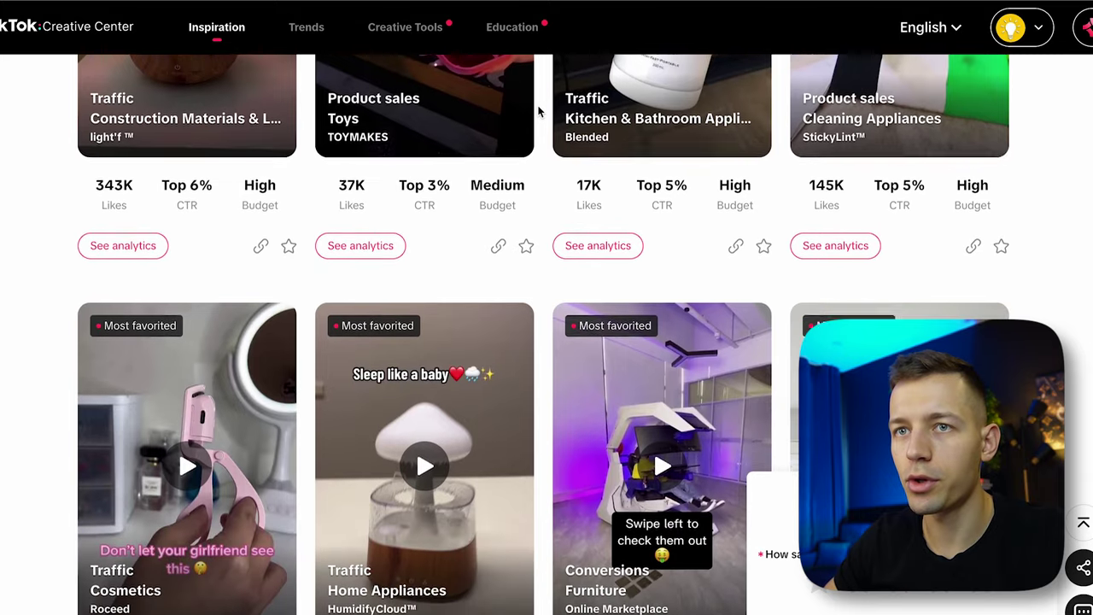
scroll(539, 112, down, 7)
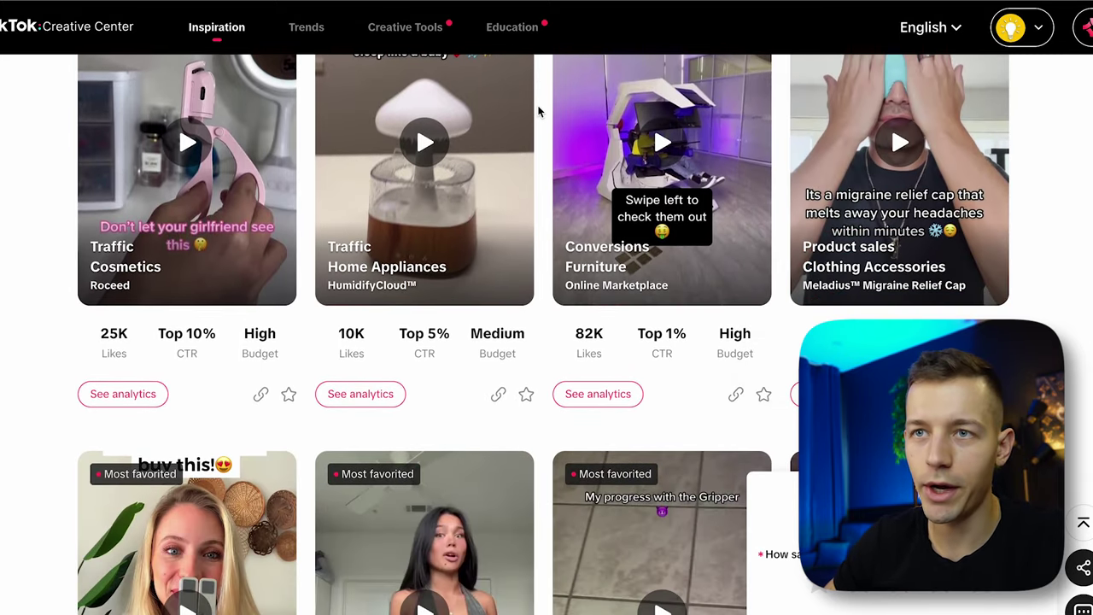
scroll(539, 112, down, 1)
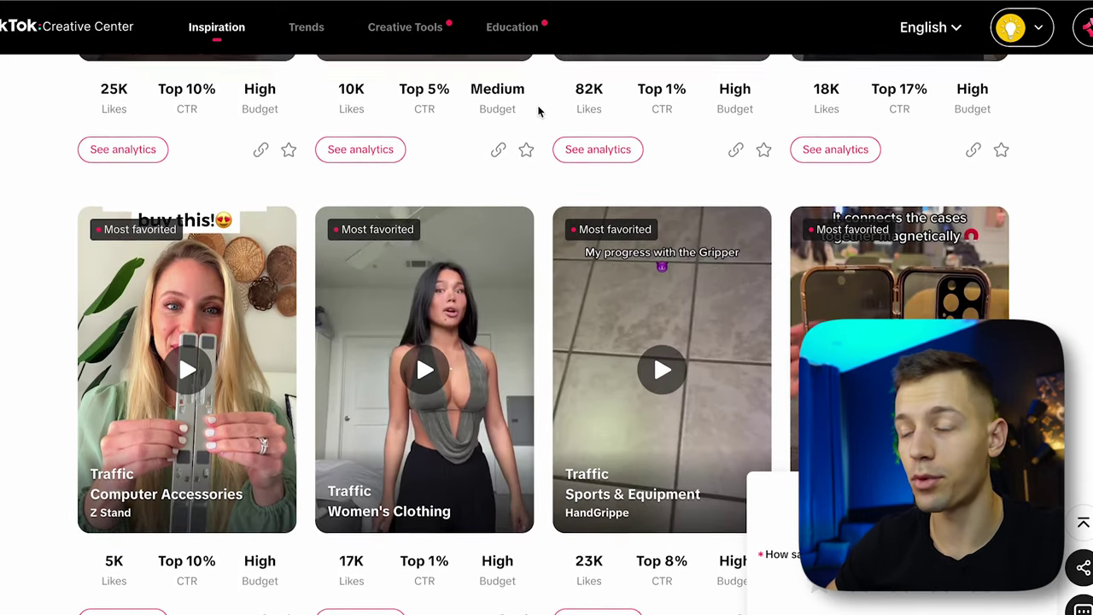
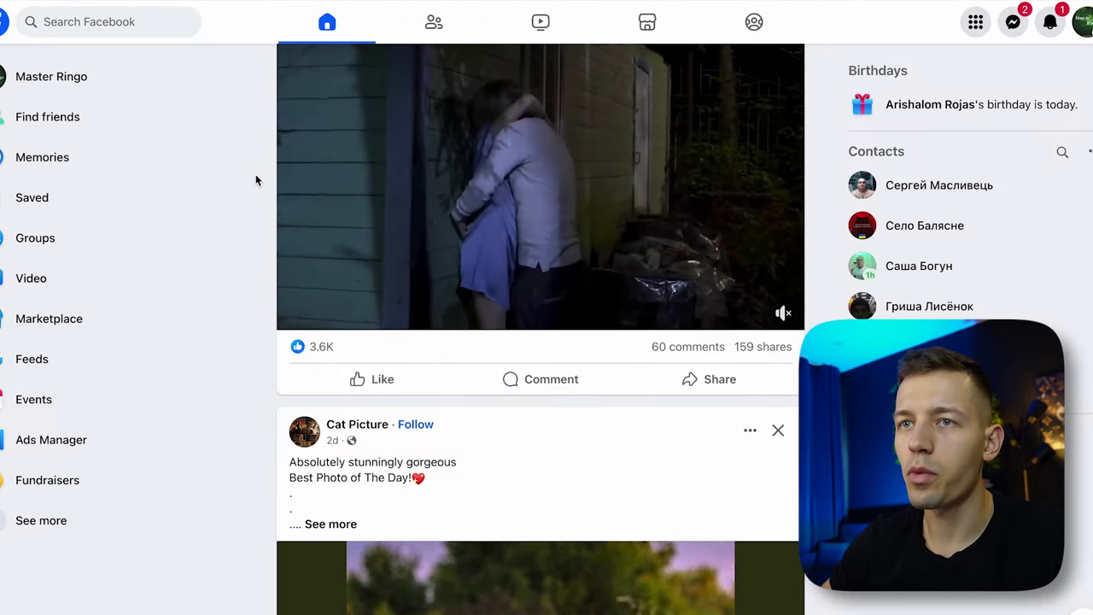
Switch to Facebook and look through the posts in the home news feed
scroll(255, 176, down, 1)
scroll(255, 180, down, 3)
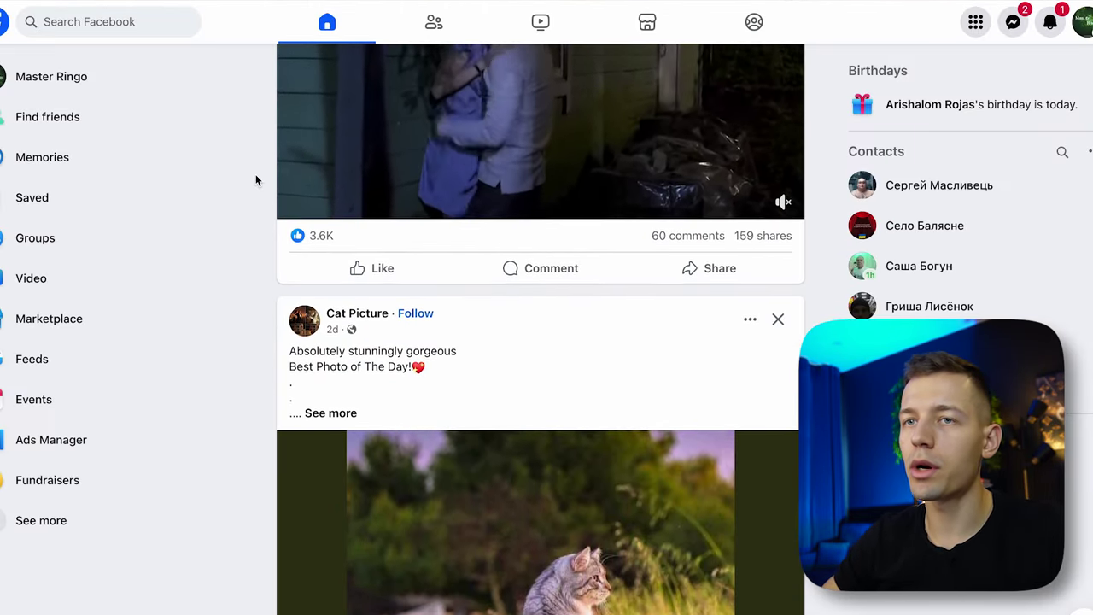
scroll(255, 180, down, 3)
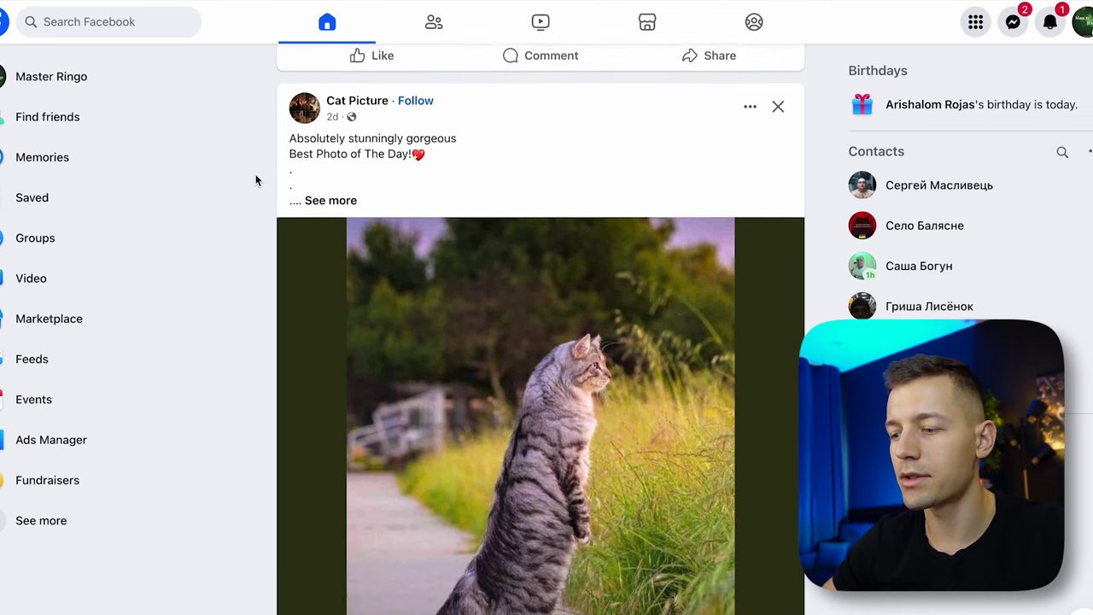
scroll(256, 180, down, 2)
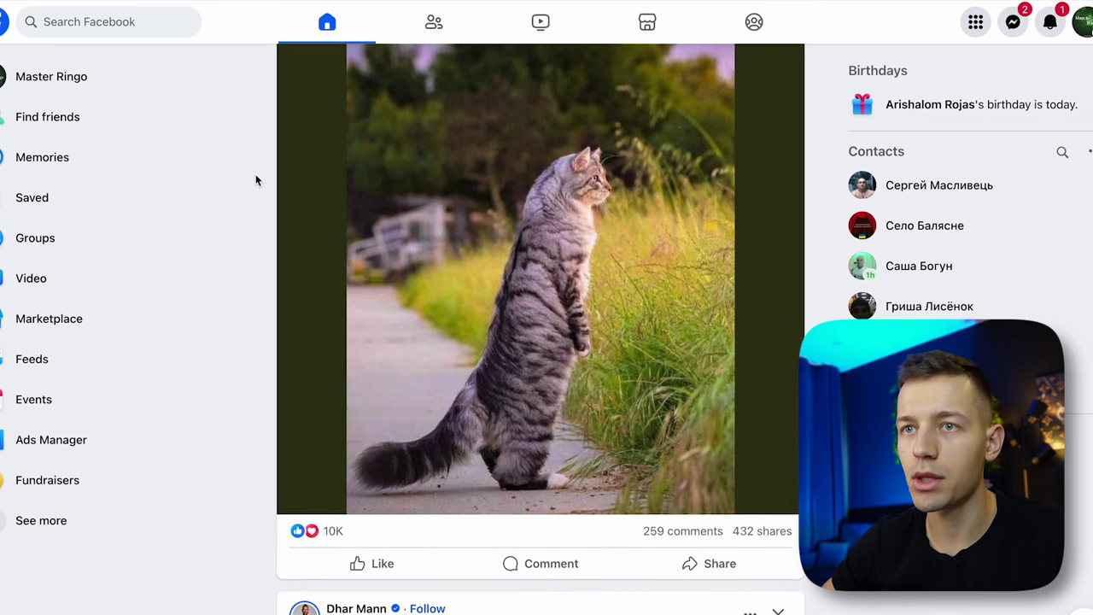
scroll(255, 180, down, 3)
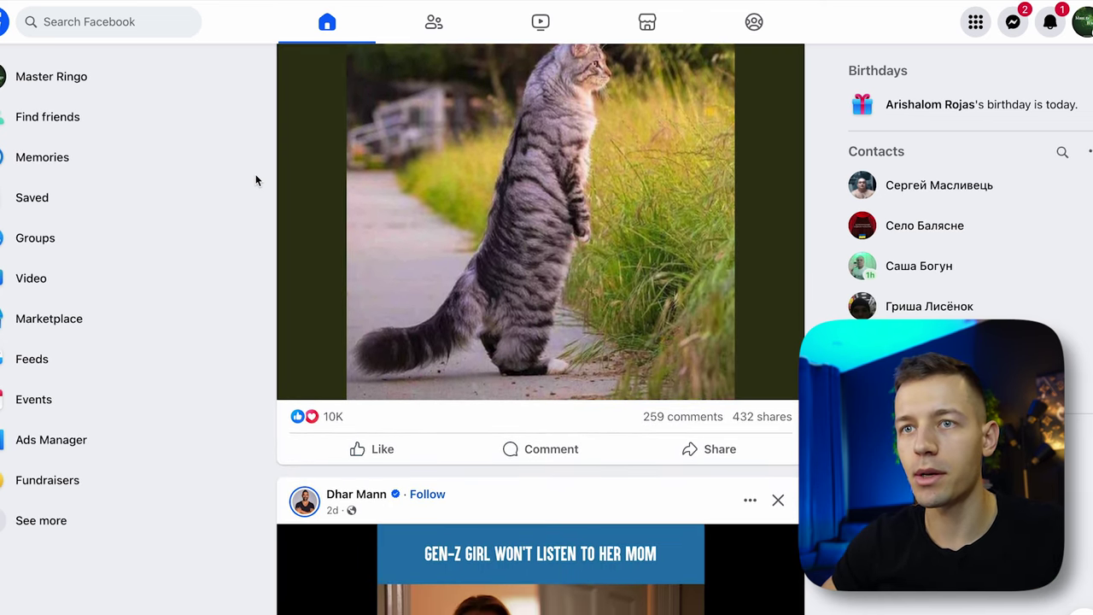
scroll(255, 181, down, 2)
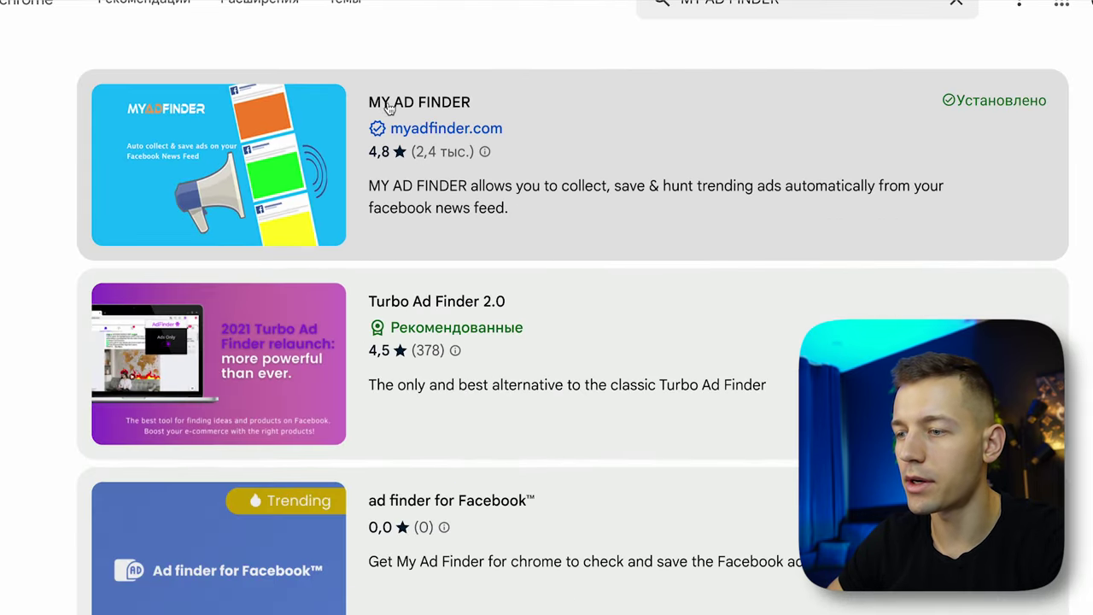
Open the MY AD FINDER extension from the Chrome Web Store search results
click(384, 106)
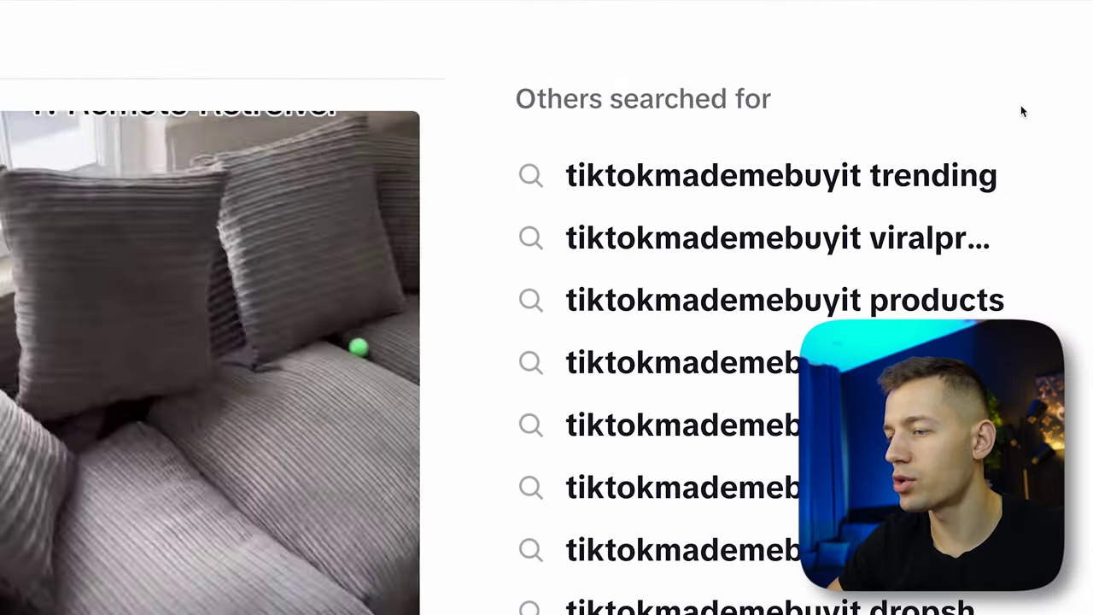
Switch to TikTok and look through the video results for tiktokmademebuyit, checking products, posting dates and view counts
scroll(1021, 105, down, 5)
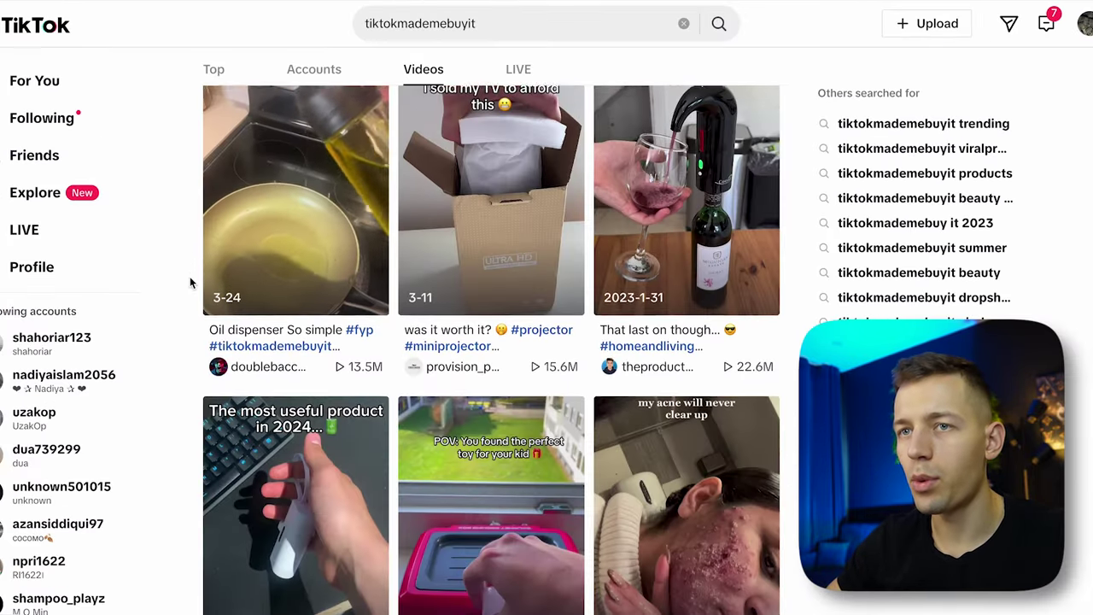
scroll(191, 280, down, 5)
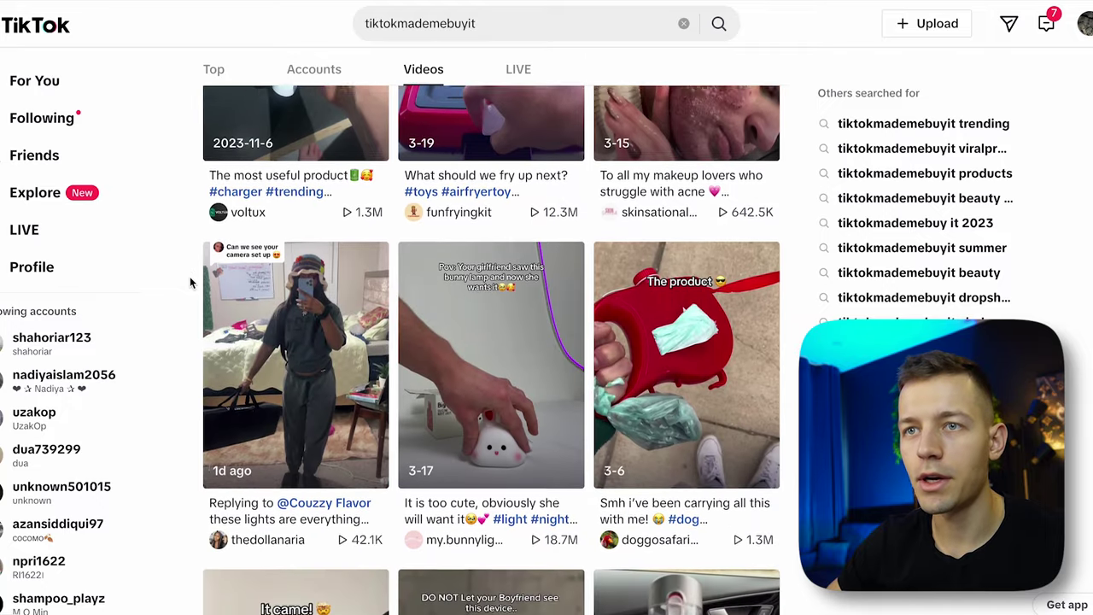
scroll(191, 282, down, 5)
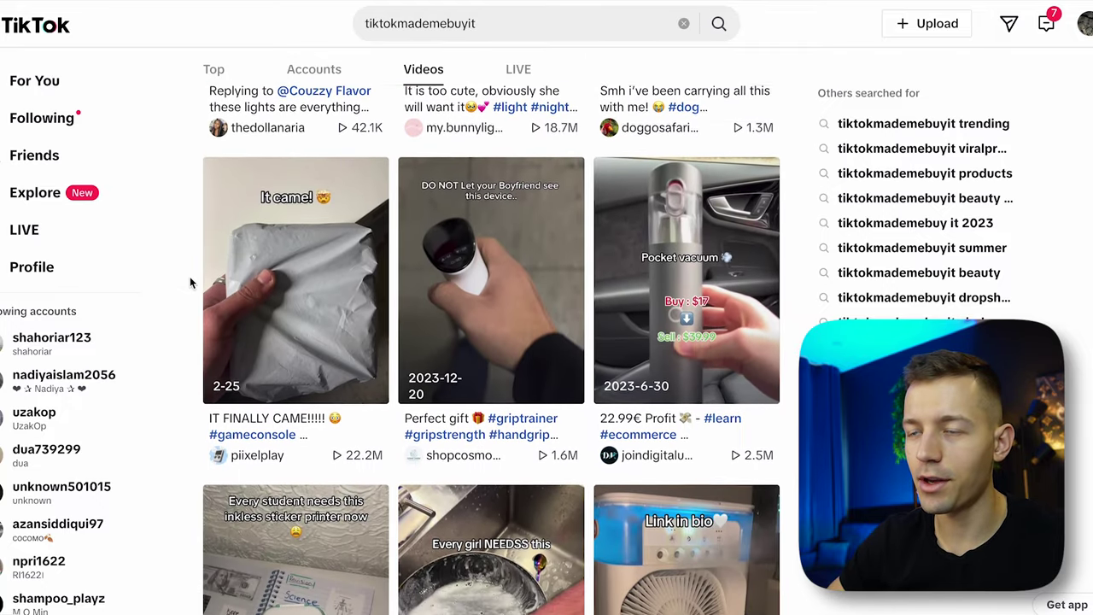
scroll(191, 282, down, 5)
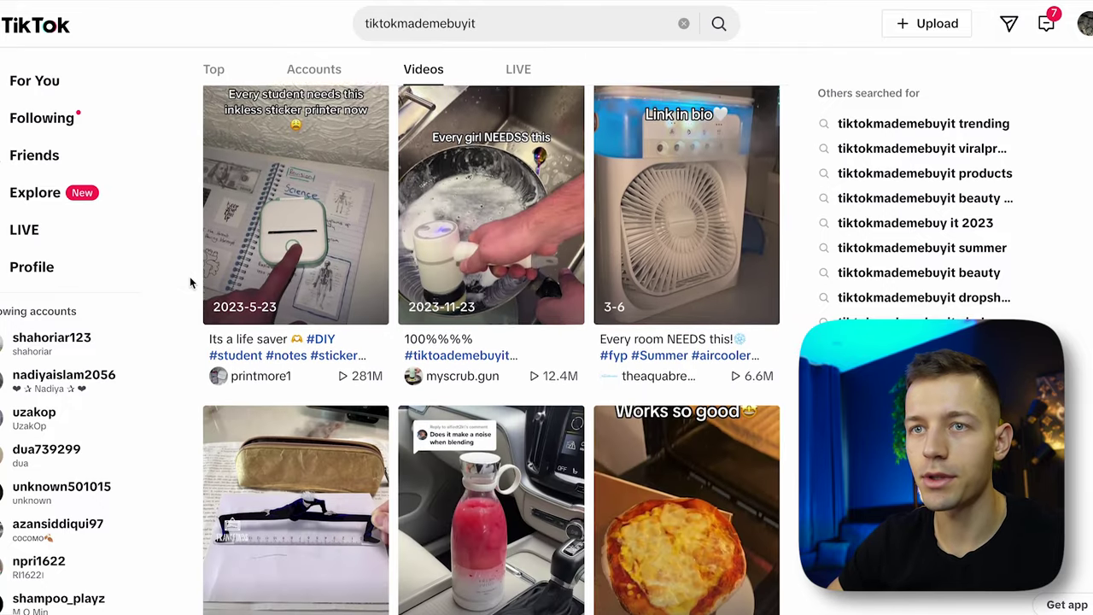
scroll(191, 283, down, 6)
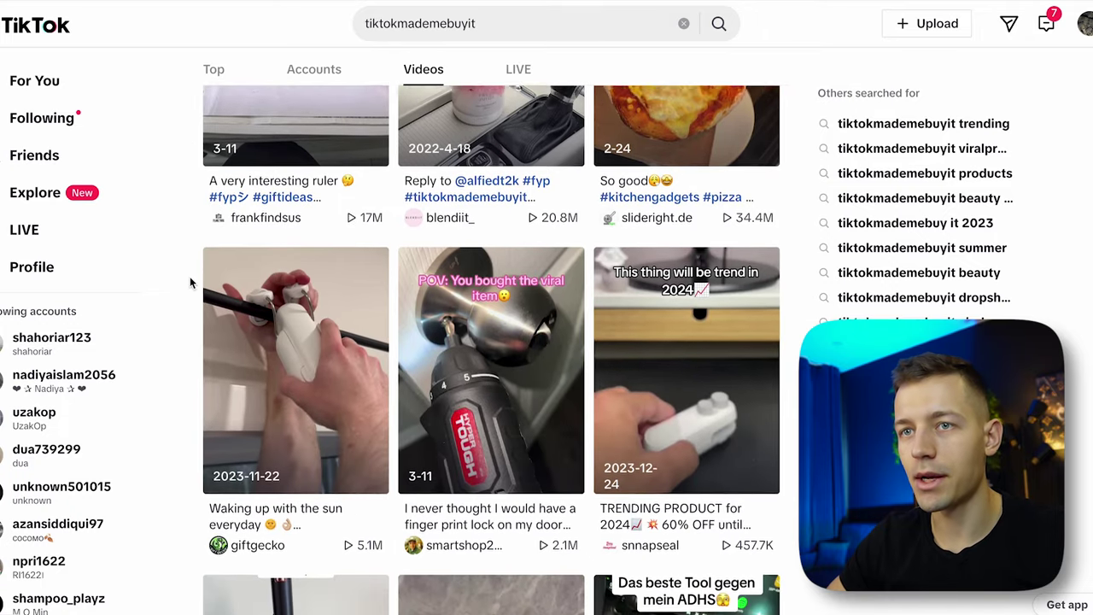
scroll(190, 282, down, 3)
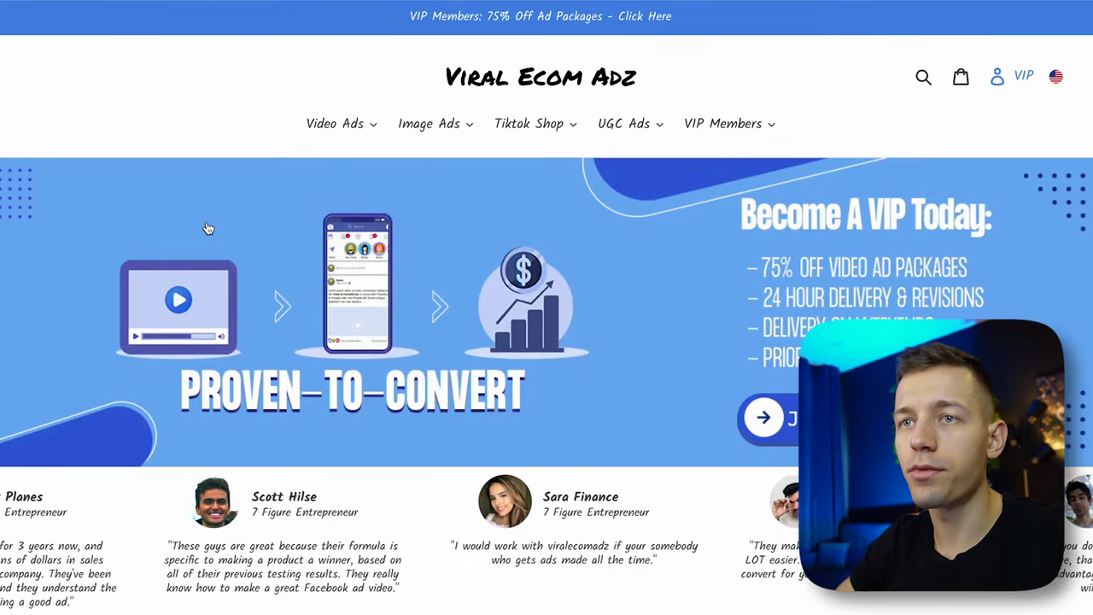
Switch to the Viral Ecom Adz site and review its home page, including the best-selling ad packages and their prices
scroll(208, 228, down, 3)
scroll(208, 228, up, 3)
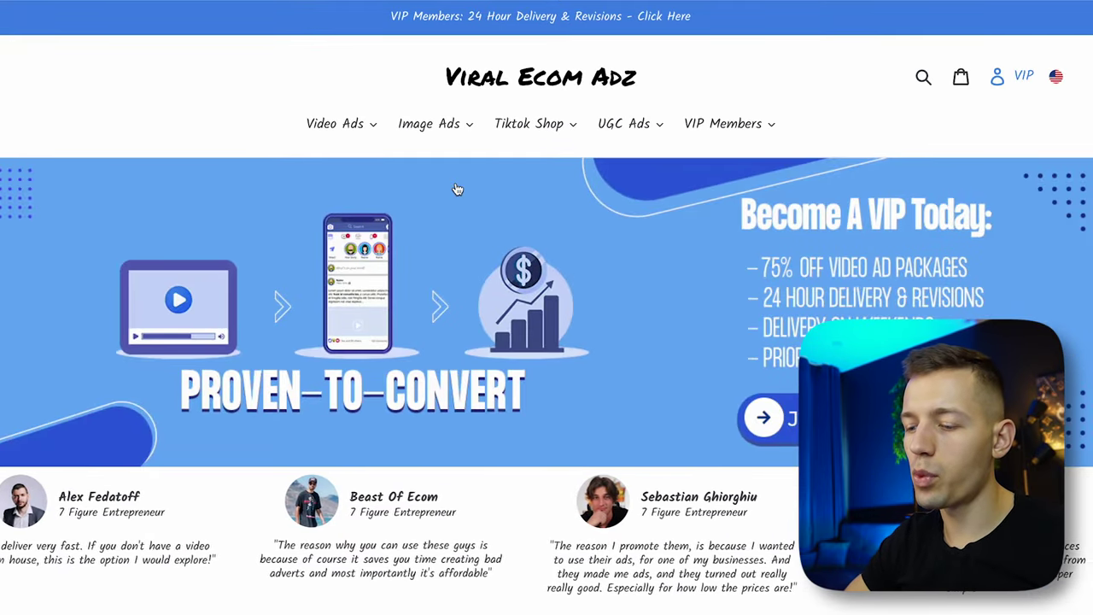
scroll(458, 190, down, 5)
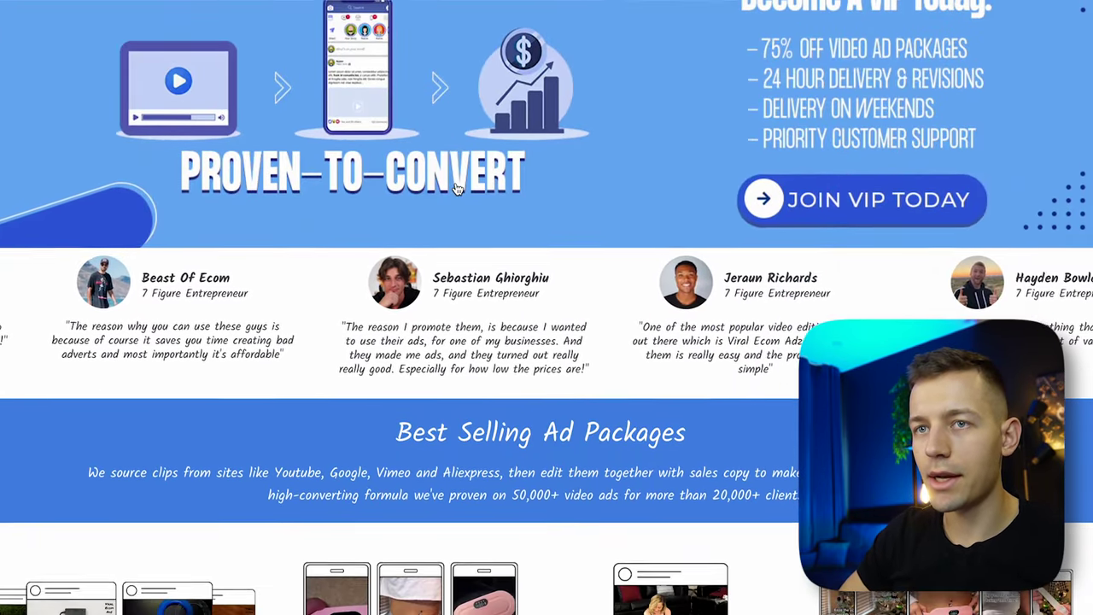
scroll(455, 188, down, 5)
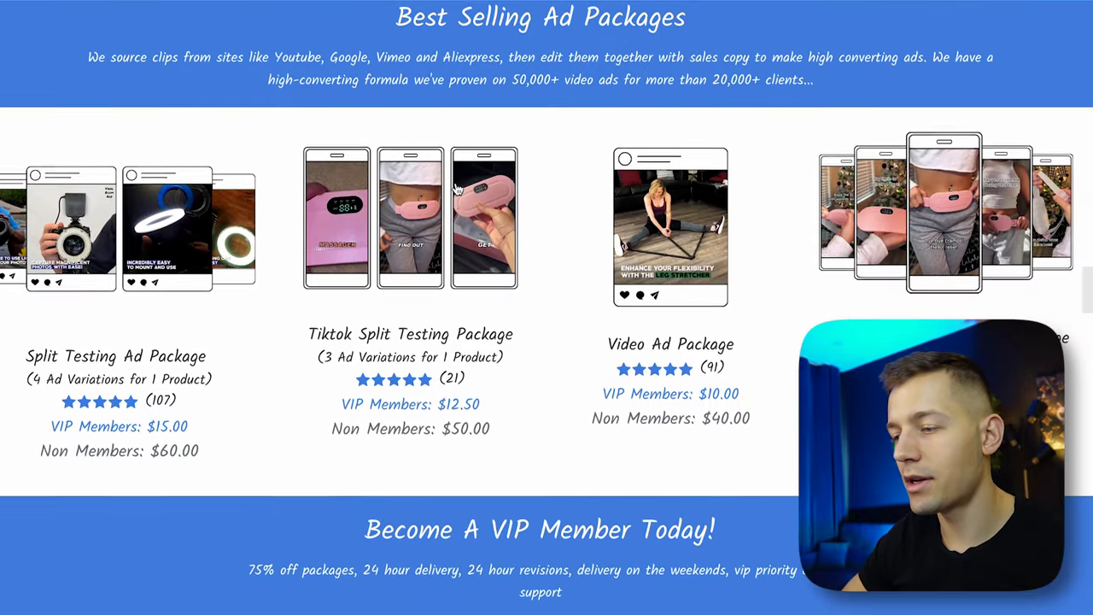
scroll(457, 188, down, 3)
scroll(493, 198, up, 3)
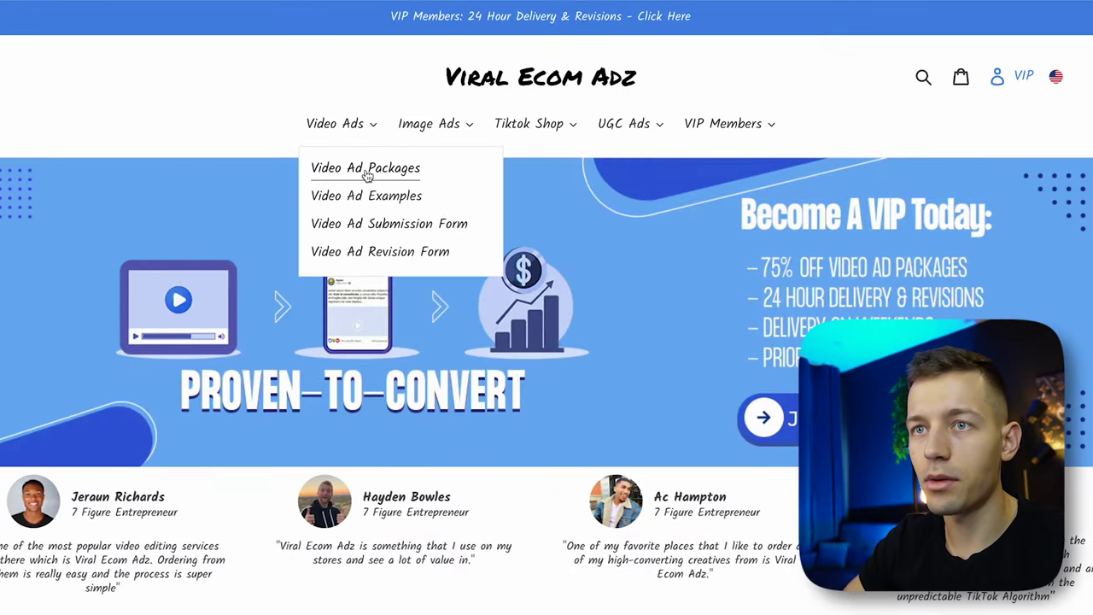
Open the video ad packages, view the Tiktok Split Testing Package, and compare the benefits of VIP members and non-members
click(368, 170)
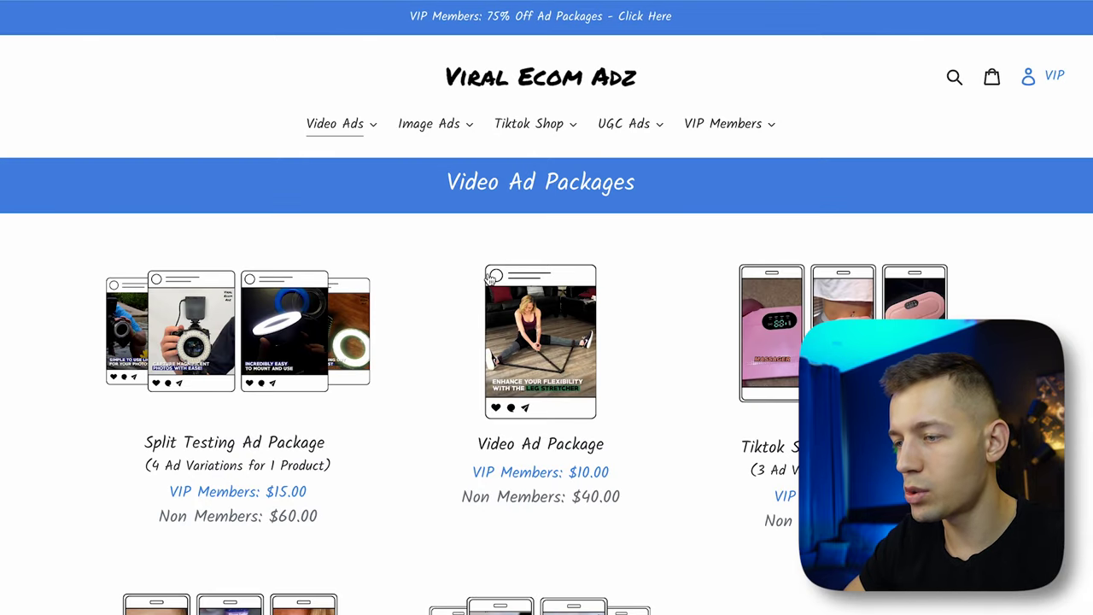
scroll(491, 277, down, 3)
scroll(491, 279, up, 1)
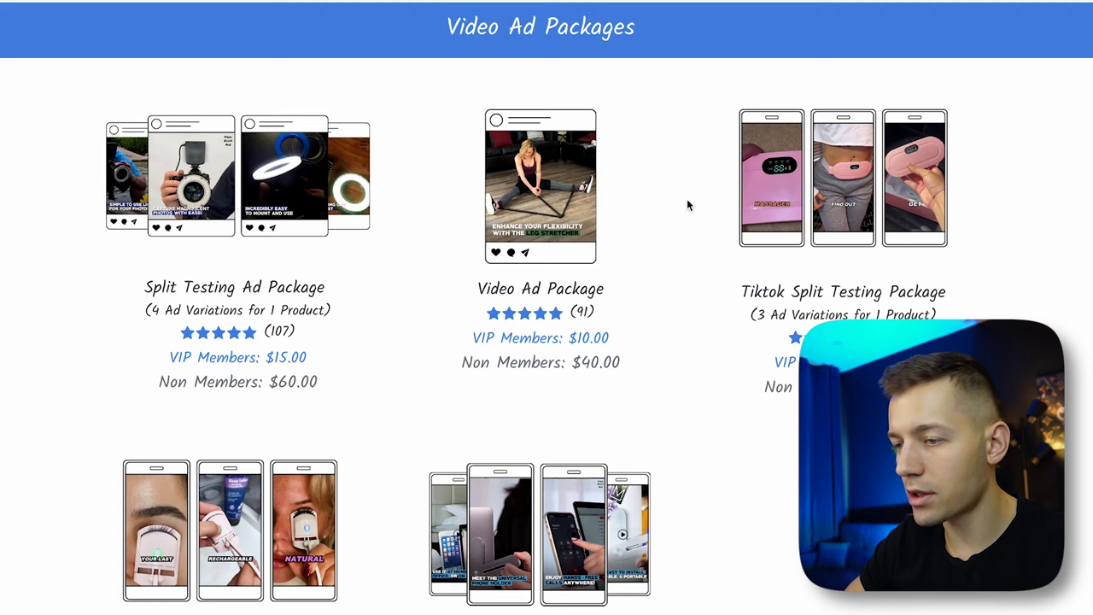
click(687, 205)
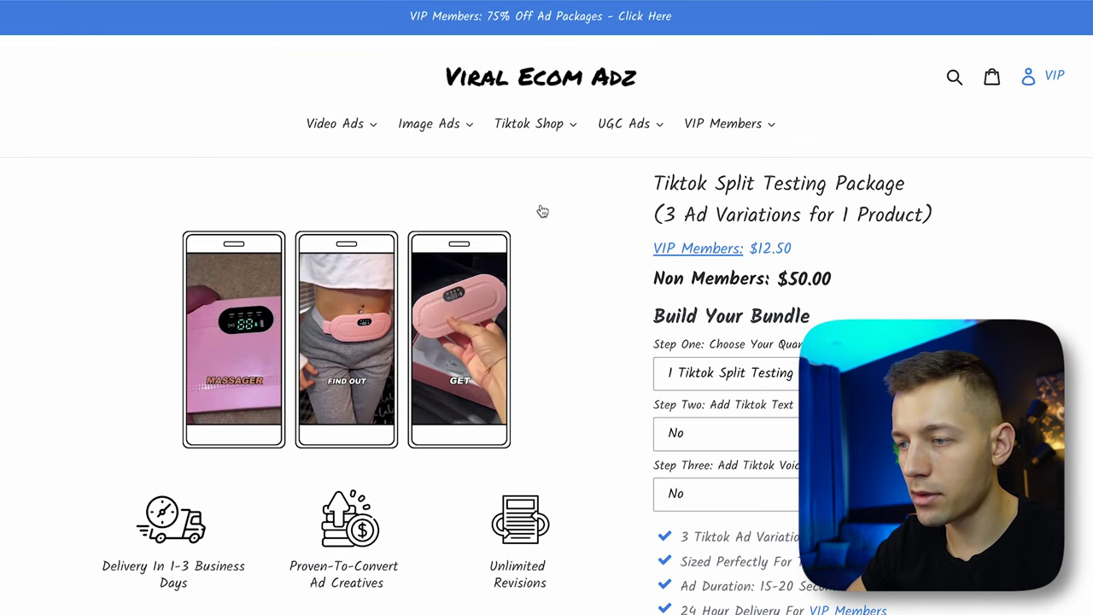
scroll(541, 211, down, 2)
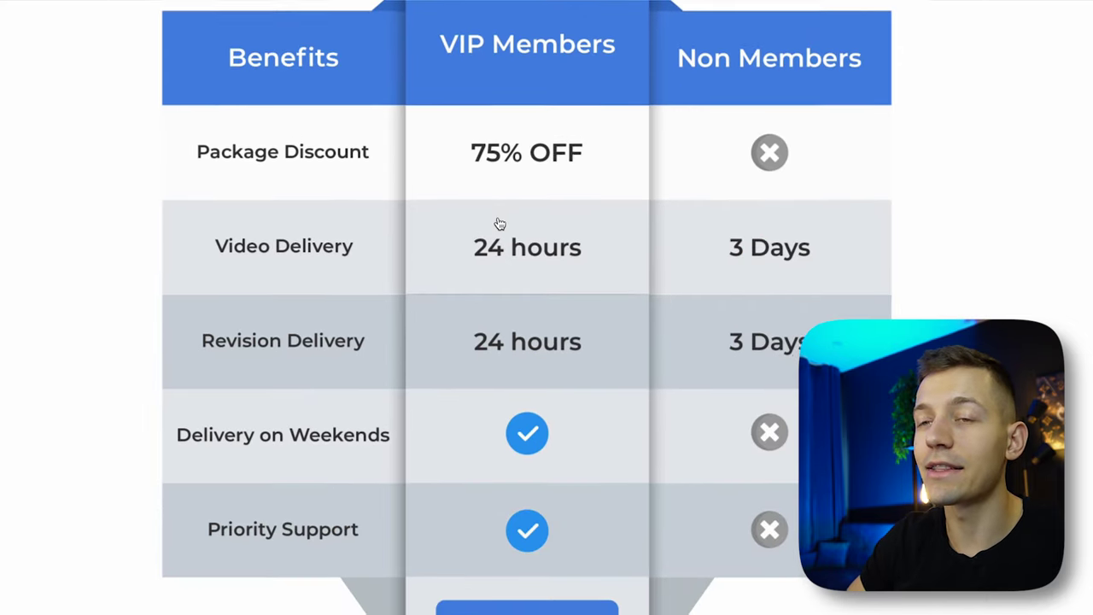
scroll(500, 224, down, 1)
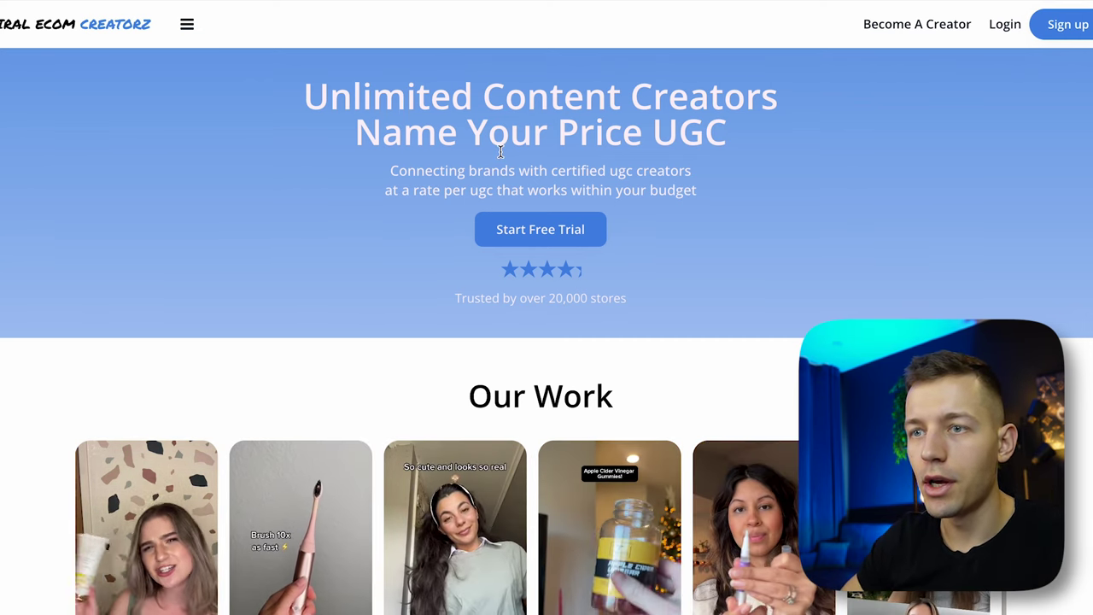
Switch to Viral Ecom Creatorz and review its sample work, how creator approval works, and the pricing of the free trial
scroll(496, 163, down, 3)
scroll(500, 152, down, 10)
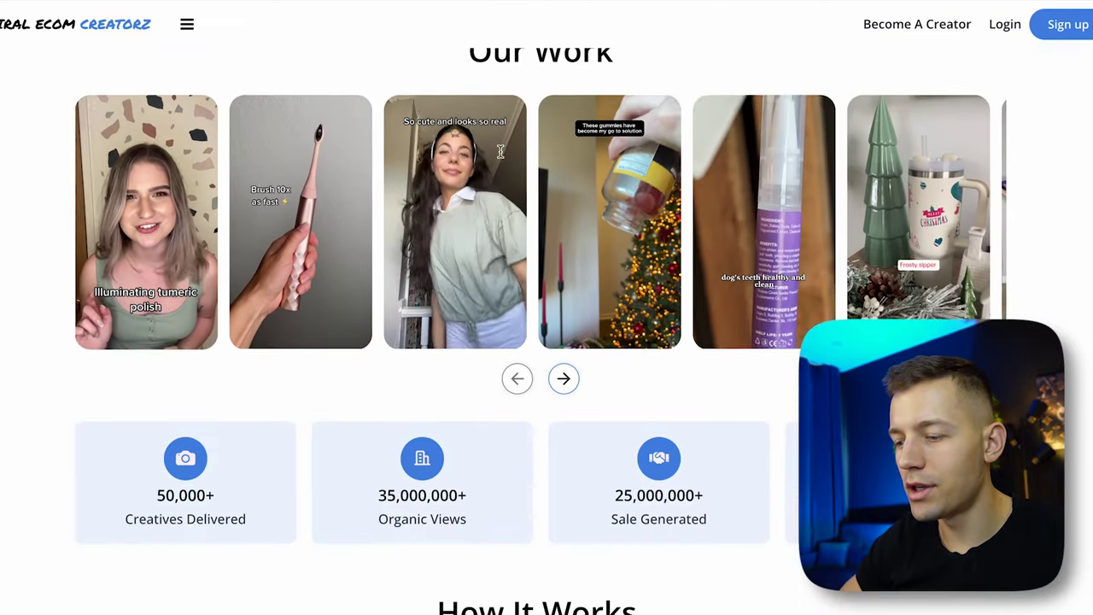
scroll(501, 156, down, 5)
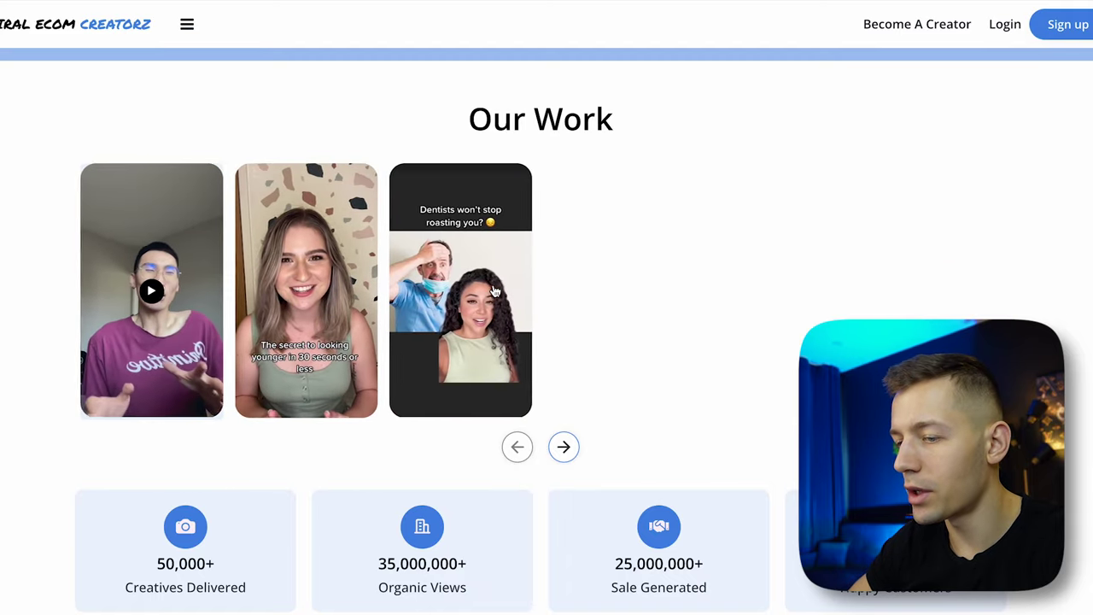
scroll(51, 475, down, 3)
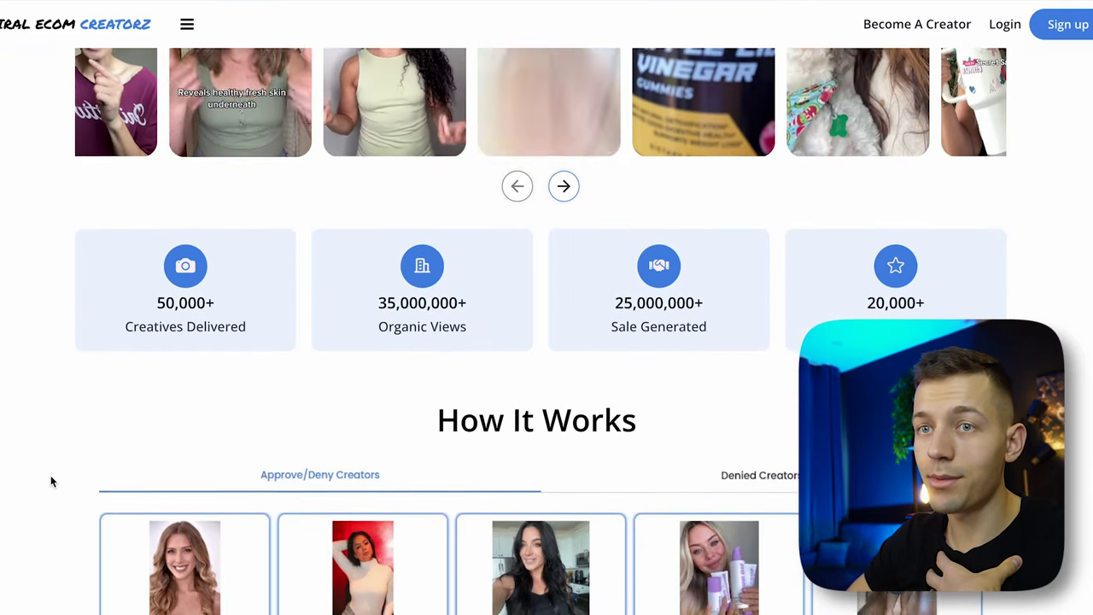
scroll(50, 481, down, 4)
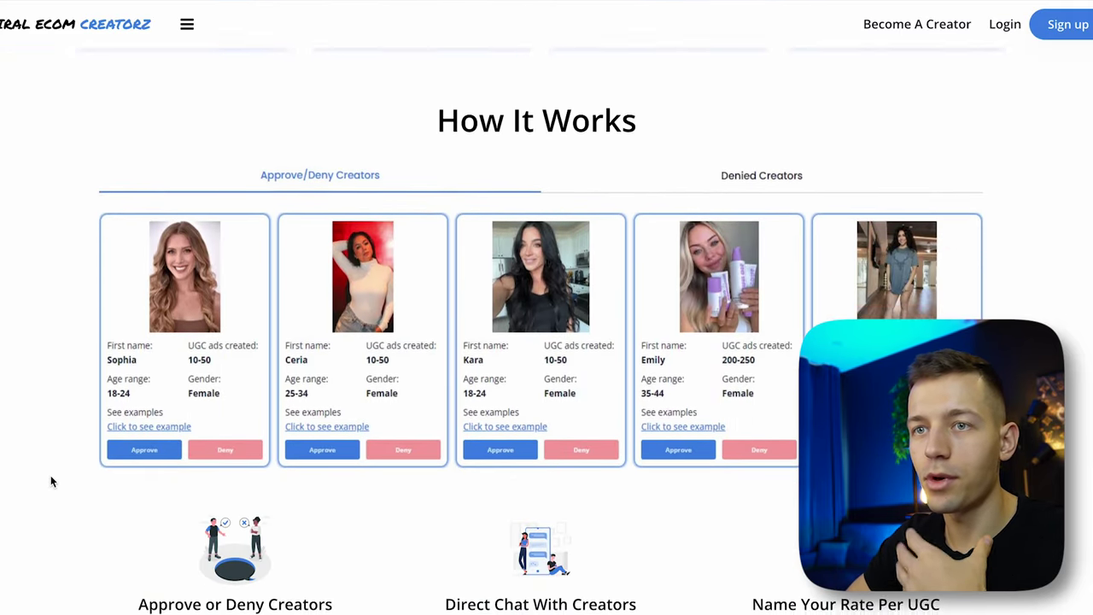
scroll(51, 482, down, 5)
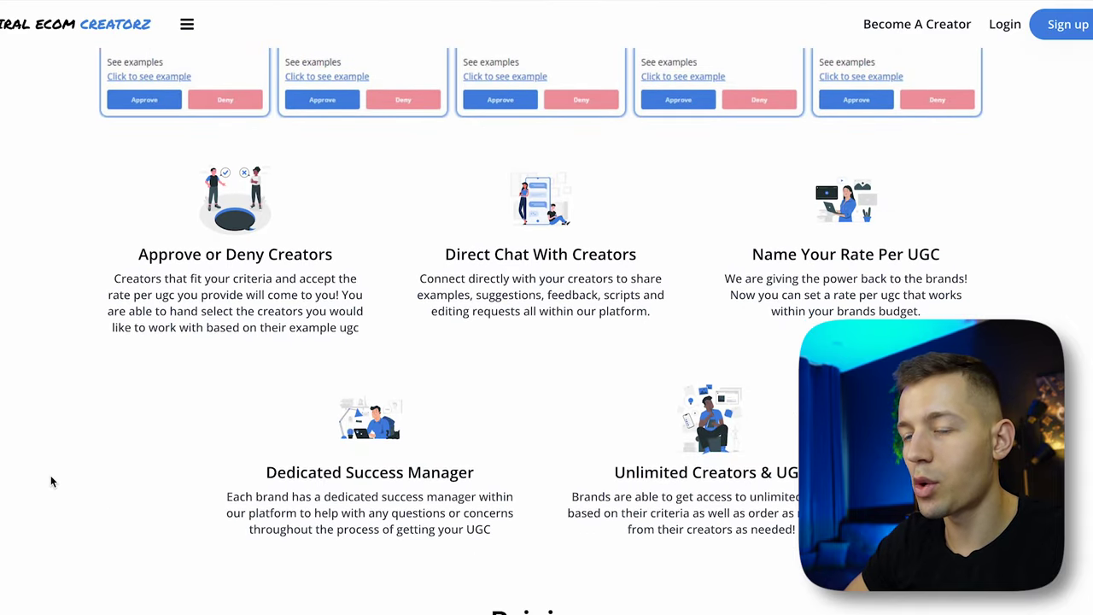
scroll(51, 481, down, 5)
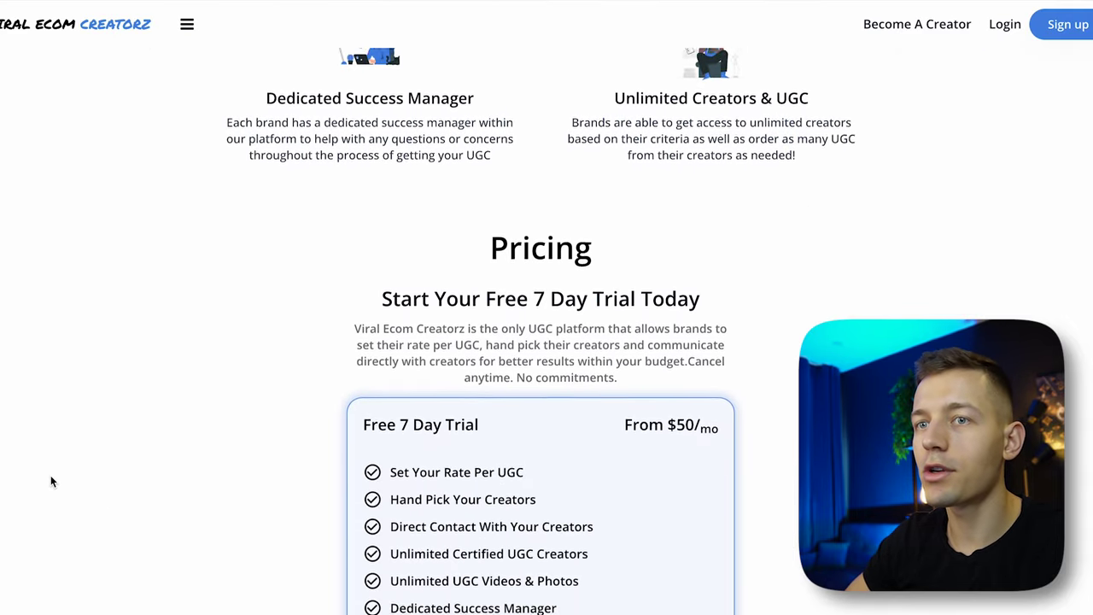
scroll(50, 482, down, 7)
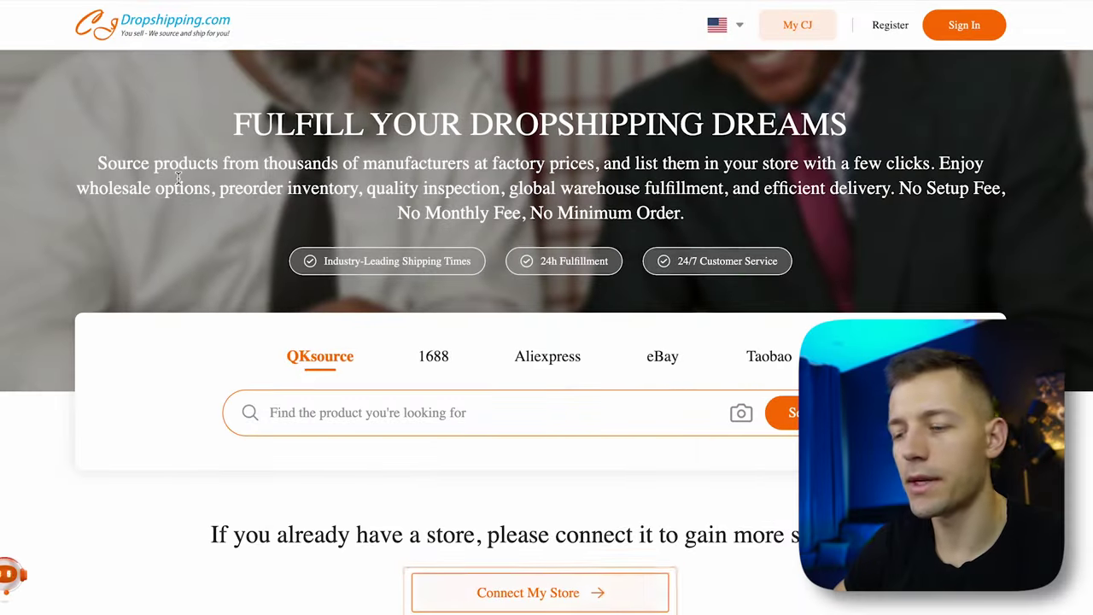
Switch to CJ Dropshipping and review its home page, including product sourcing, store integrations, services and the steps for starting
scroll(178, 176, down, 5)
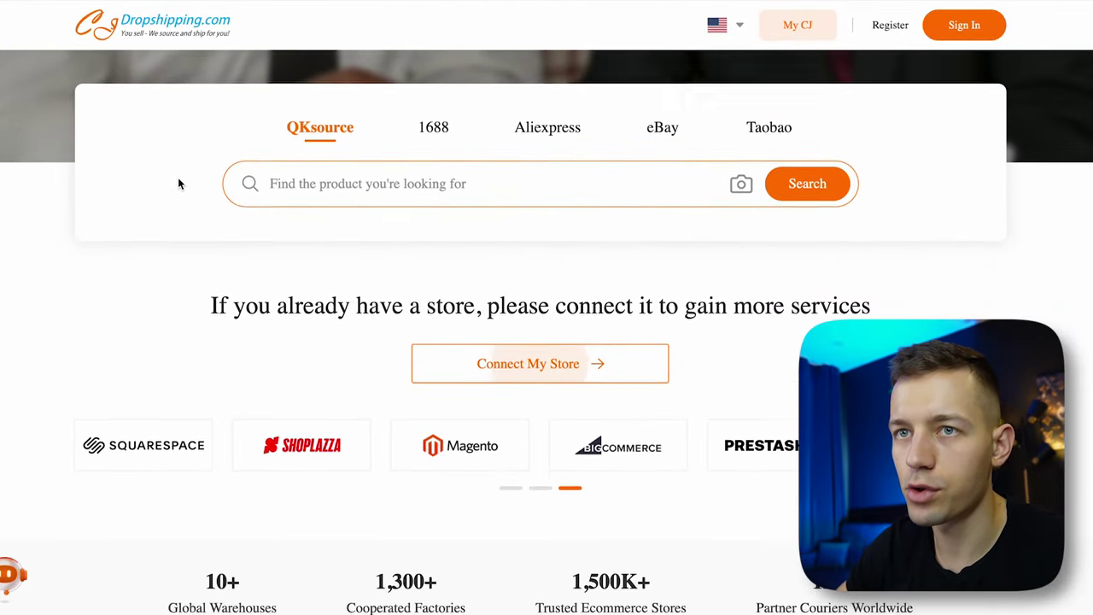
scroll(178, 184, down, 4)
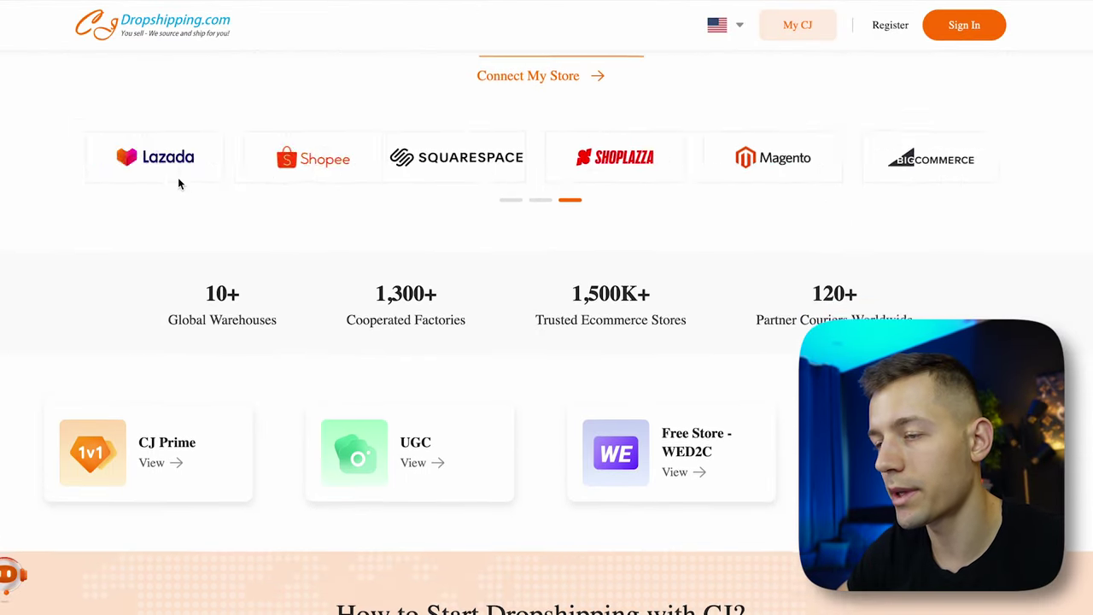
scroll(178, 183, down, 5)
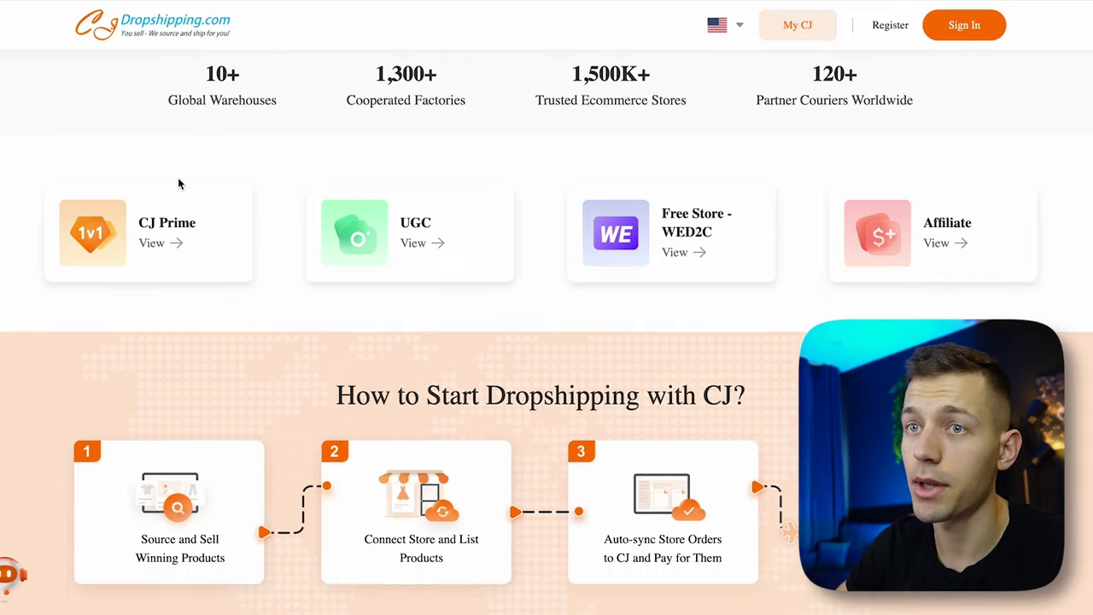
scroll(178, 176, down, 1)
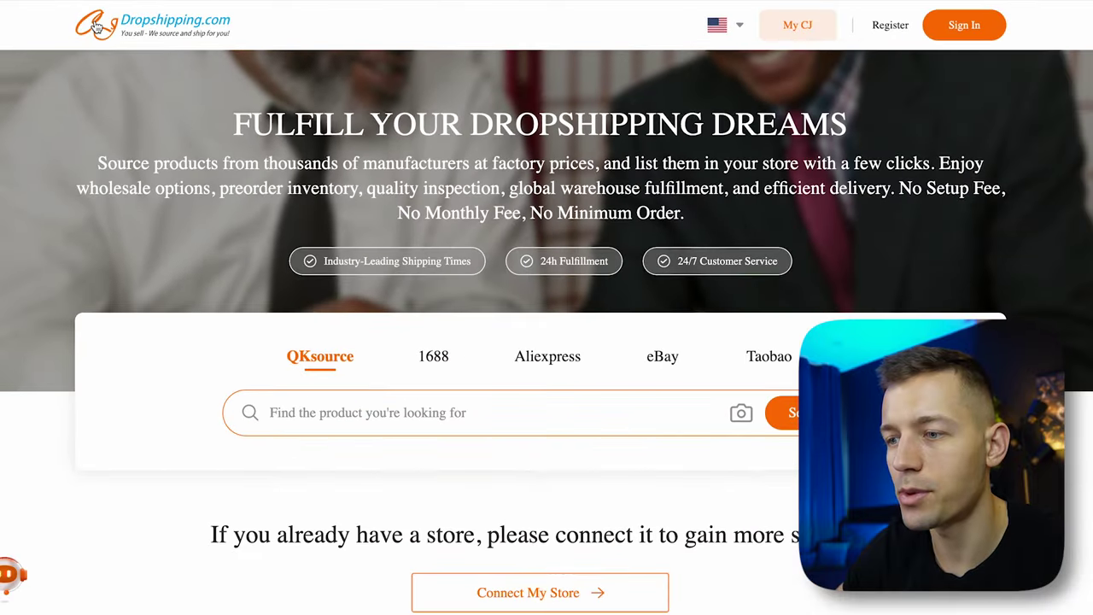
scroll(146, 117, down, 5)
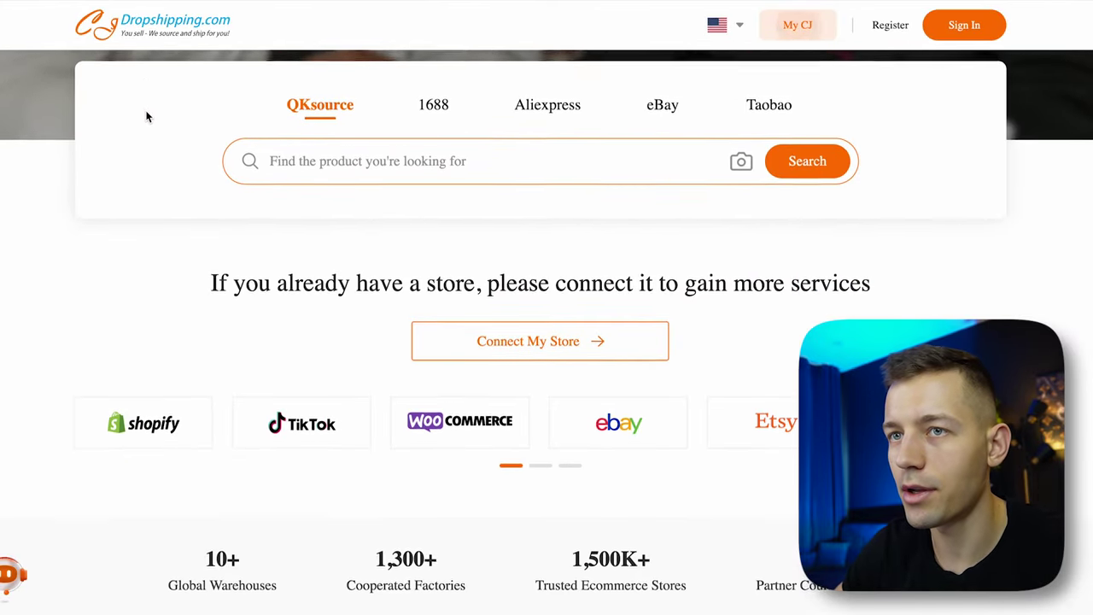
scroll(146, 117, down, 6)
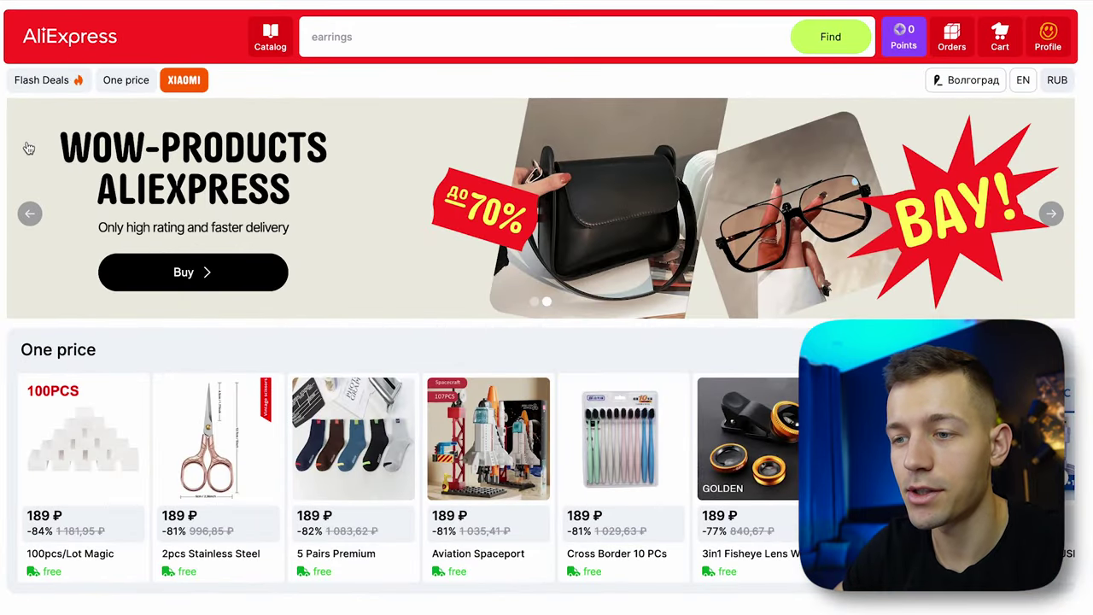
Switch to AliExpress and browse the top products, checking their ratings, purchase counts, prices and delivery times
scroll(30, 166, down, 8)
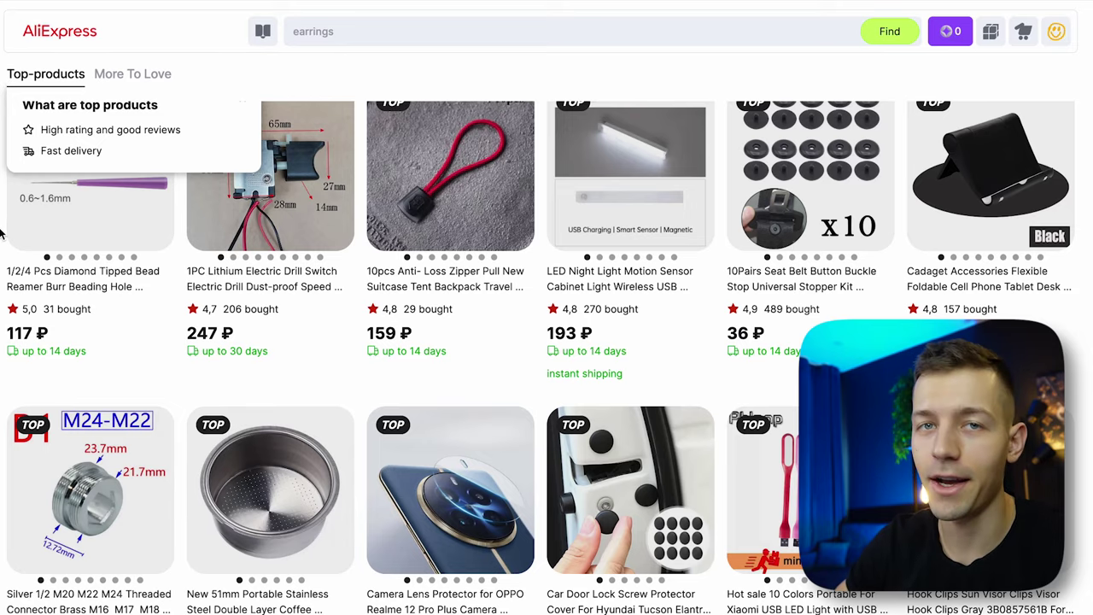
scroll(2, 232, down, 3)
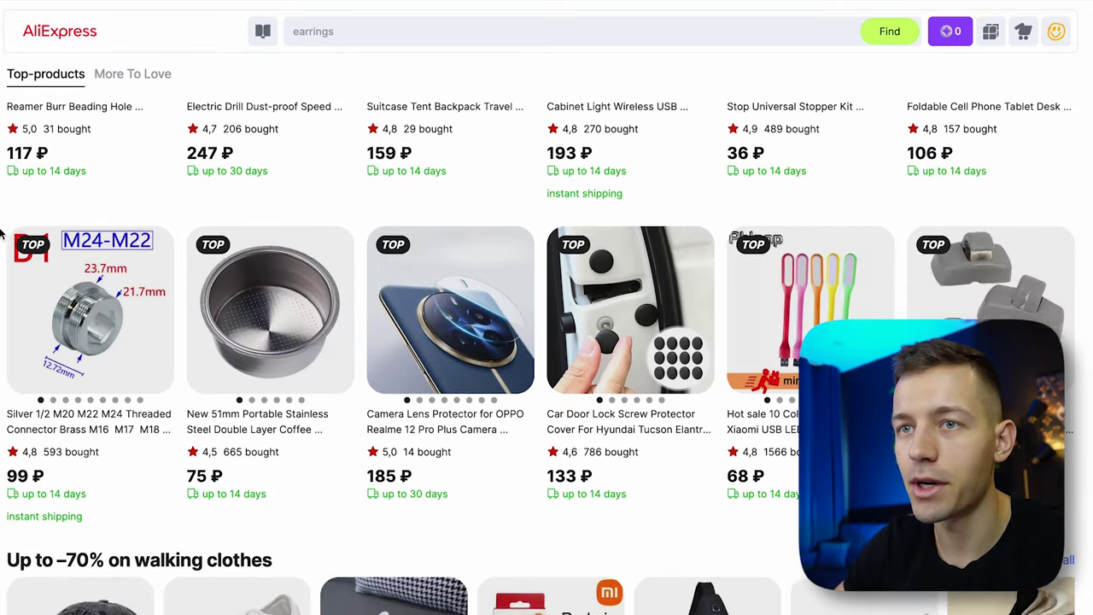
scroll(2, 232, down, 3)
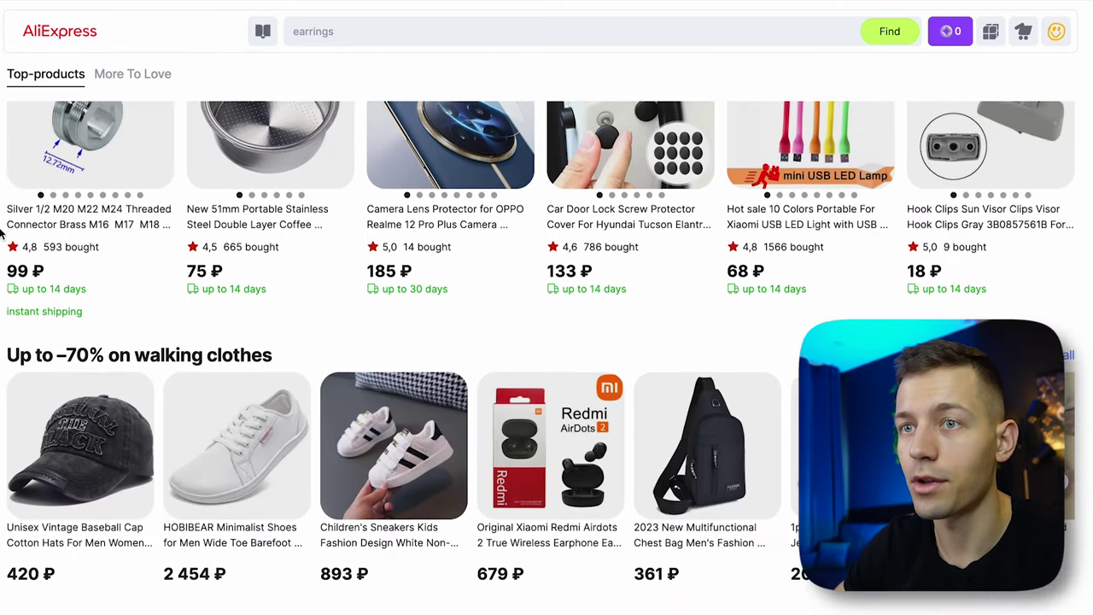
scroll(2, 233, down, 5)
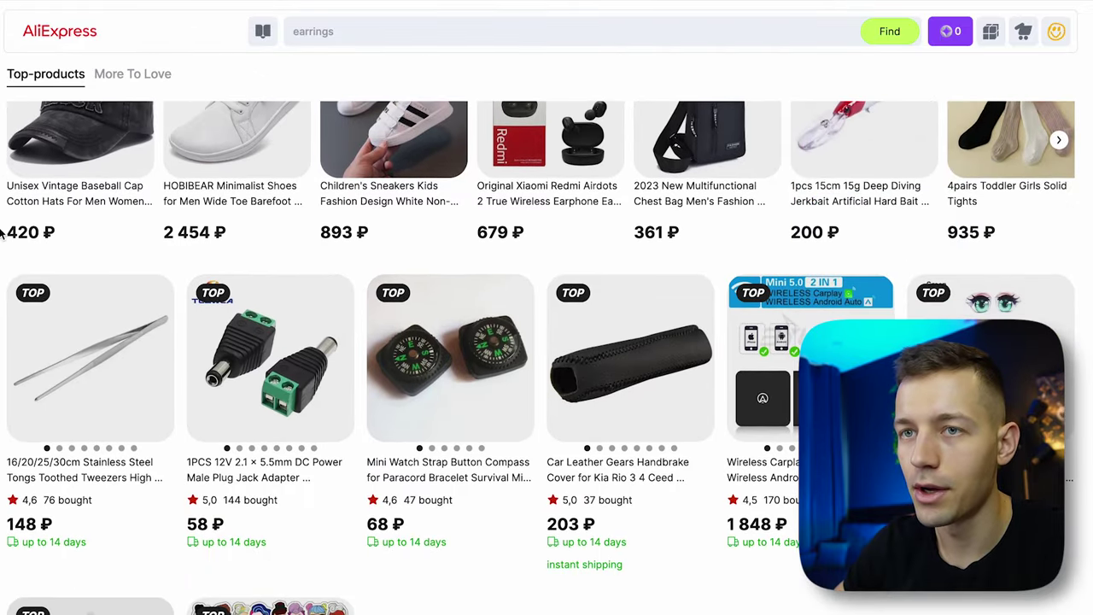
scroll(2, 232, down, 6)
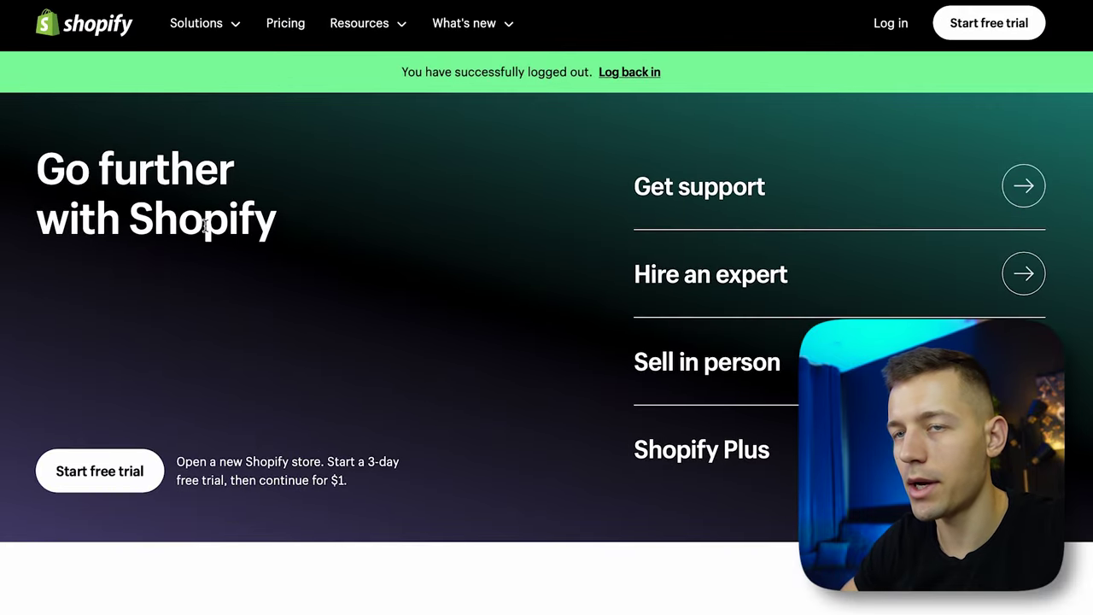
Switch to Shopify and review its home page, including the product highlights and the terms of the free trial offer
scroll(205, 227, down, 7)
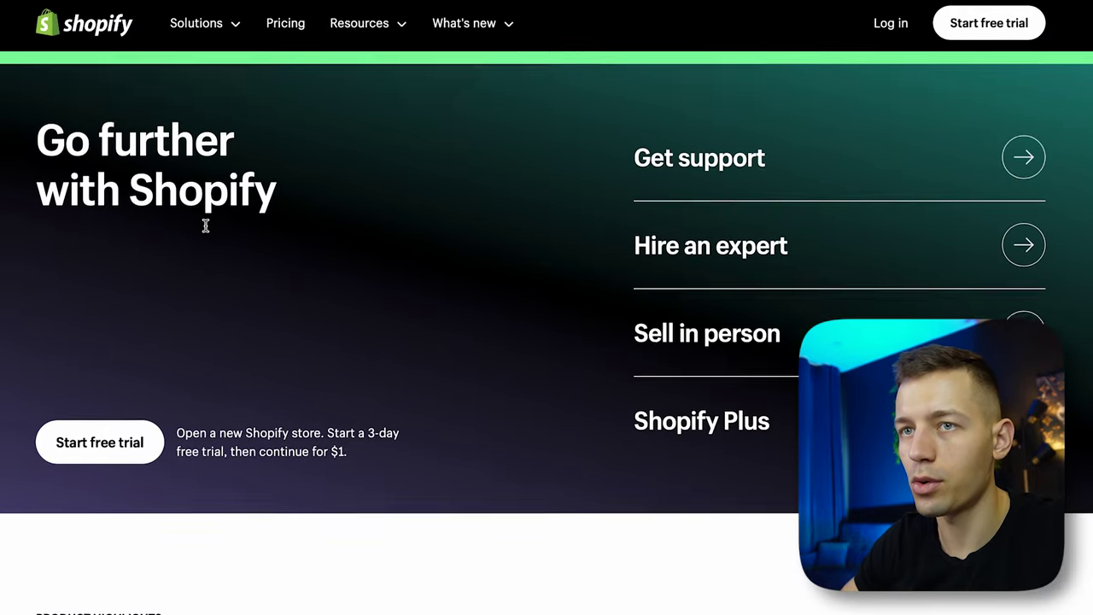
scroll(205, 228, down, 10)
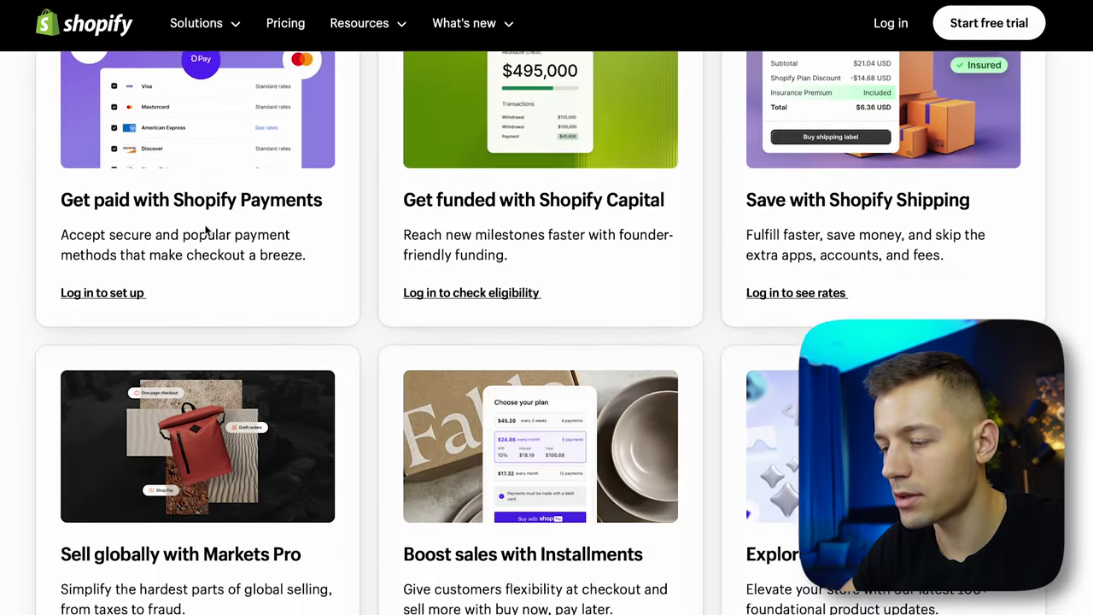
scroll(205, 229, down, 7)
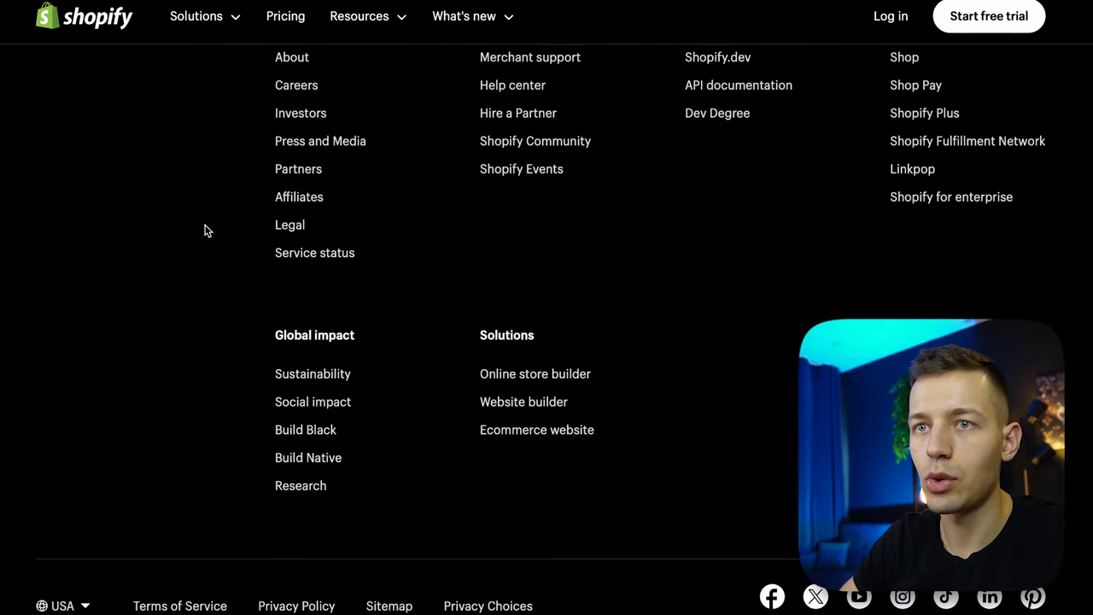
scroll(205, 229, up, 10)
scroll(205, 229, up, 15)
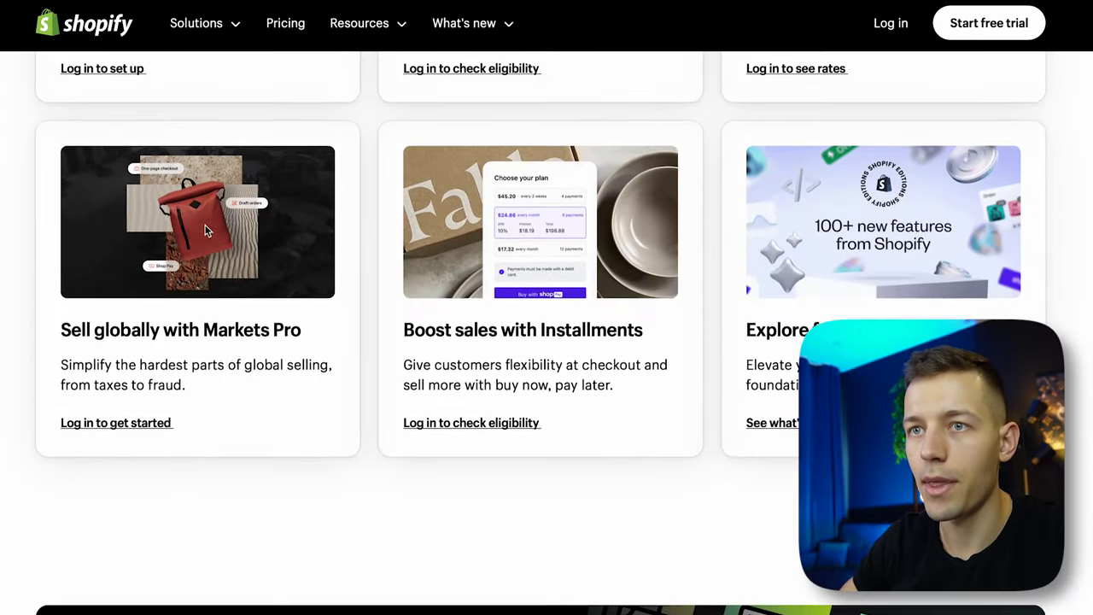
scroll(205, 229, up, 1)
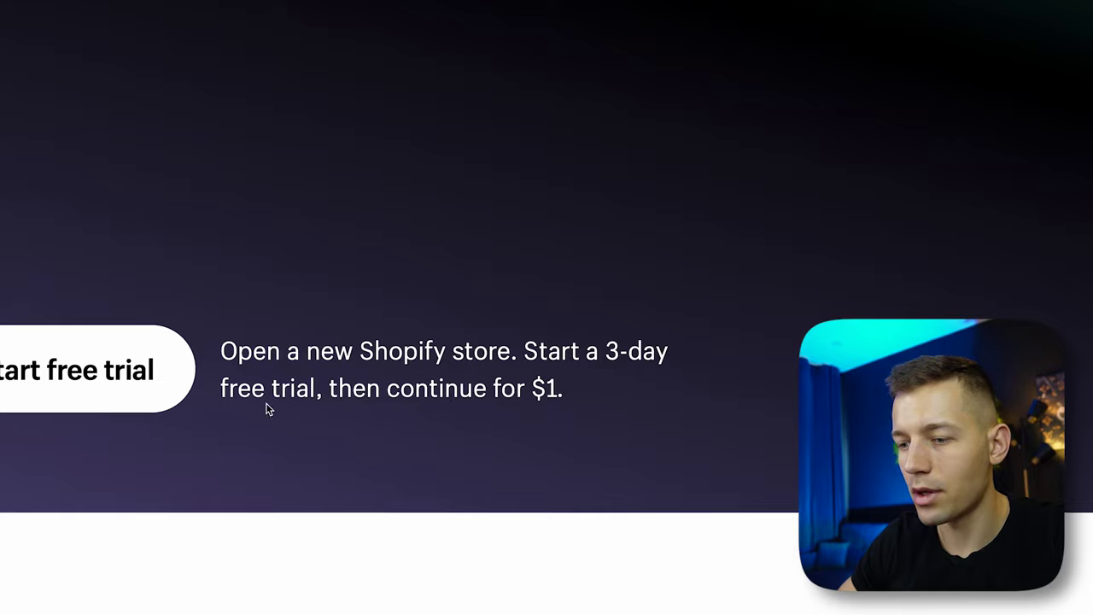
drag(238, 388, 570, 393)
click(341, 393)
click(572, 396)
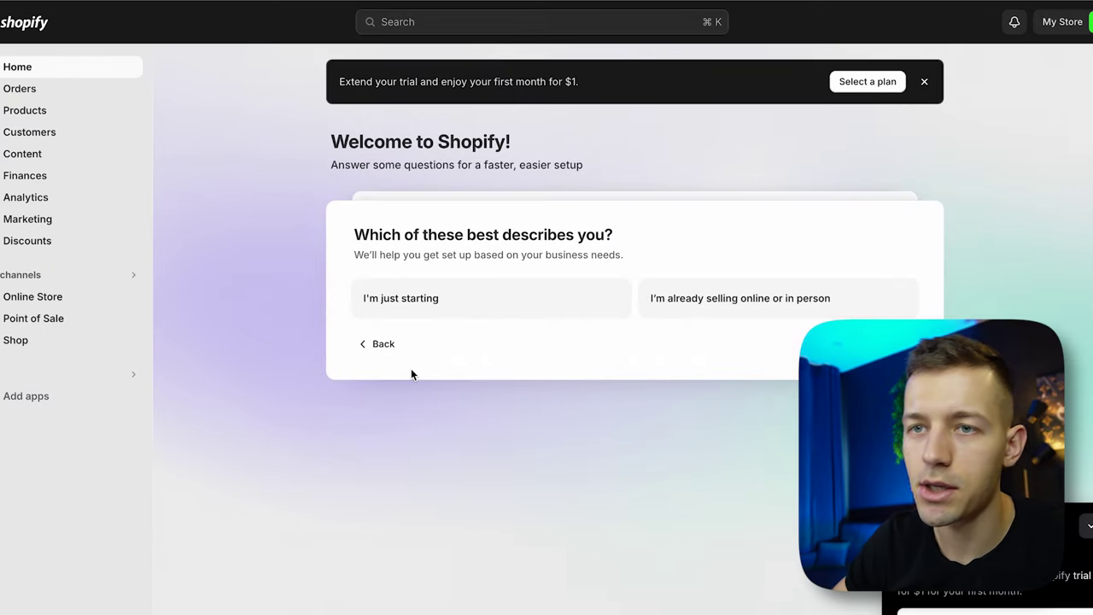
Select the Basic plan for the Shopify store and check its billing schedule
click(868, 82)
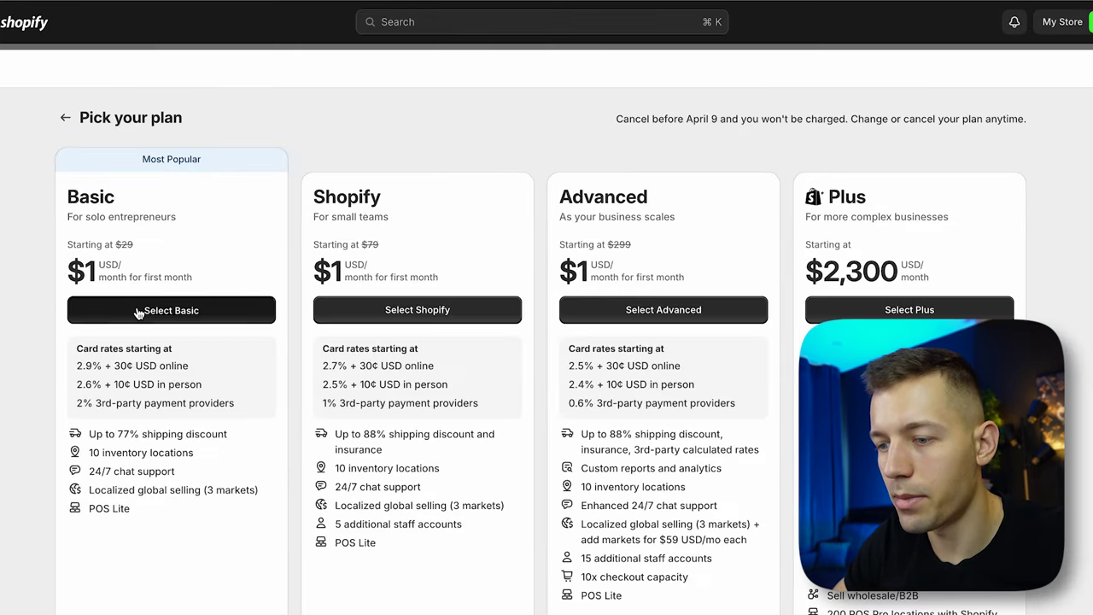
click(137, 312)
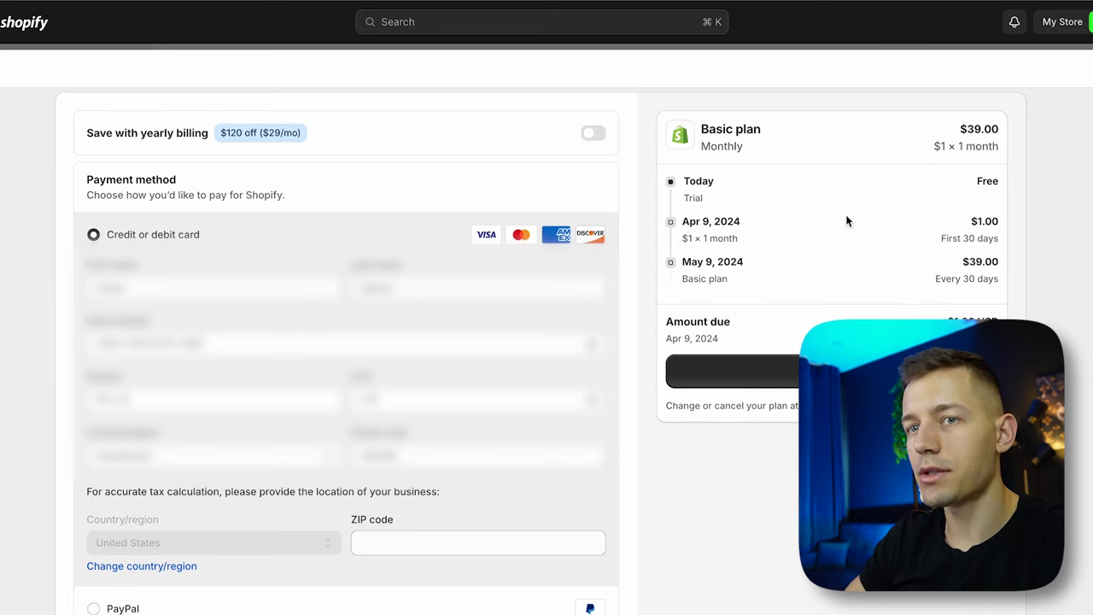
click(996, 236)
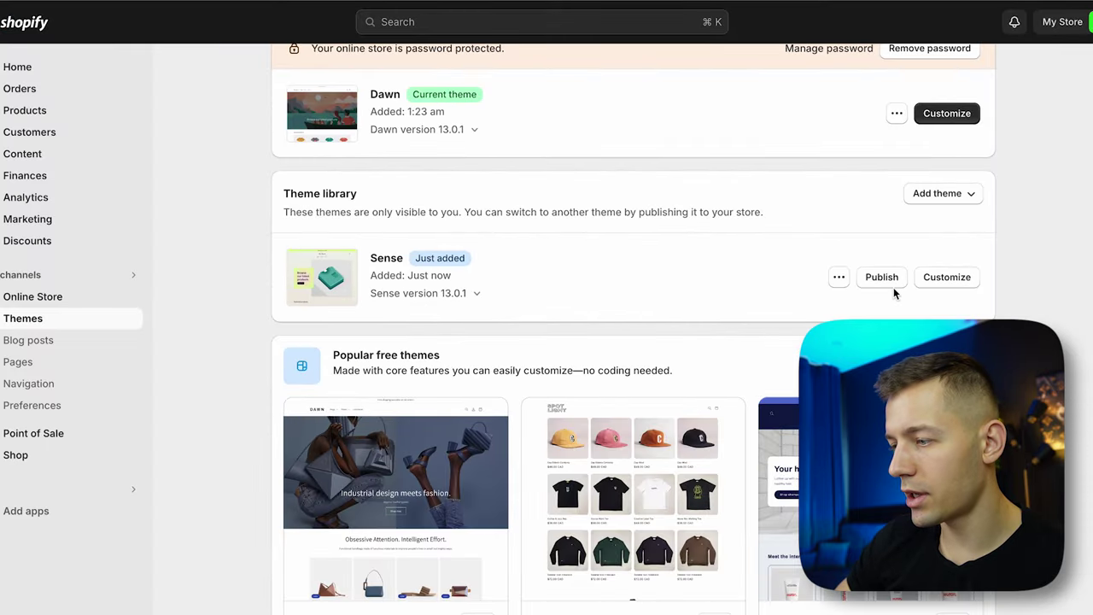
Publish the Sense theme from the theme library and look through the storefront's home page down to the featured products
click(883, 277)
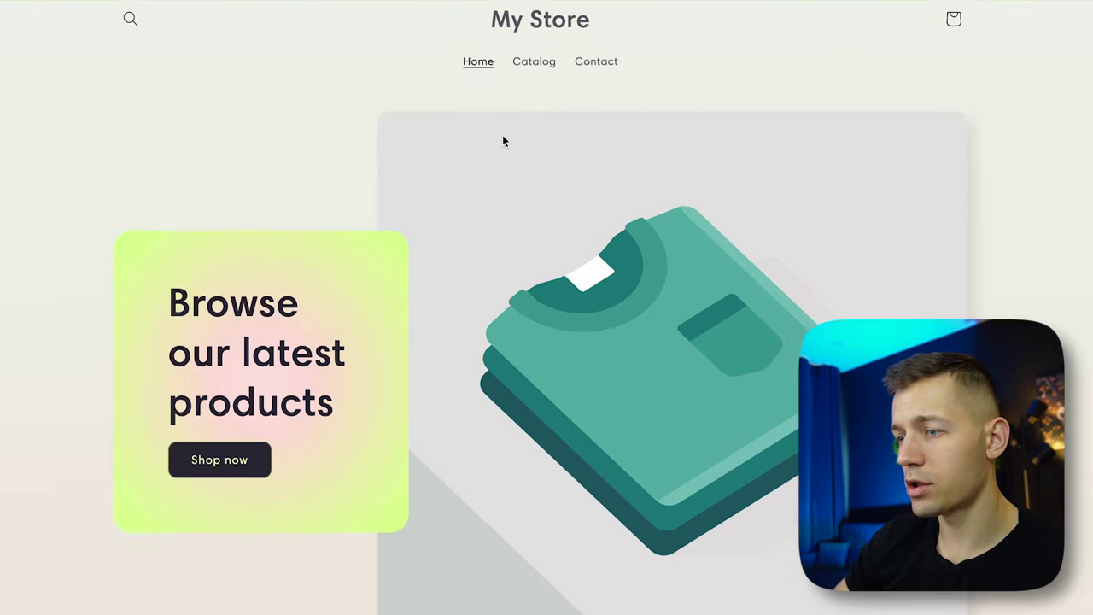
scroll(502, 137, down, 3)
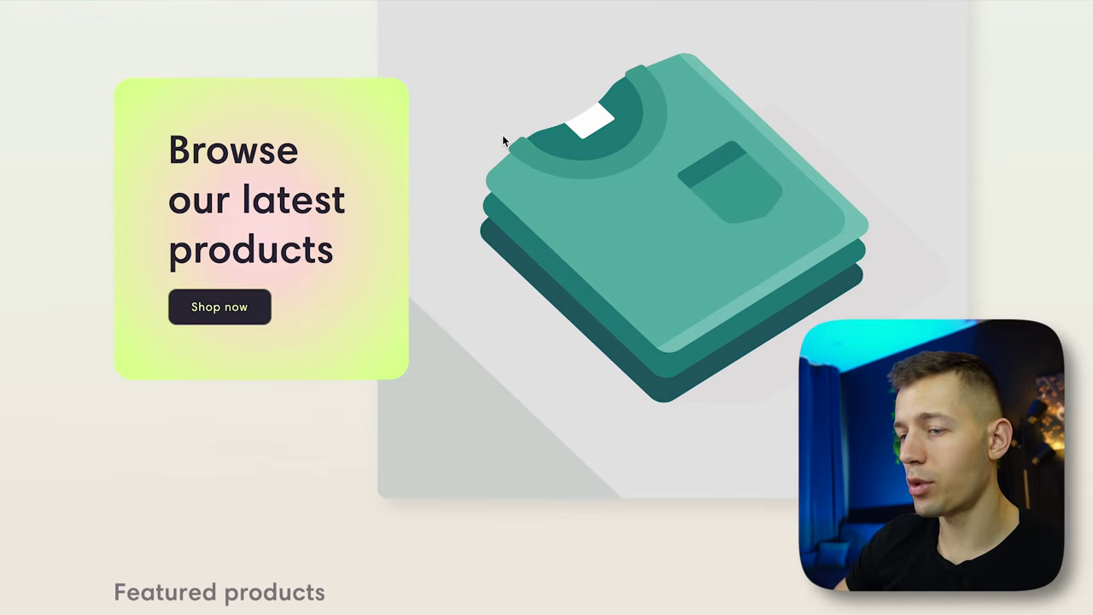
scroll(502, 134, down, 8)
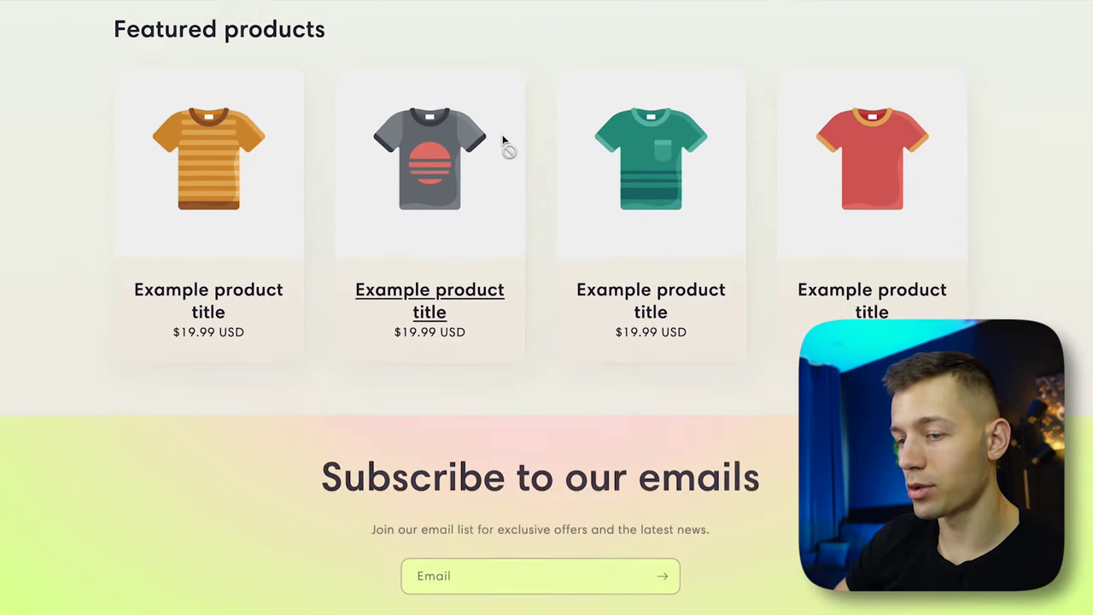
Switch to AliExpress and look through the top products and the home page's One price offers for items to sell
scroll(503, 141, up, 10)
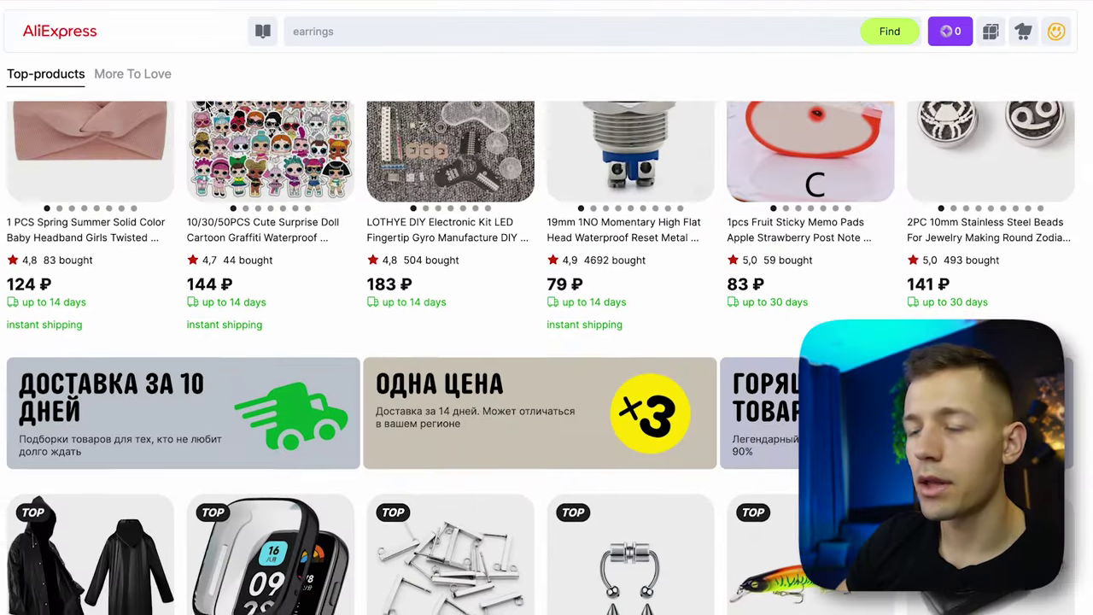
scroll(206, 105, down, 5)
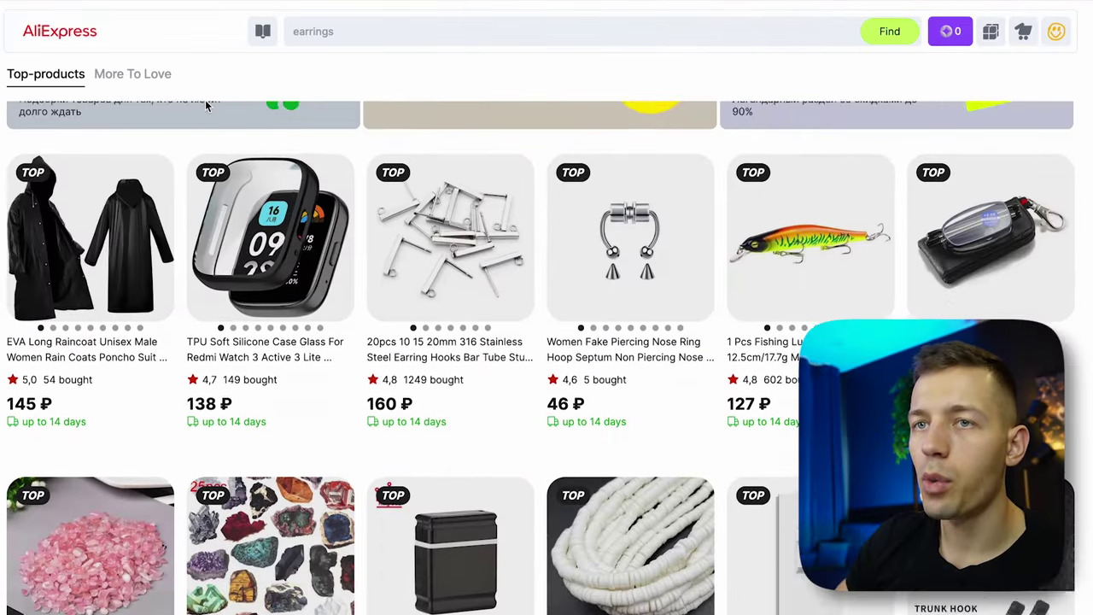
scroll(207, 104, down, 7)
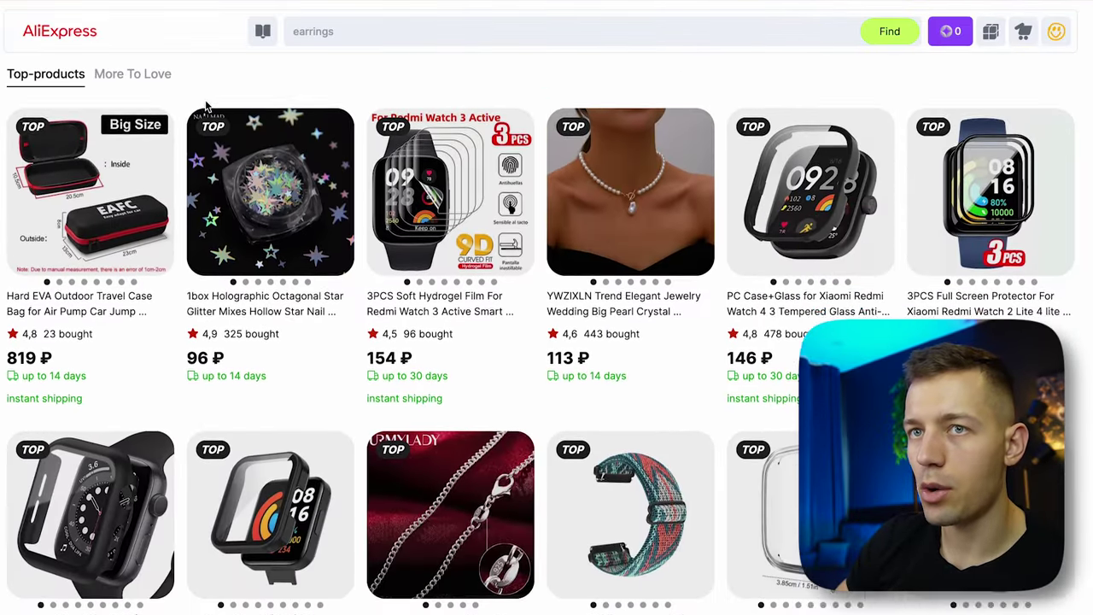
scroll(206, 104, down, 8)
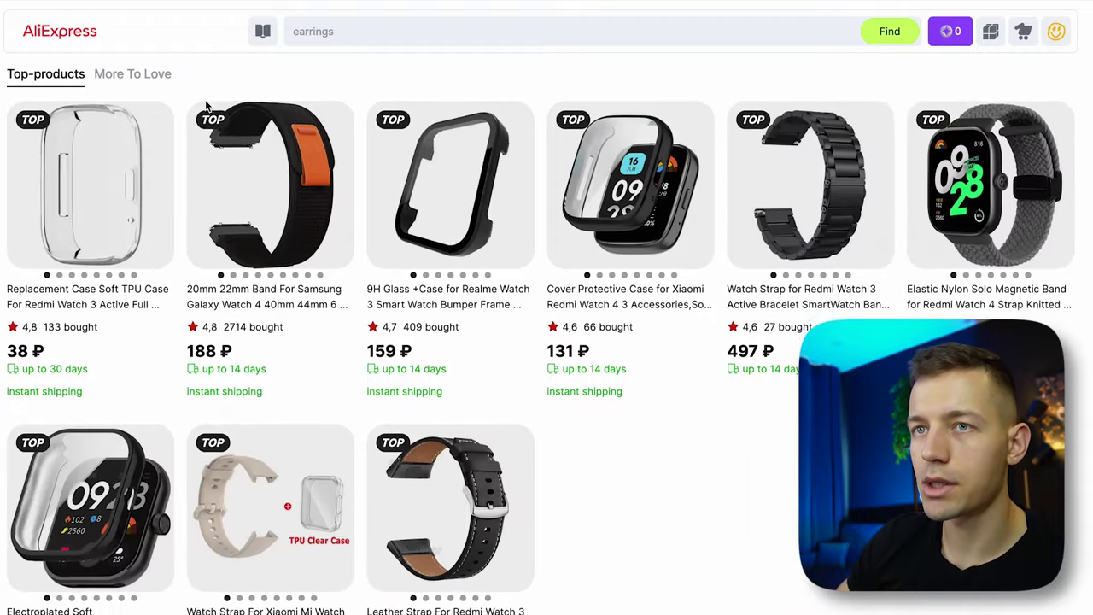
scroll(205, 105, down, 4)
scroll(205, 104, up, 2)
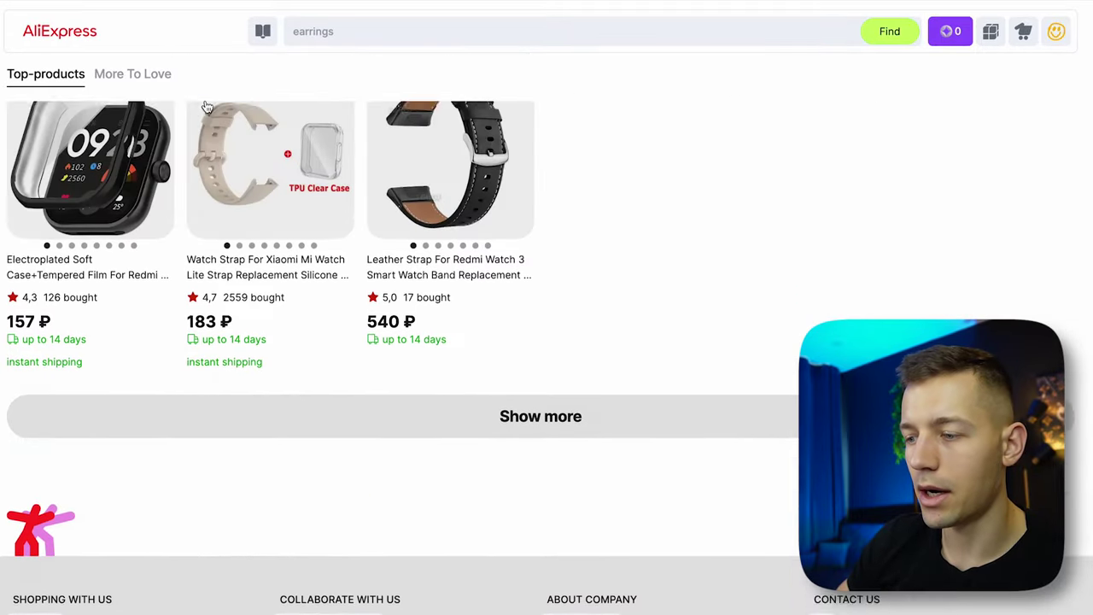
scroll(205, 104, down, 5)
scroll(205, 105, up, 10)
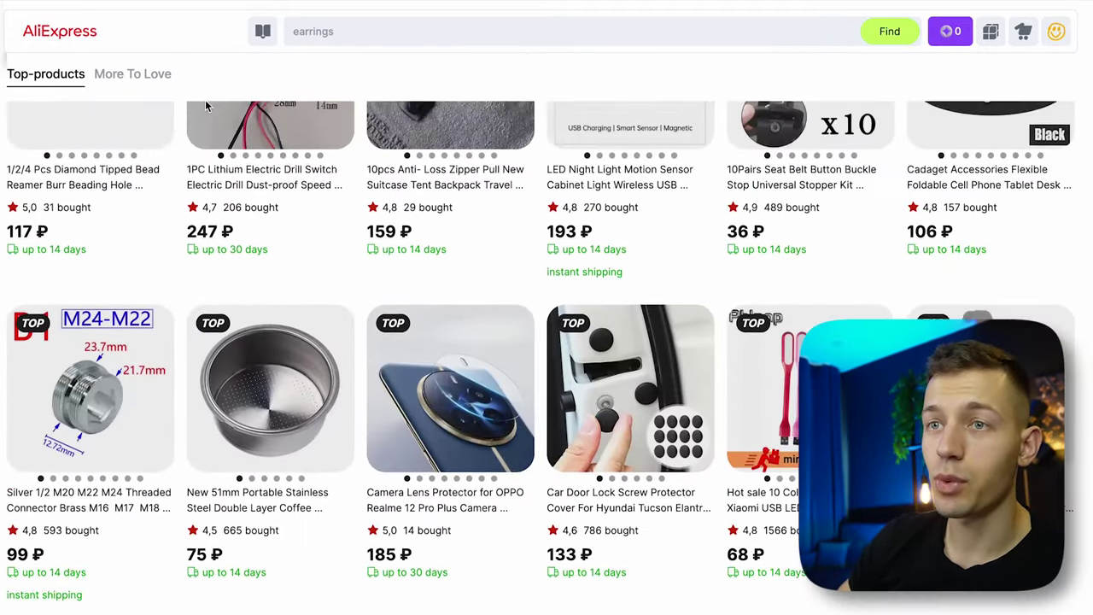
scroll(205, 103, up, 5)
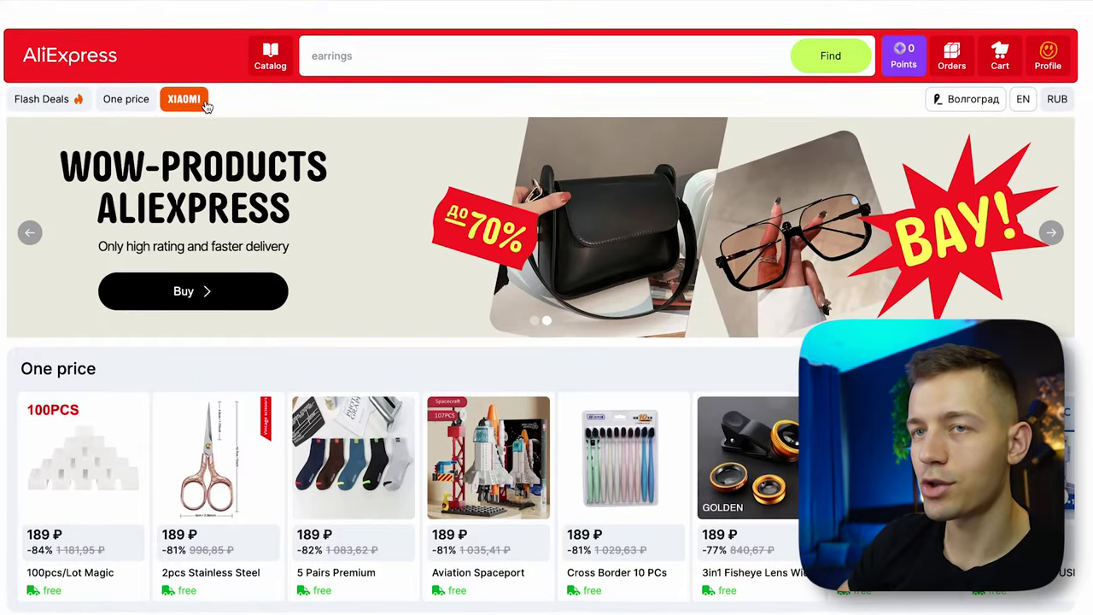
scroll(205, 102, down, 5)
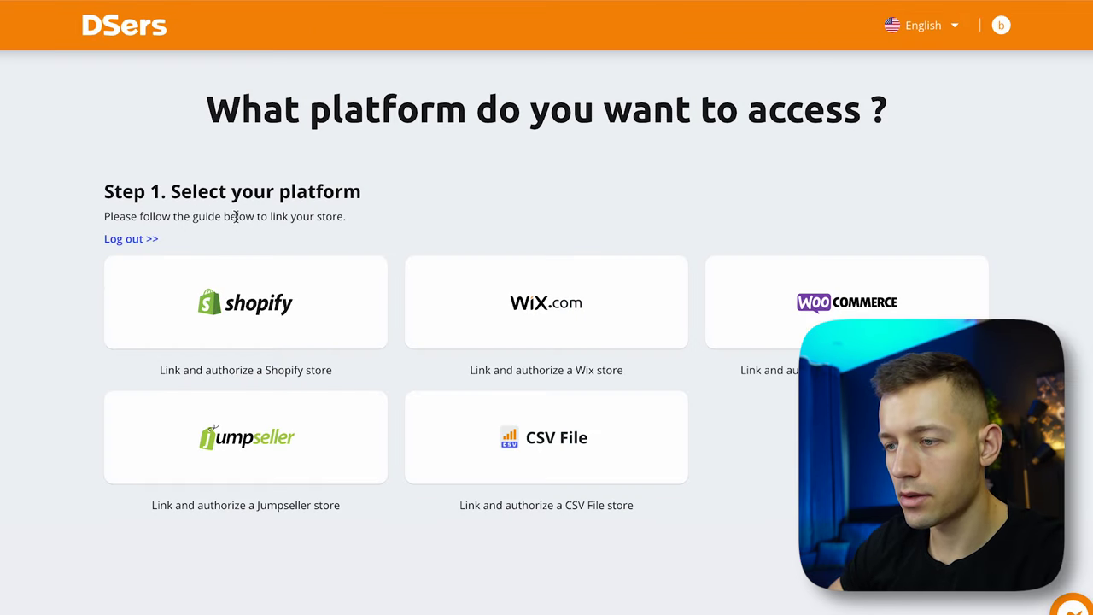
Switch to DSers, connect Shopify by installing and authorizing the DSers-AliExpress Dropshipping app, and link AliExpress as the supplier
click(226, 309)
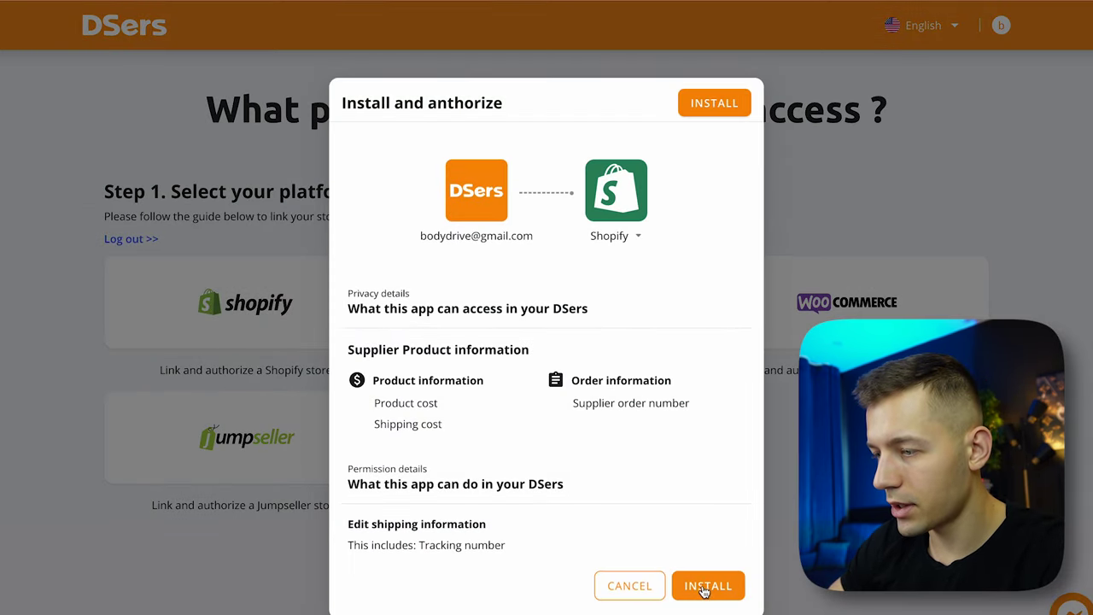
click(705, 588)
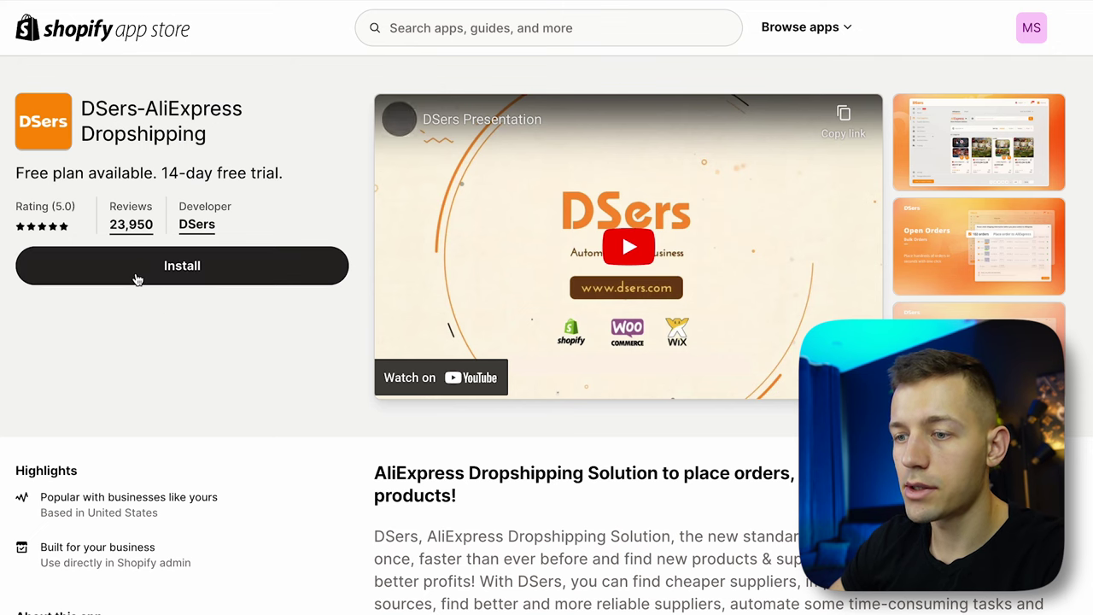
click(135, 260)
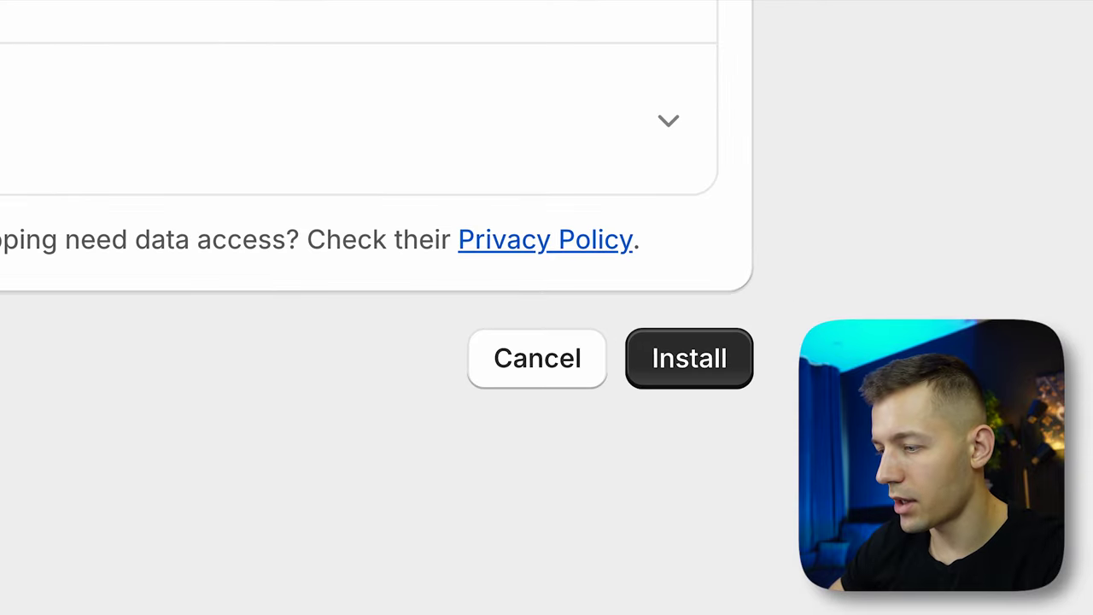
click(716, 364)
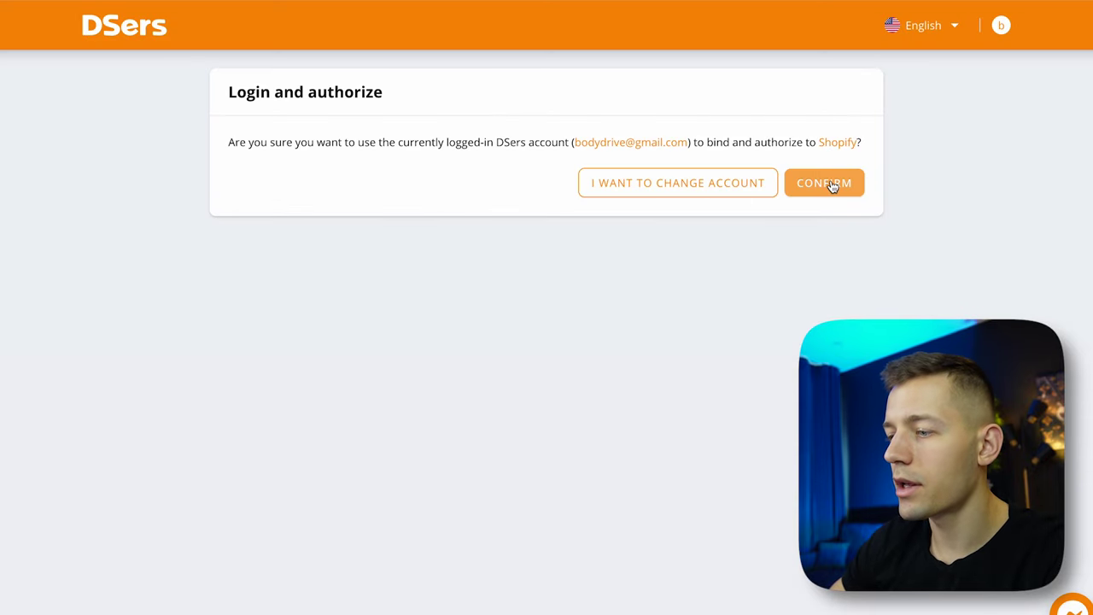
click(832, 186)
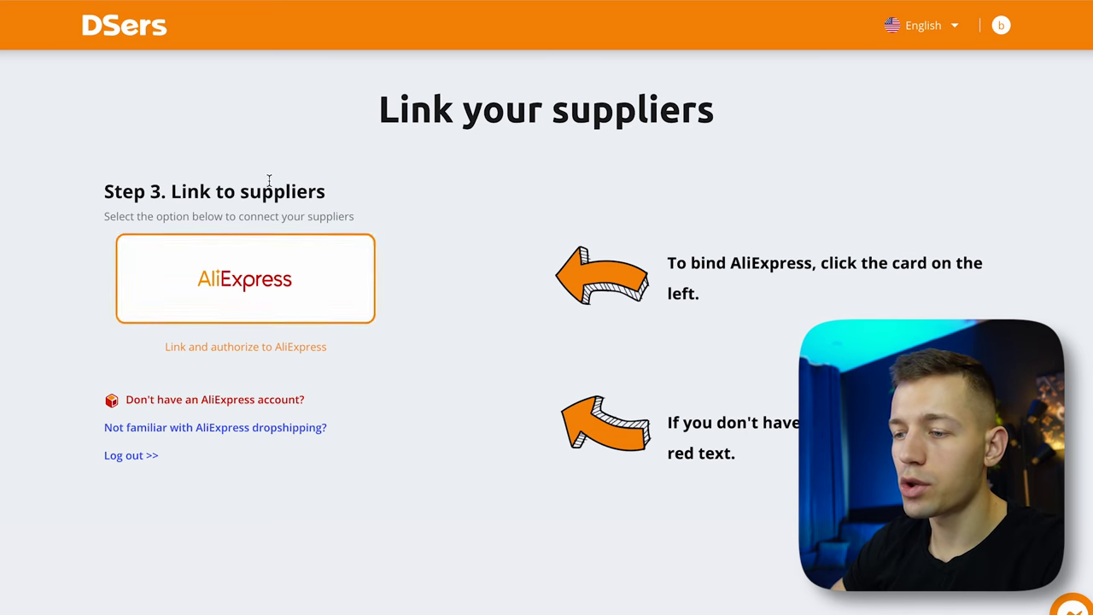
click(256, 295)
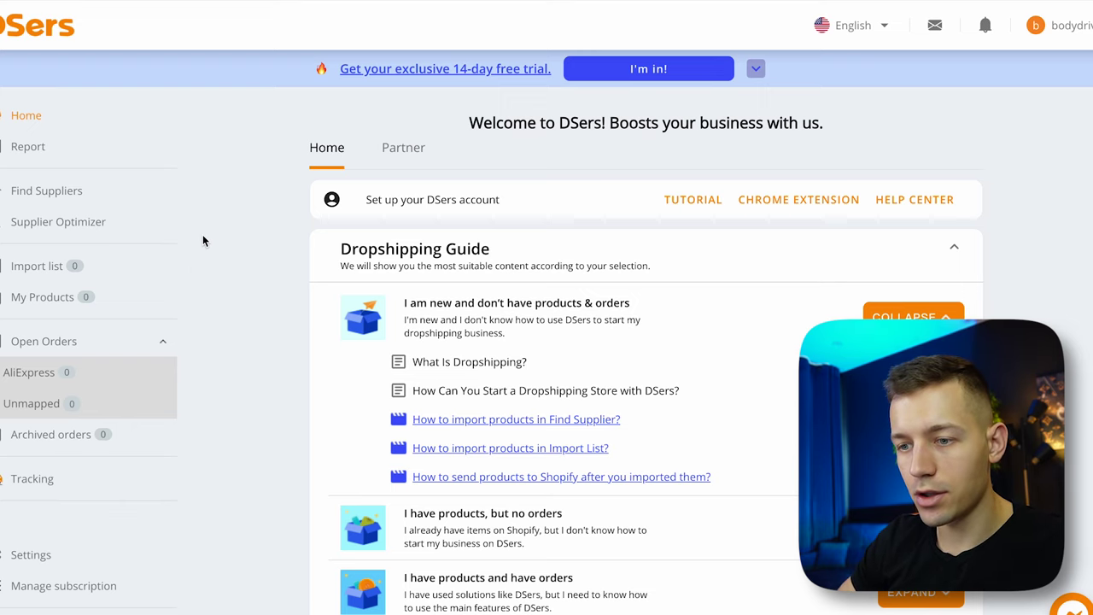
Install the DSers - AliExpress.com Product Importer extension for Chrome and log in to it with the DSers account
scroll(202, 240, down, 1)
scroll(71, 282, up, 1)
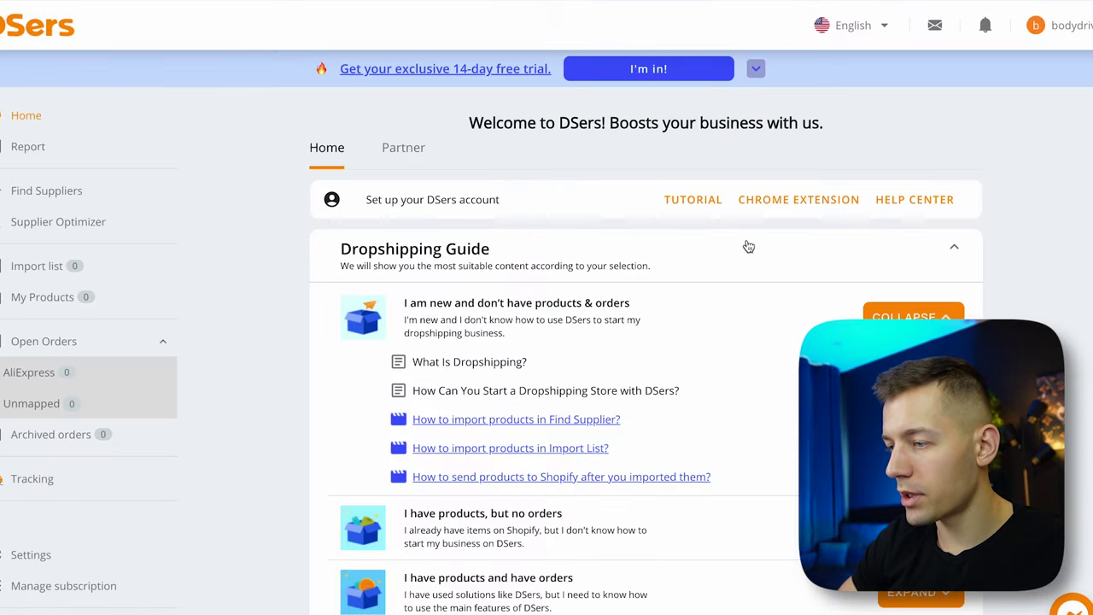
click(804, 208)
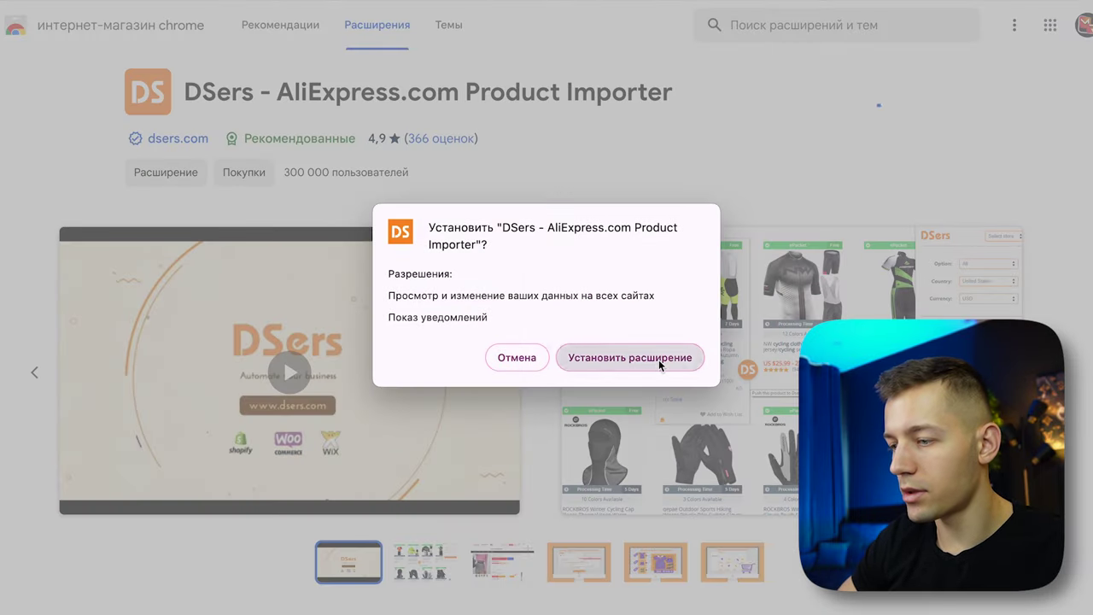
click(659, 360)
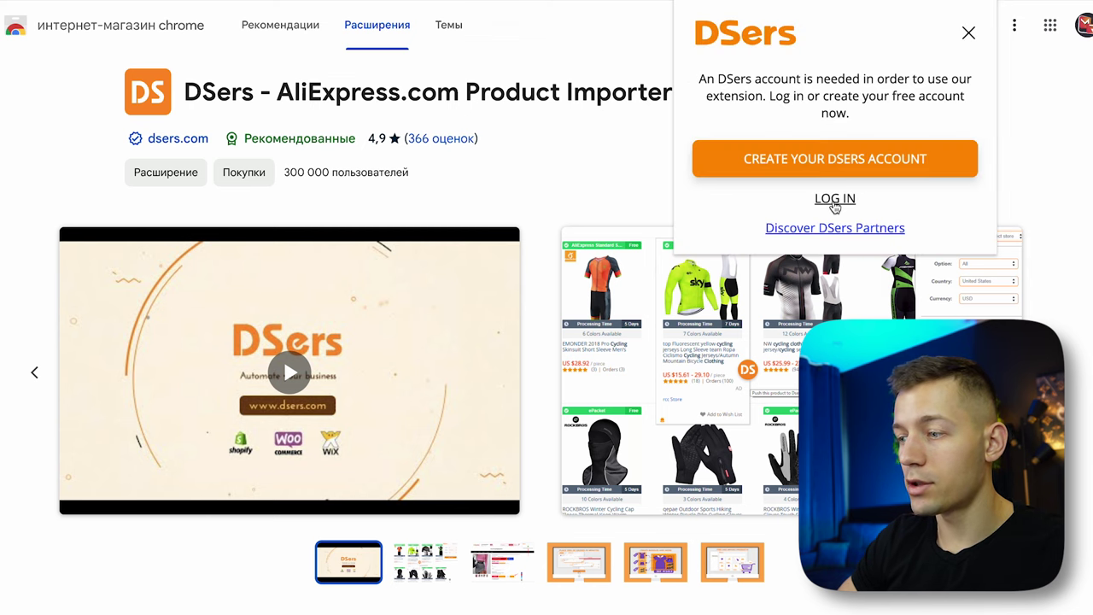
click(835, 198)
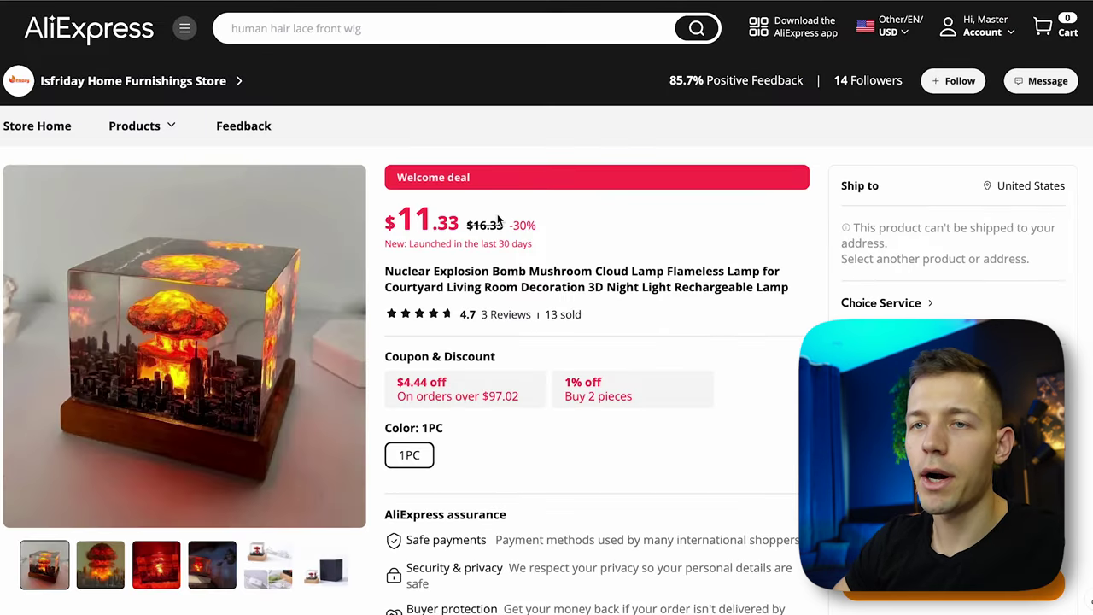
Import the Nuclear Explosion Bomb Mushroom Cloud Lamp from AliExpress into the DSers import list and push it to the Shopify store
scroll(497, 219, down, 2)
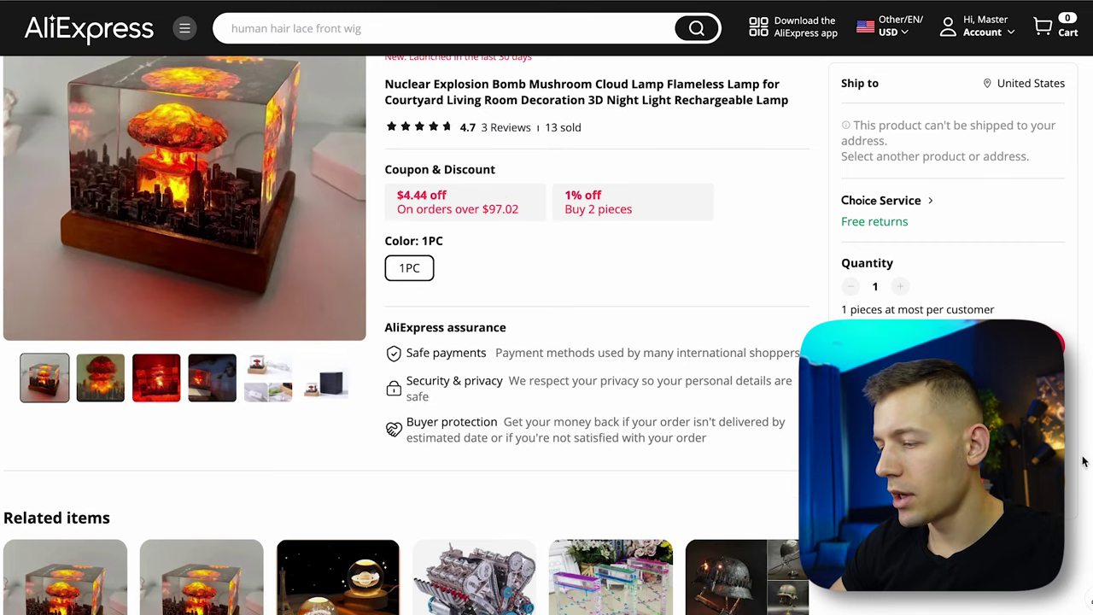
scroll(1083, 461, down, 1)
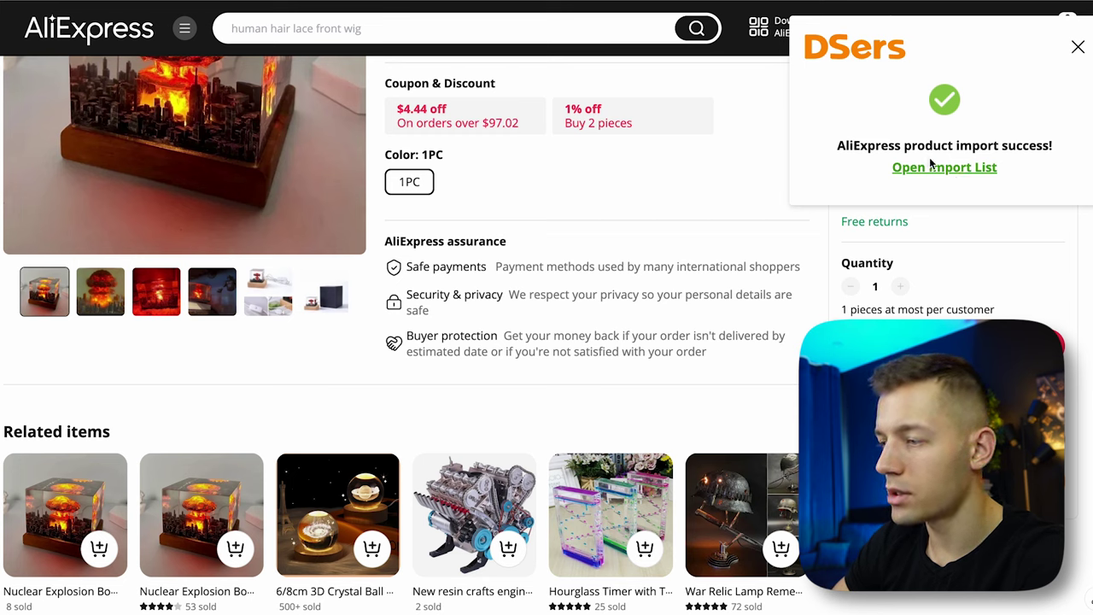
click(939, 167)
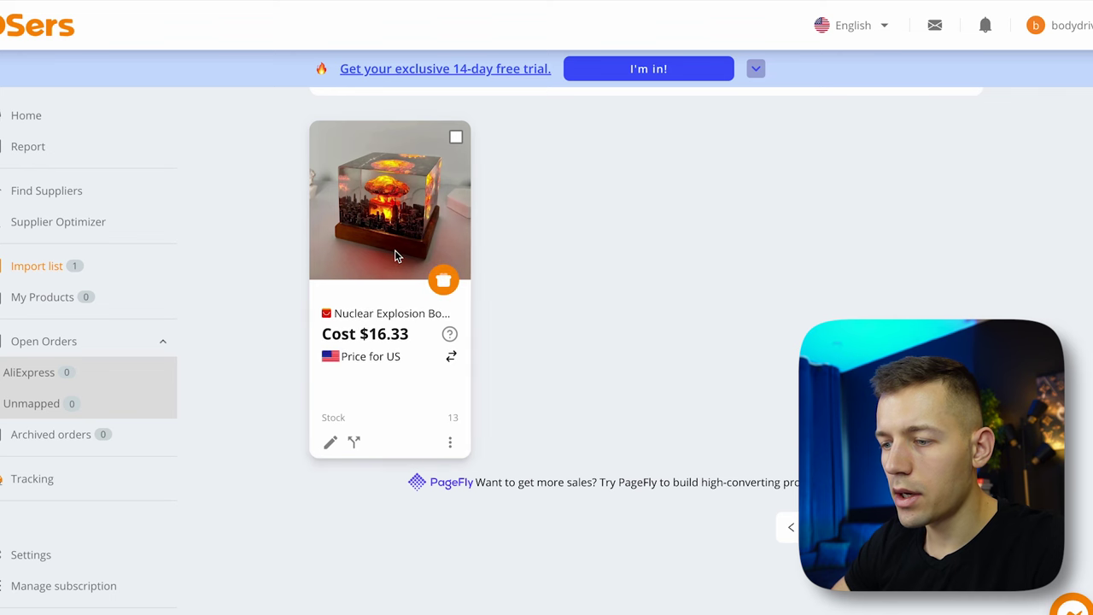
click(444, 282)
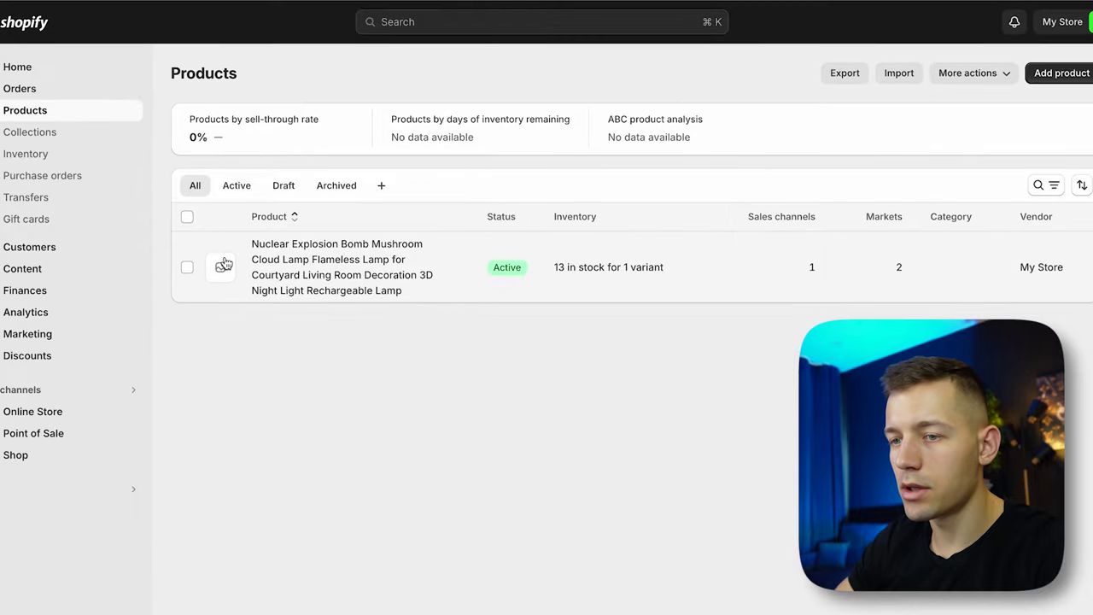
Open the imported lamp in Shopify's product list and review its description, media, variants and price
click(531, 286)
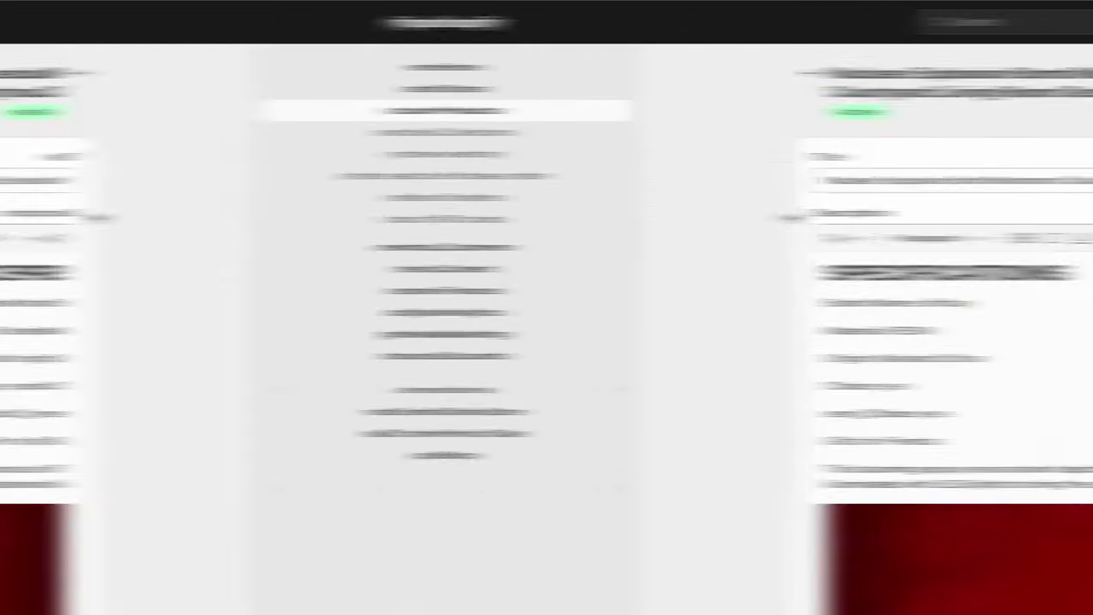
scroll(267, 192, down, 2)
scroll(267, 192, down, 1)
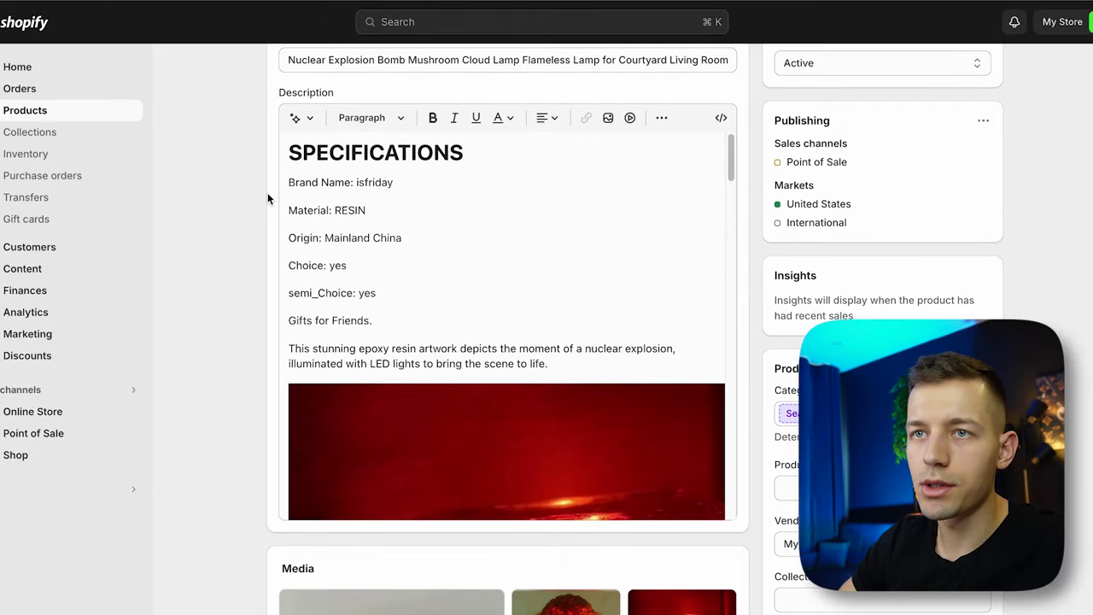
scroll(268, 192, down, 3)
scroll(268, 199, down, 4)
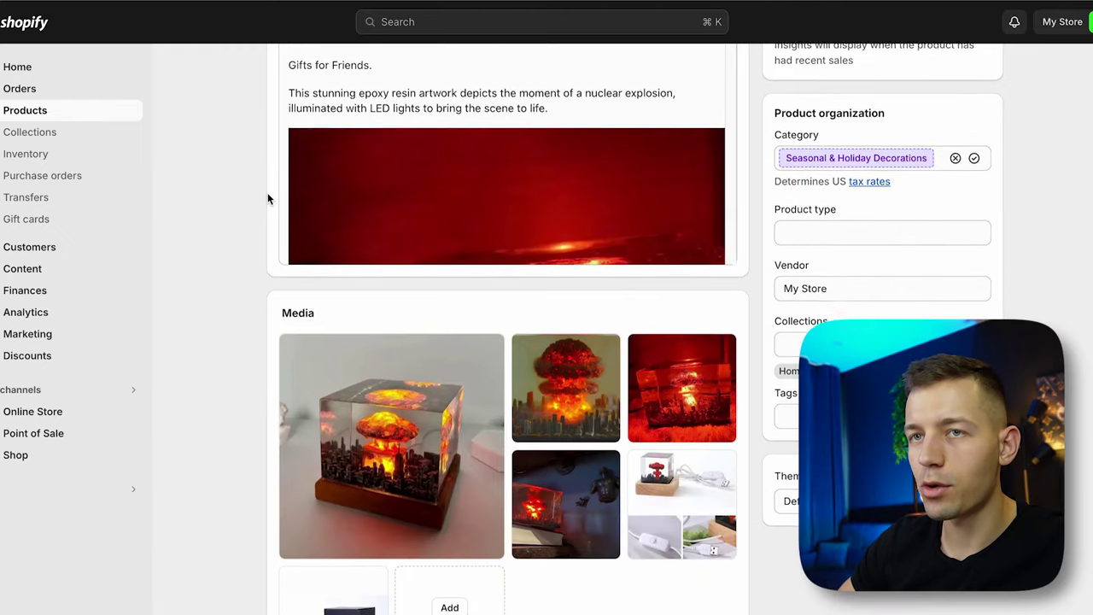
scroll(268, 198, down, 3)
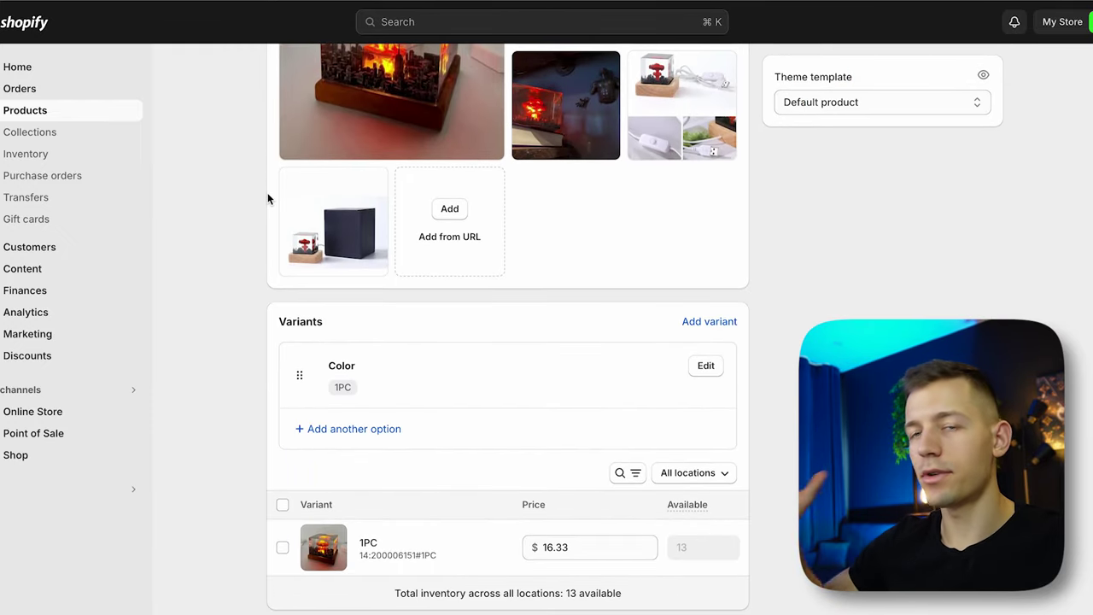
scroll(267, 198, down, 3)
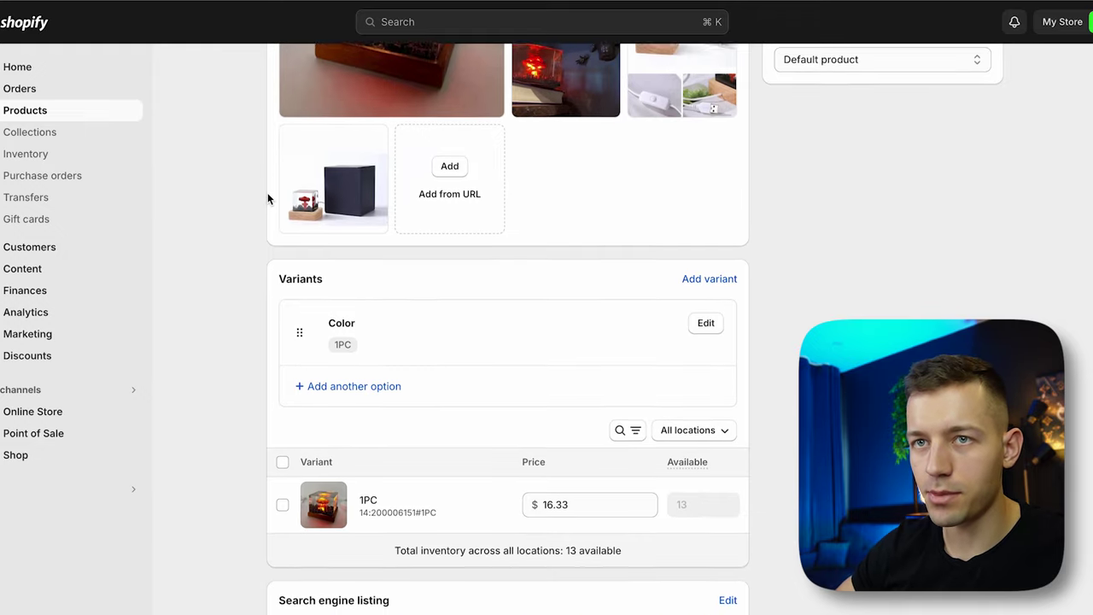
scroll(268, 198, up, 5)
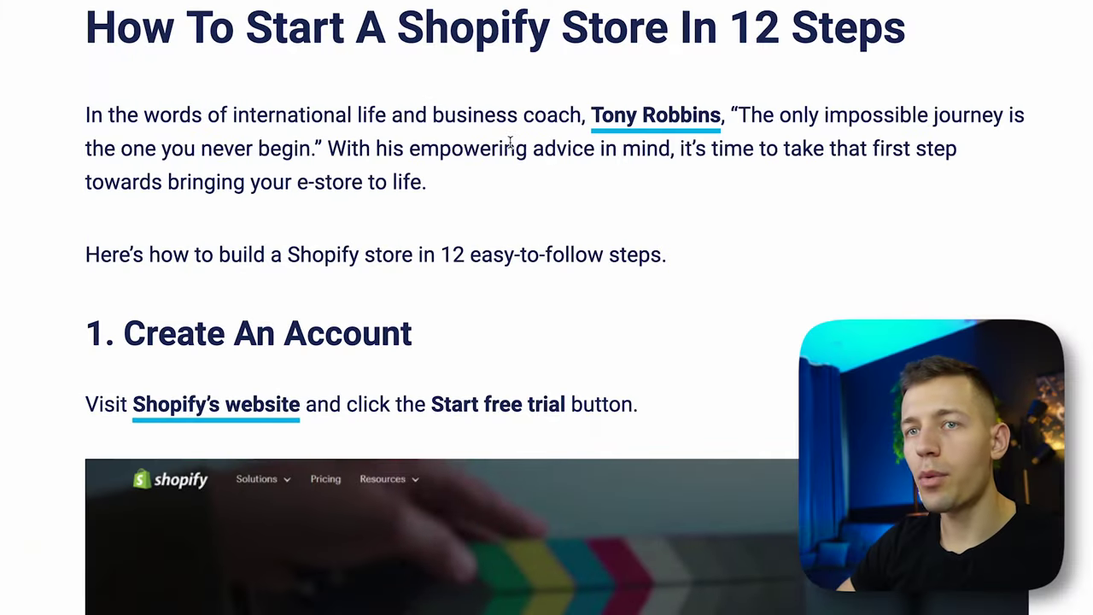
Switch to the article How To Start A Shopify Store In 12 Steps and read its account creation section
scroll(507, 139, down, 1)
scroll(510, 142, down, 2)
scroll(510, 143, down, 3)
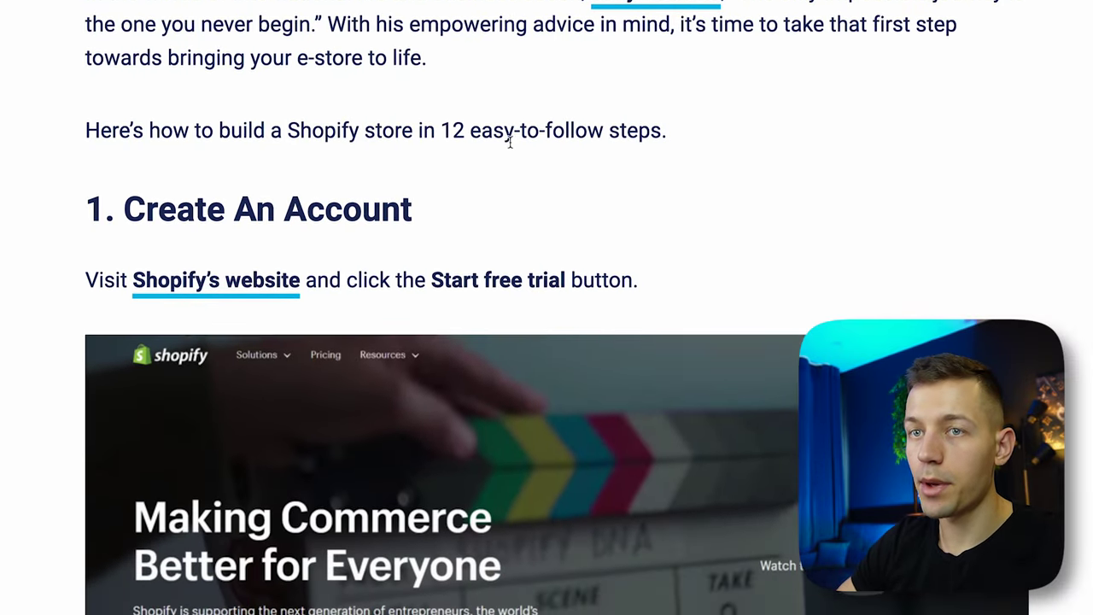
scroll(510, 143, down, 6)
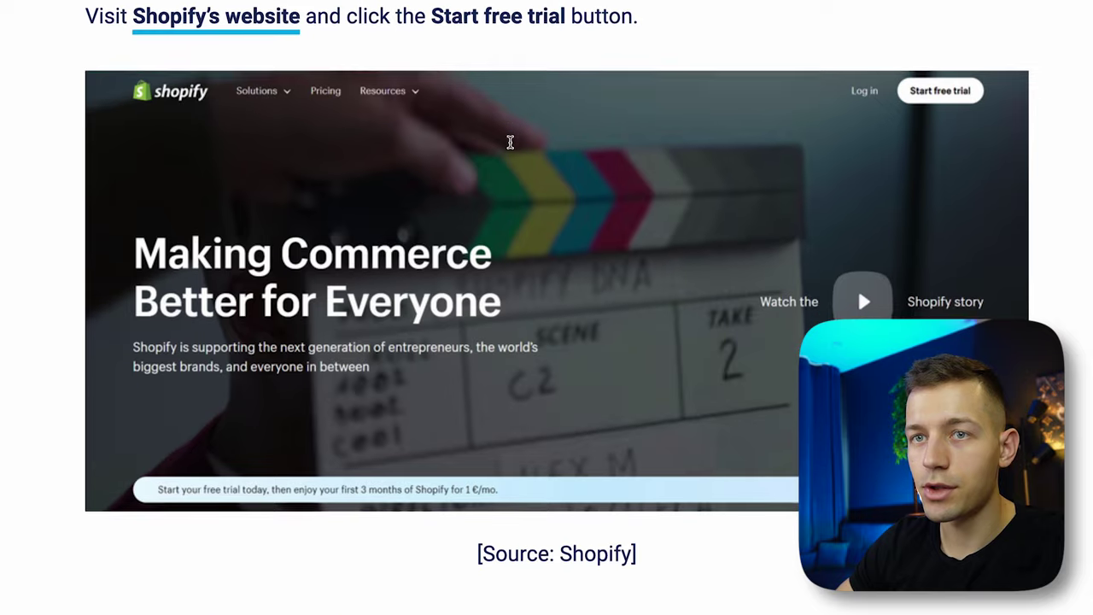
scroll(510, 141, down, 6)
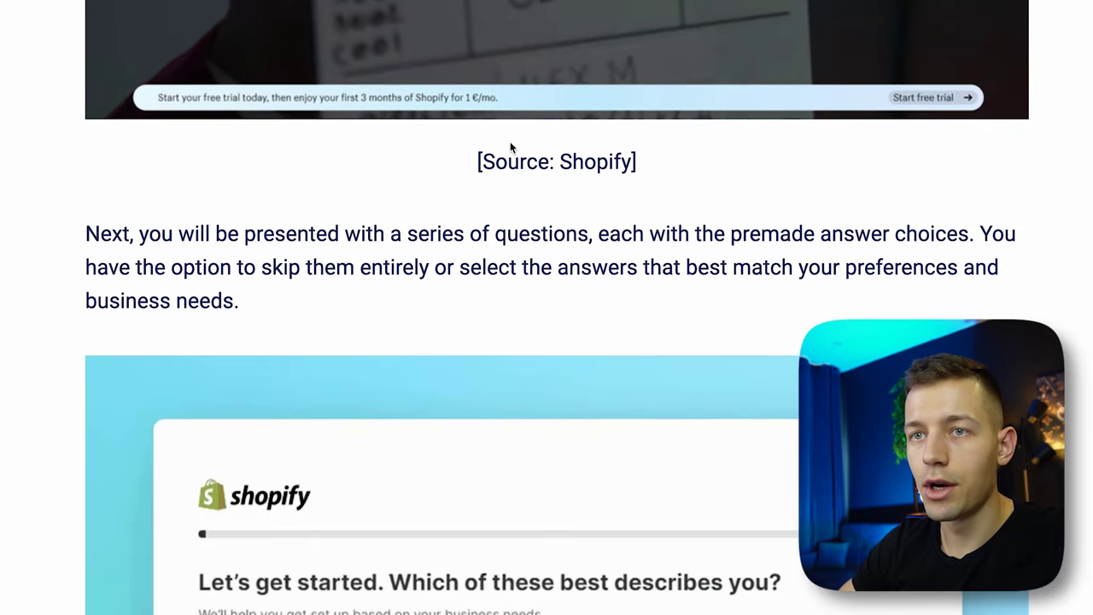
scroll(510, 148, down, 6)
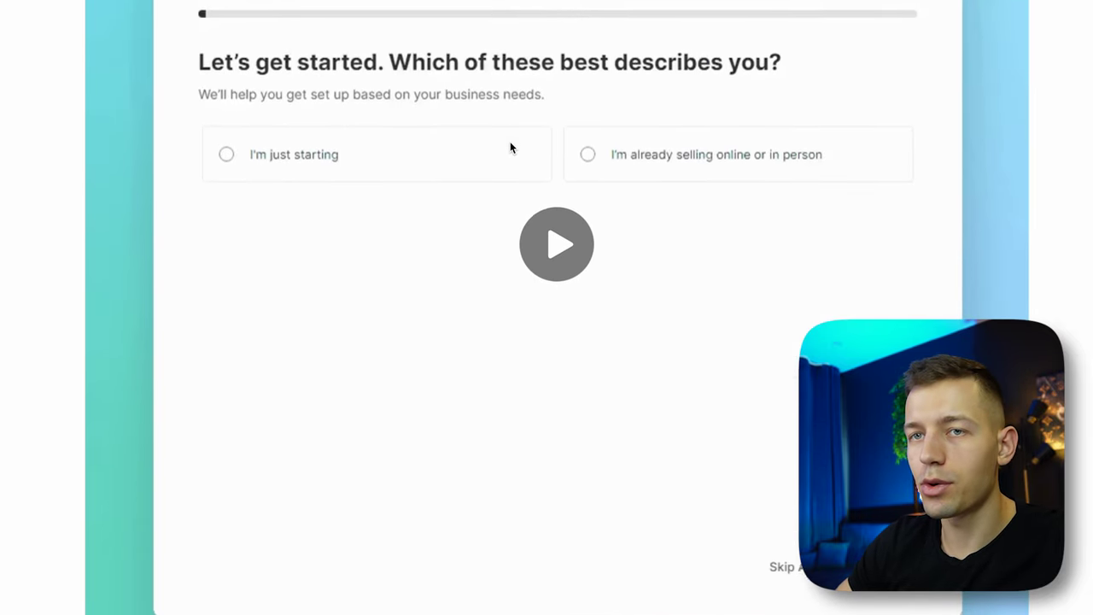
scroll(511, 147, down, 1)
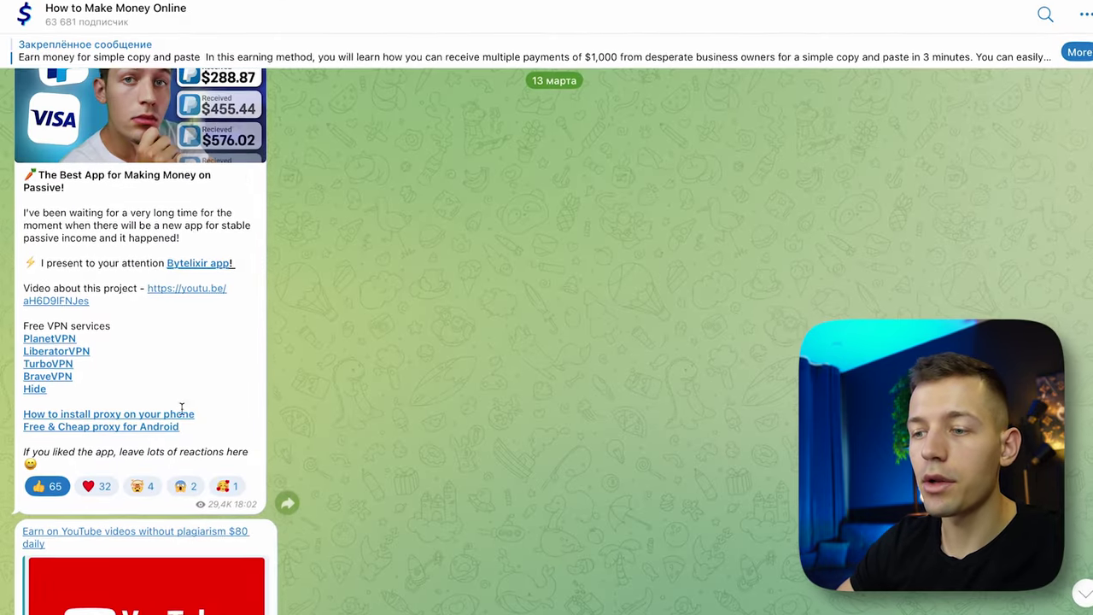
Switch to Telegram and look back through the earlier posts in the How to Make Money Online channel
scroll(190, 411, up, 10)
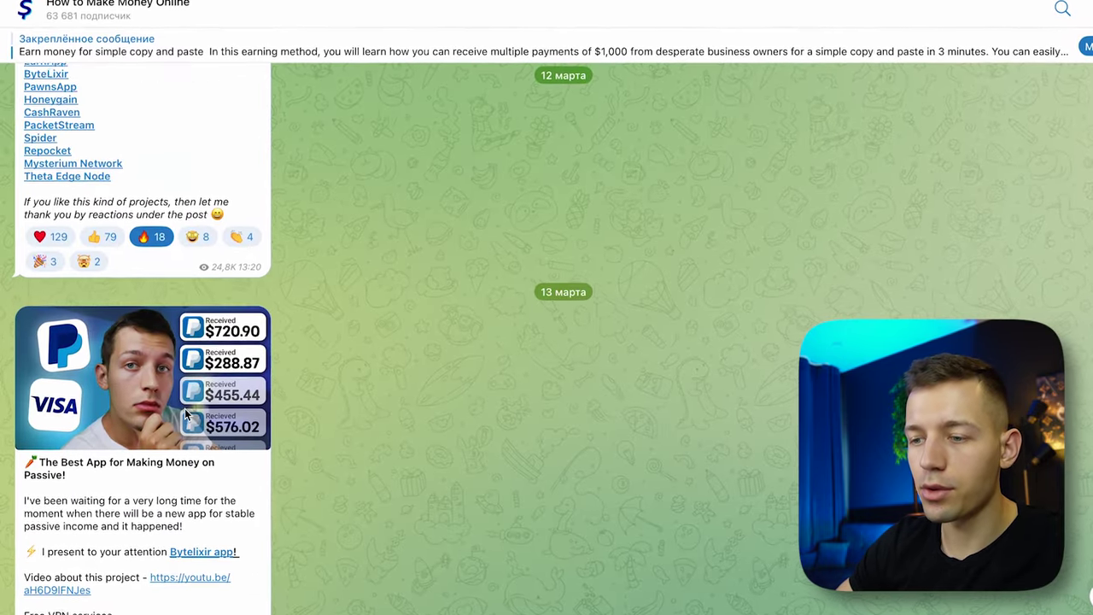
scroll(191, 415, up, 15)
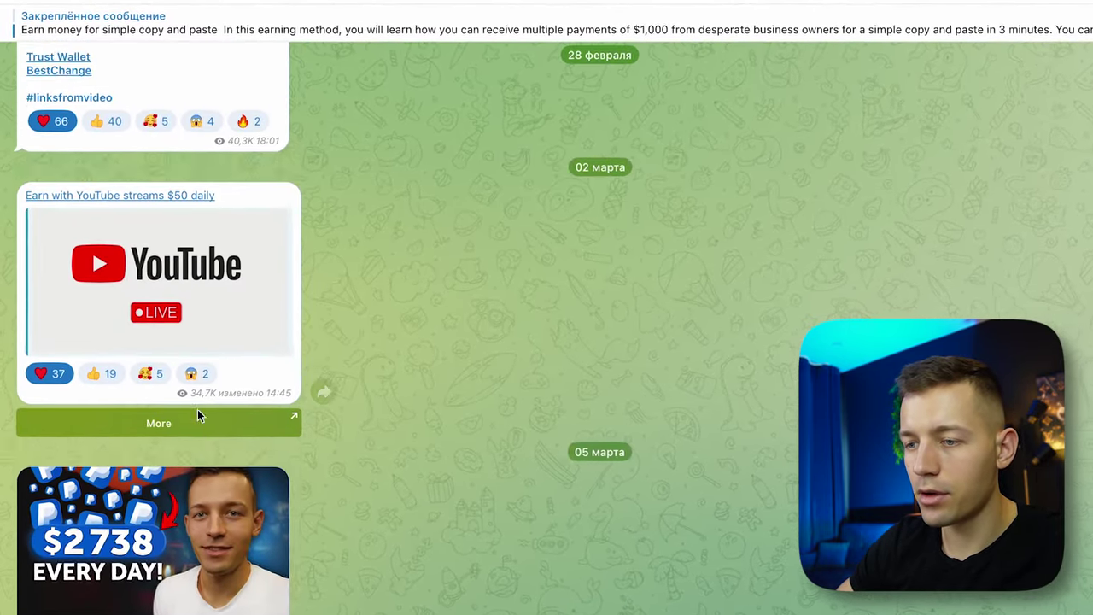
Look further back in the Telegram channel to its late-February earning posts
scroll(205, 416, up, 10)
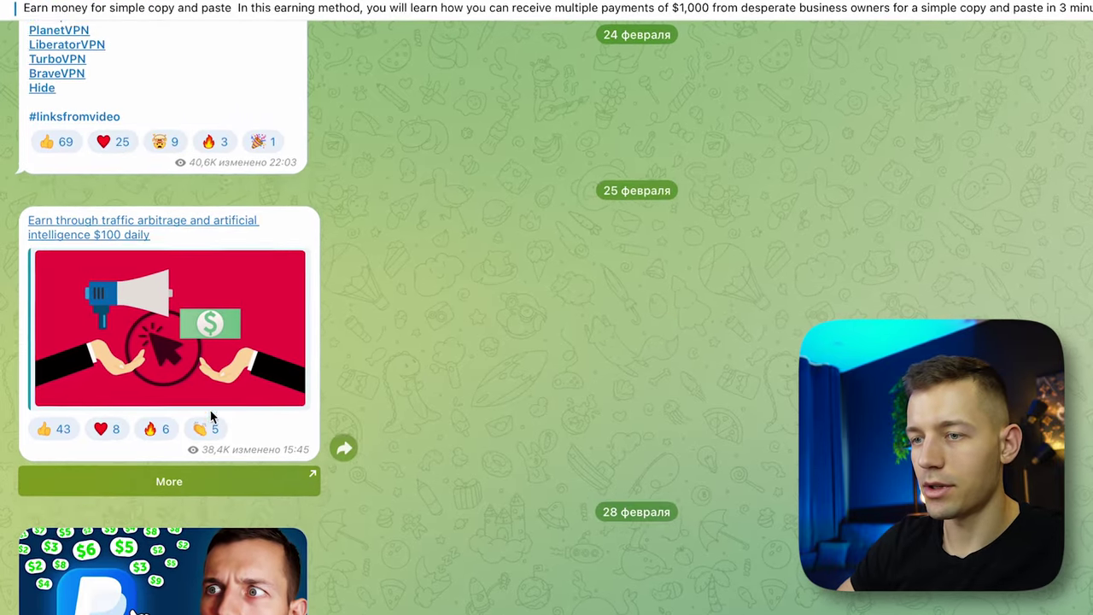
scroll(217, 417, up, 12)
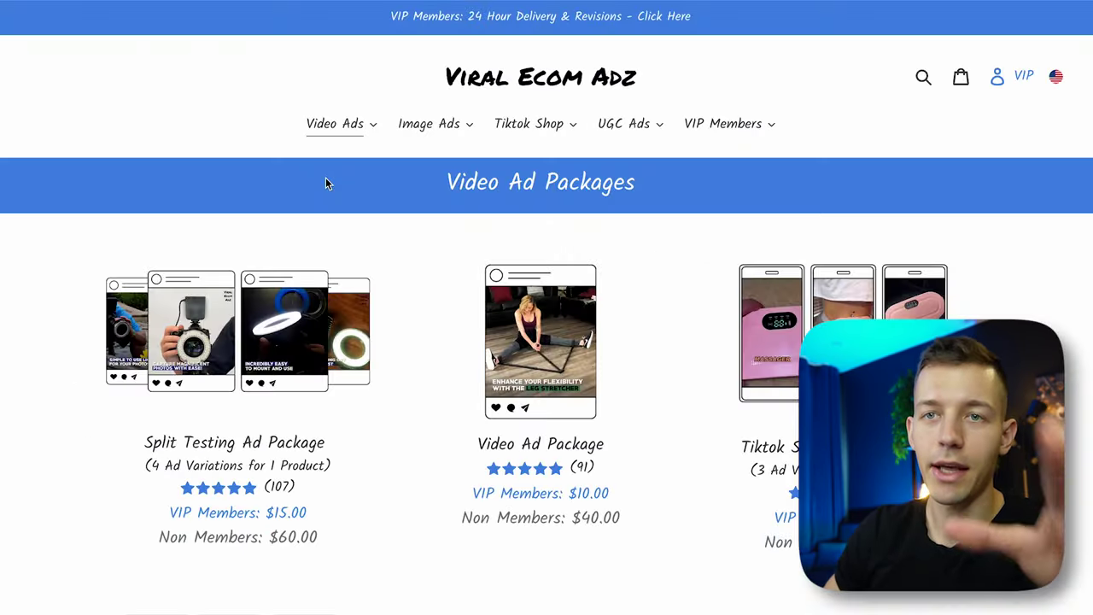
Switch to the Viral Ecom Adz site and compare the video ad packages and their member and non-member prices
scroll(326, 177, down, 3)
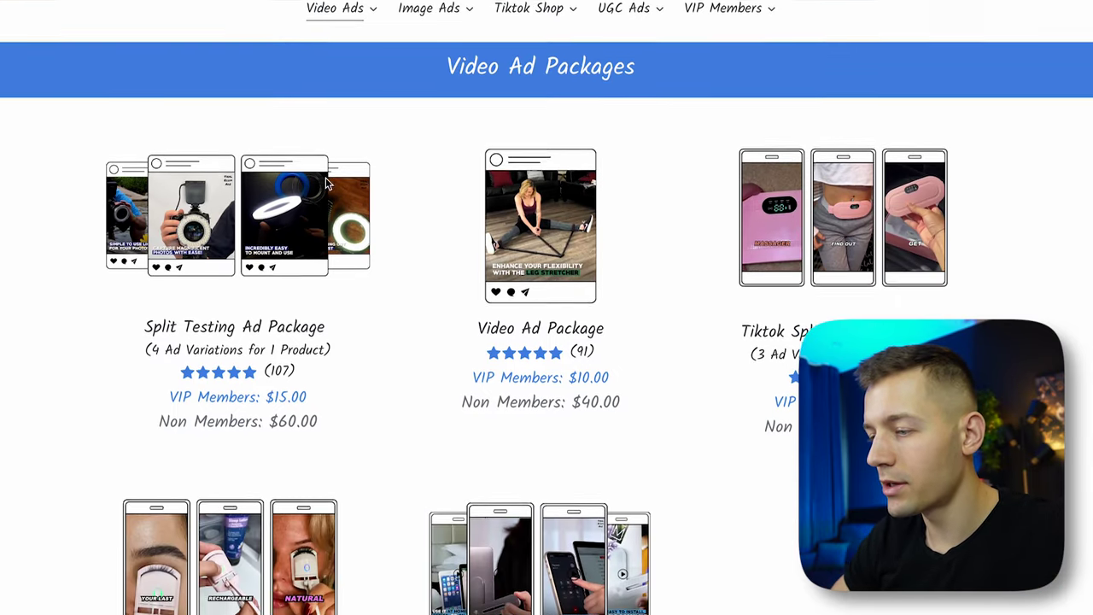
scroll(328, 185, down, 1)
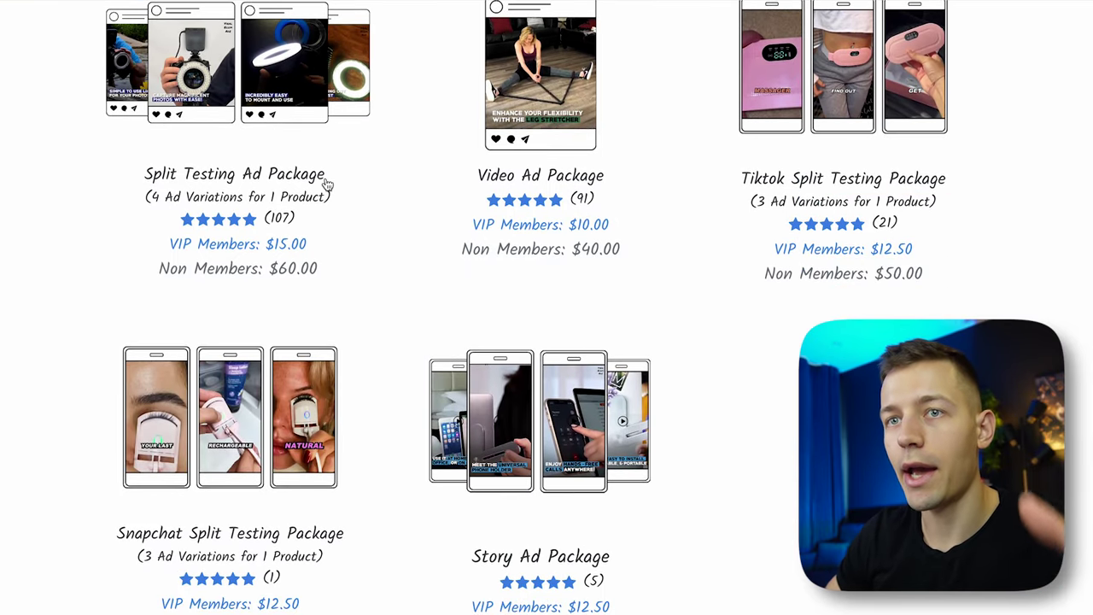
scroll(325, 184, down, 1)
scroll(324, 183, up, 5)
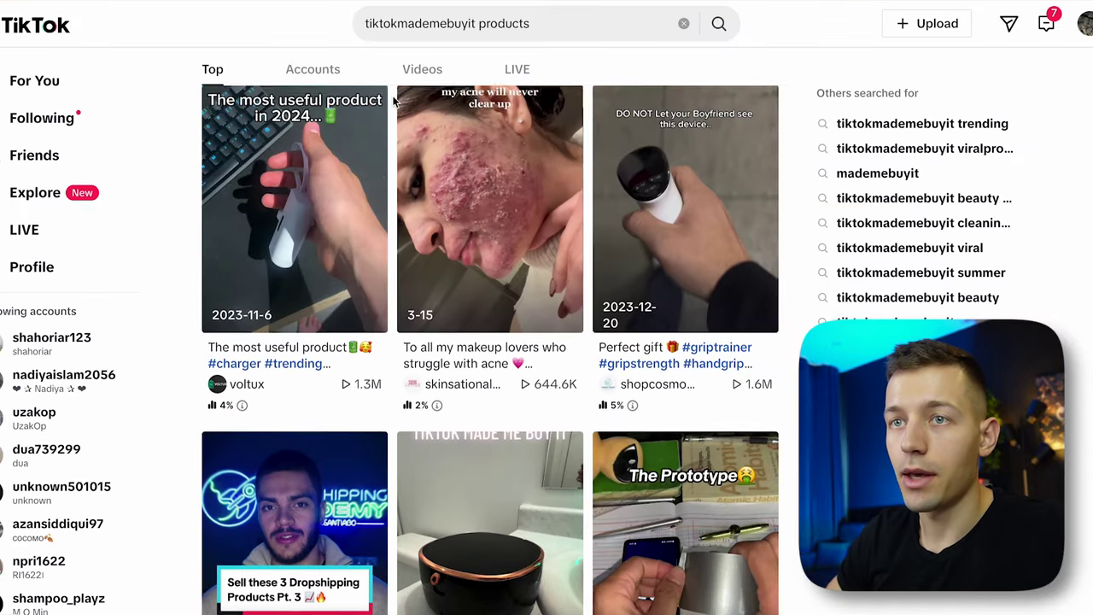
Switch to TikTok and browse the top video results for "tiktokmademebuyit products"
scroll(395, 101, down, 2)
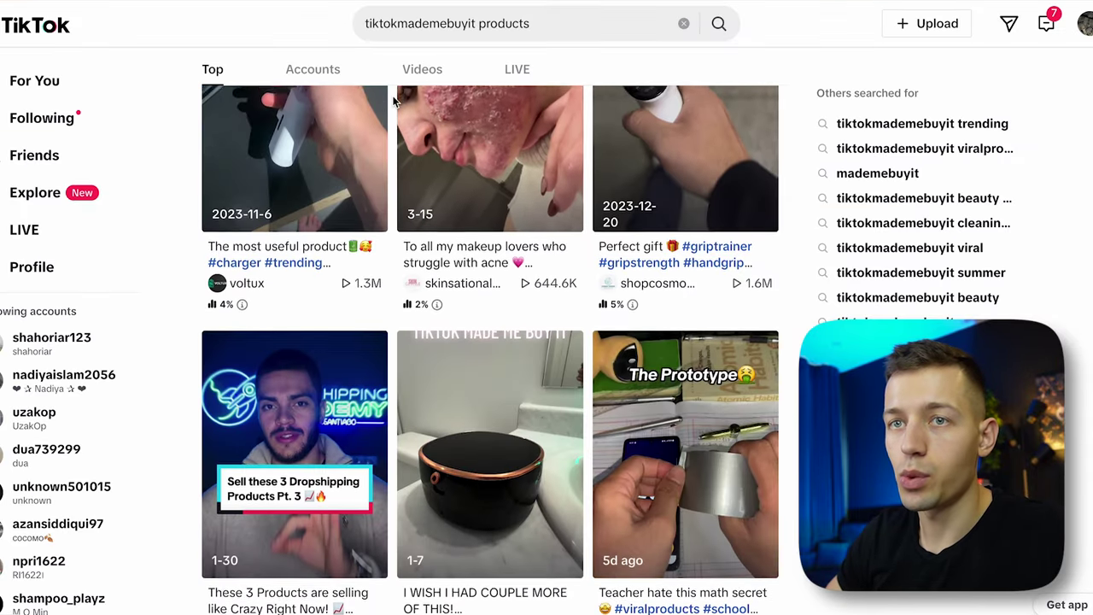
scroll(395, 101, down, 1)
scroll(394, 101, down, 2)
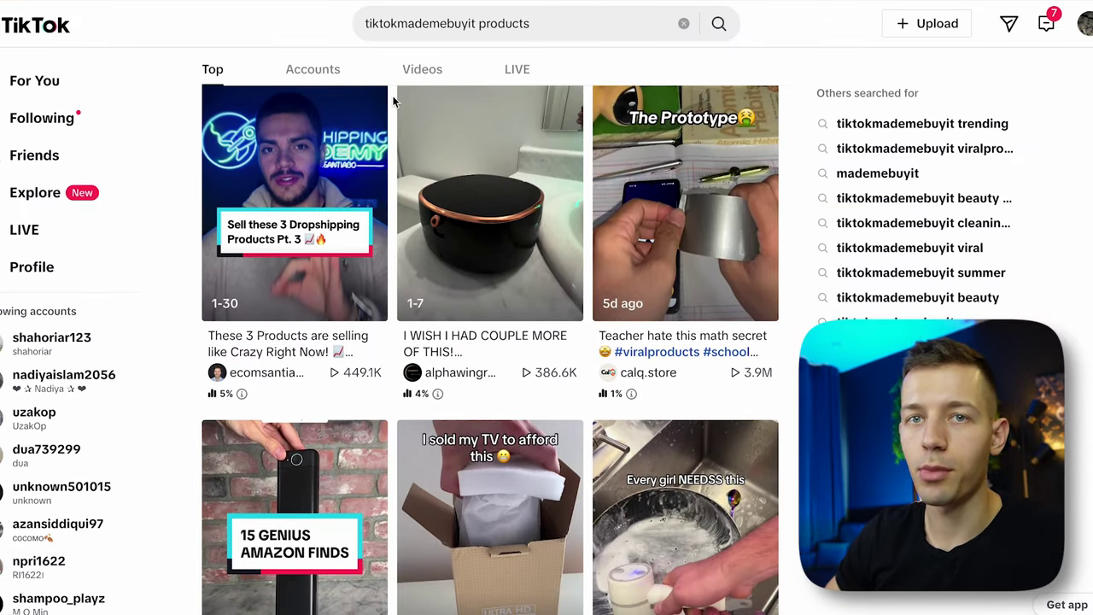
scroll(394, 101, down, 5)
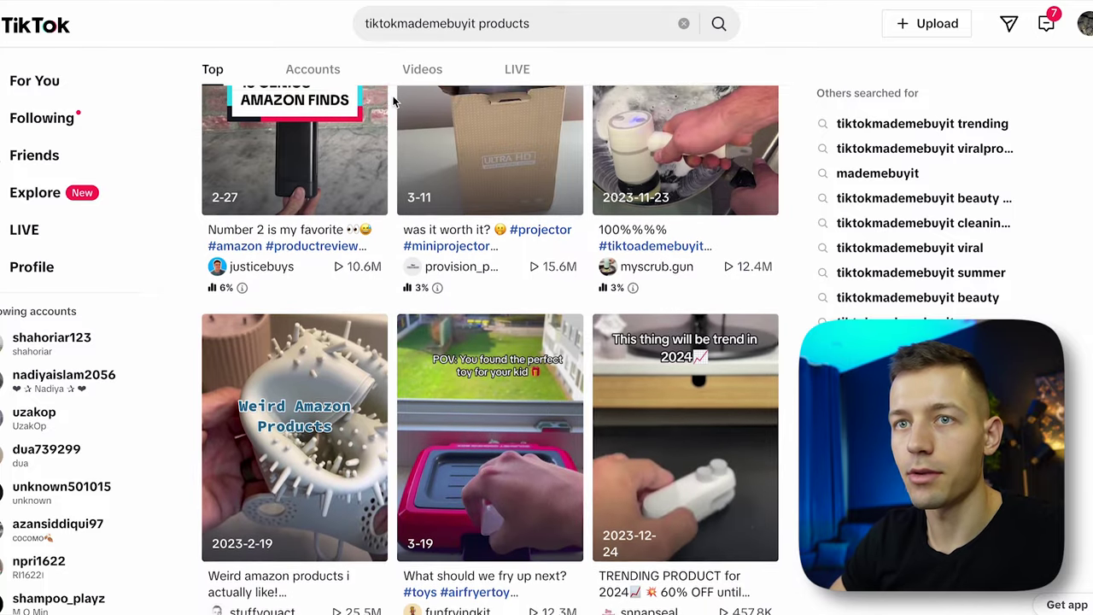
scroll(394, 101, down, 2)
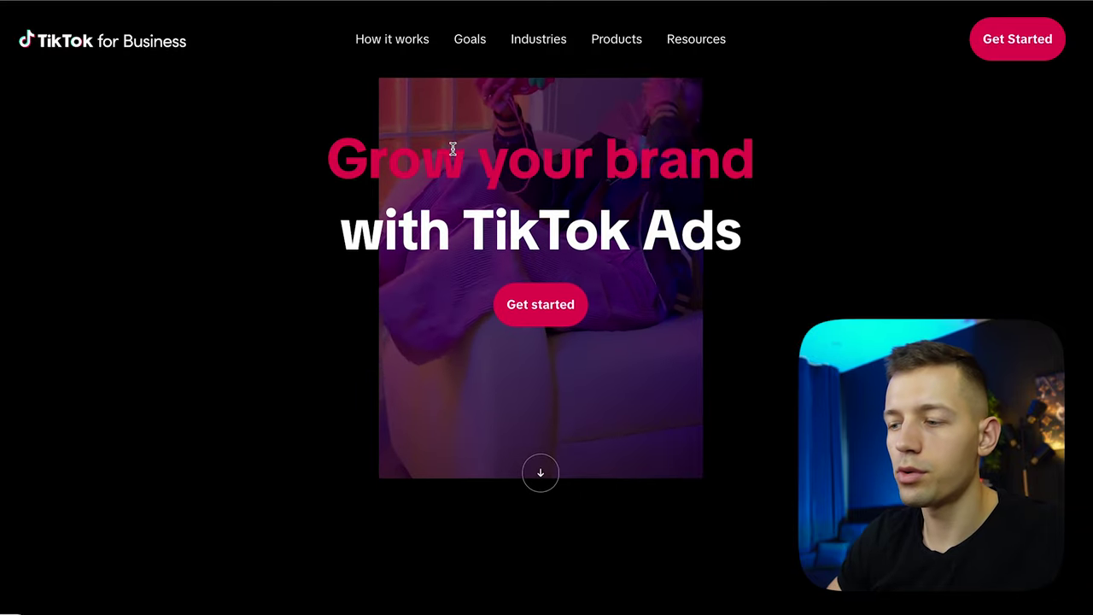
Switch to the TikTok for Business site and review its ad goals, brand case studies, campaign launch steps and resources
scroll(453, 152, down, 3)
scroll(453, 154, down, 3)
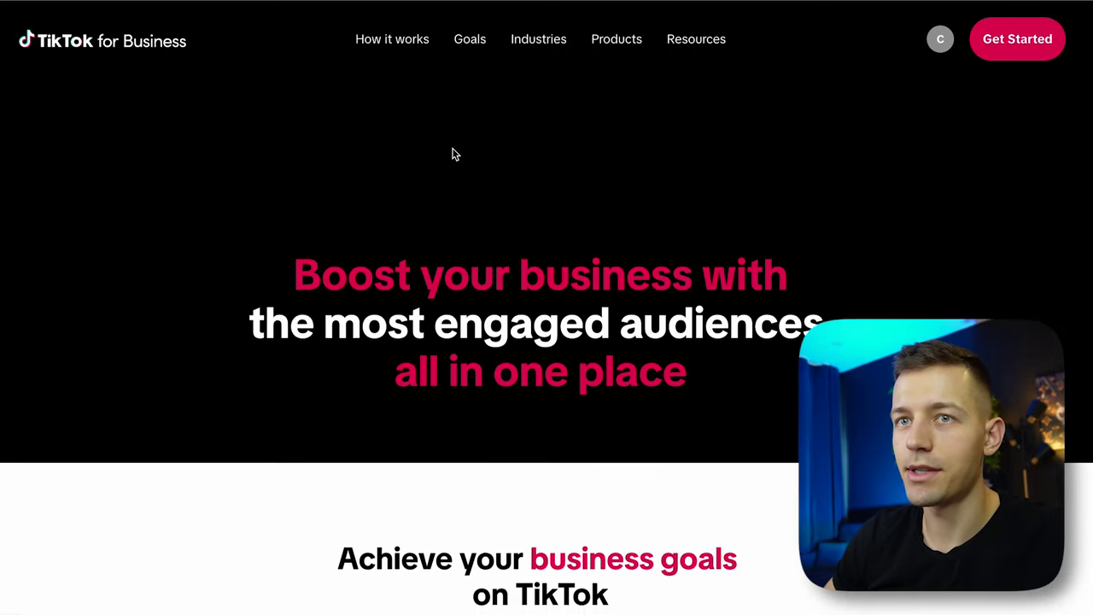
scroll(453, 153, down, 10)
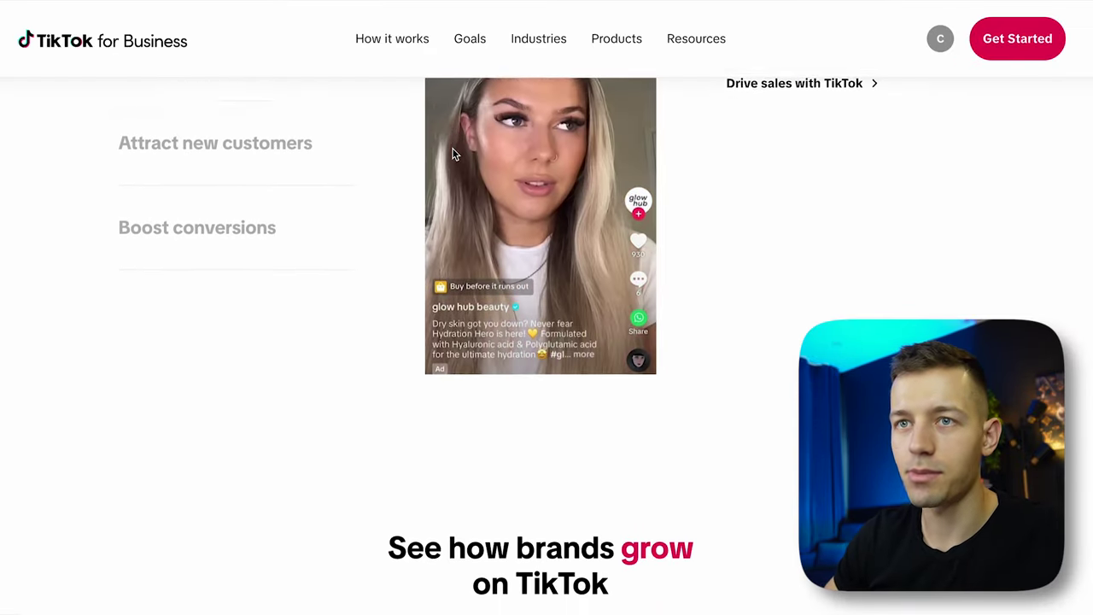
scroll(453, 154, down, 7)
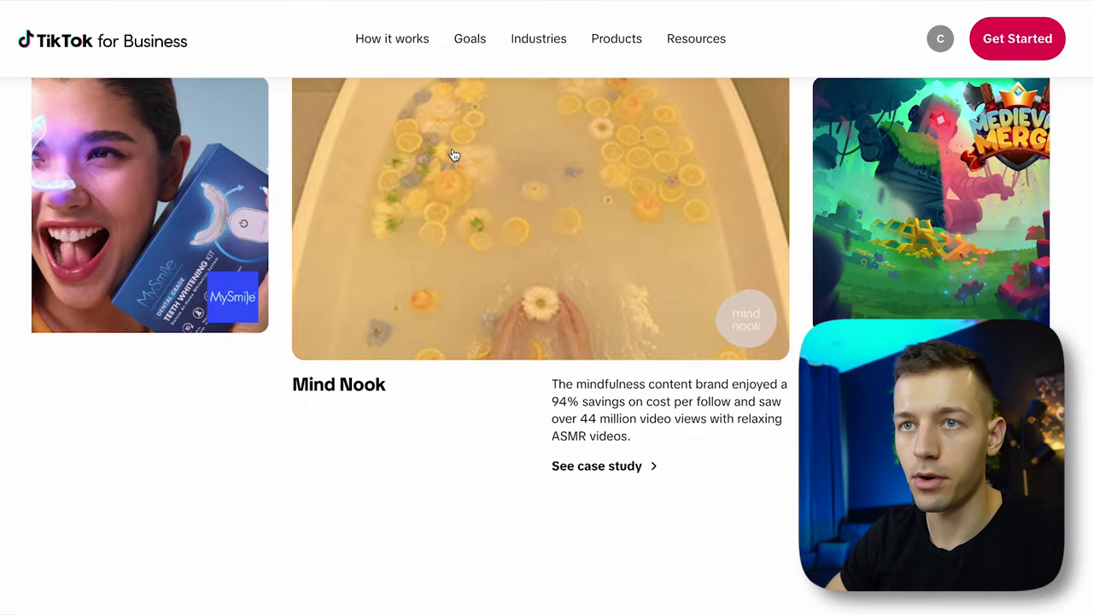
scroll(453, 154, down, 6)
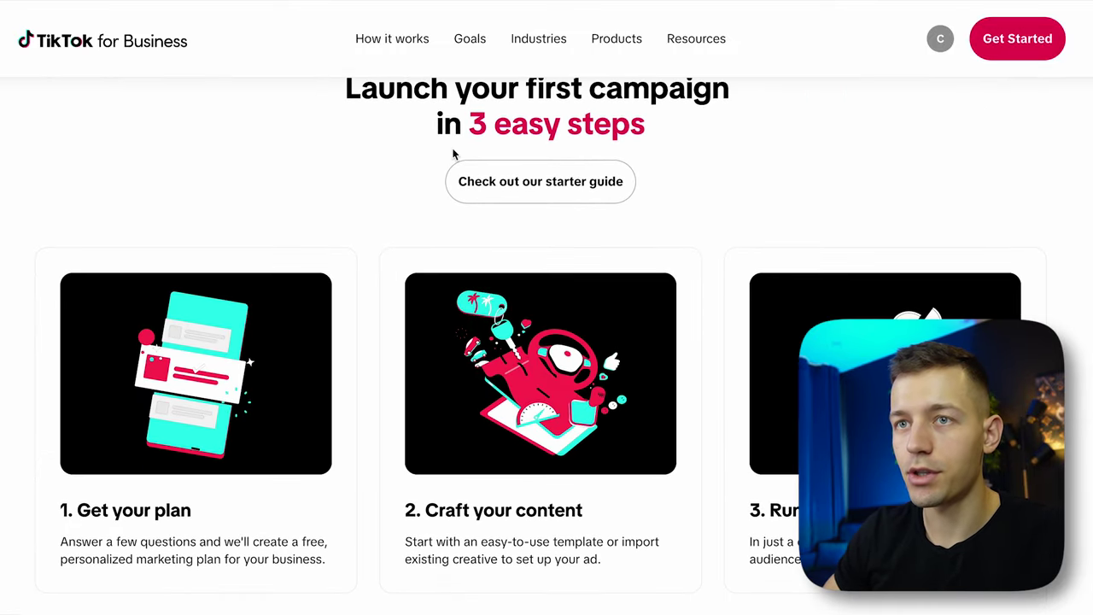
scroll(453, 154, down, 3)
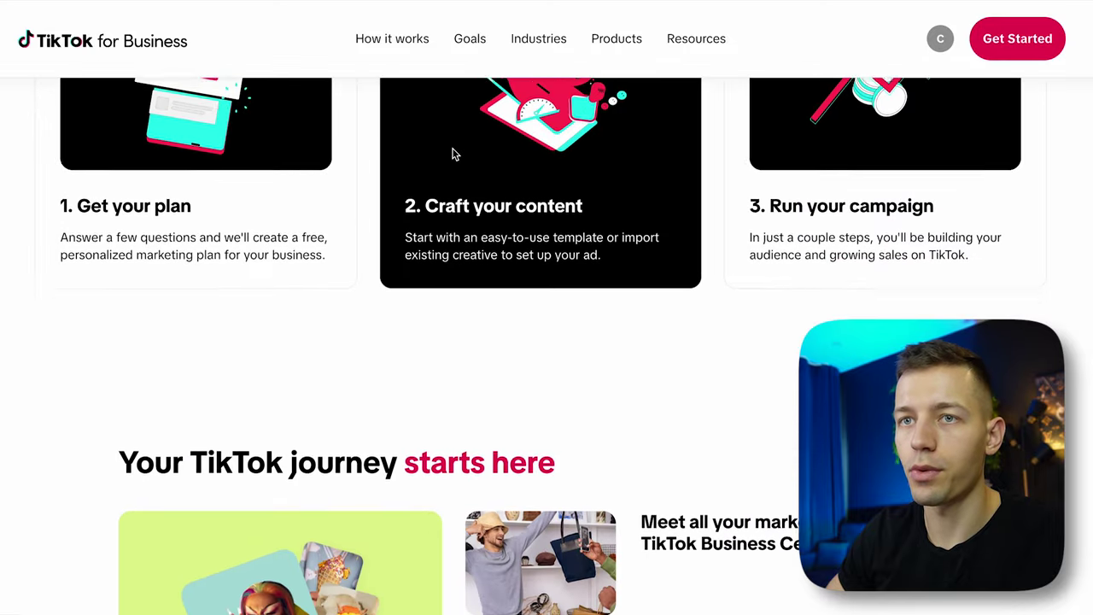
scroll(453, 154, down, 2)
scroll(452, 154, down, 2)
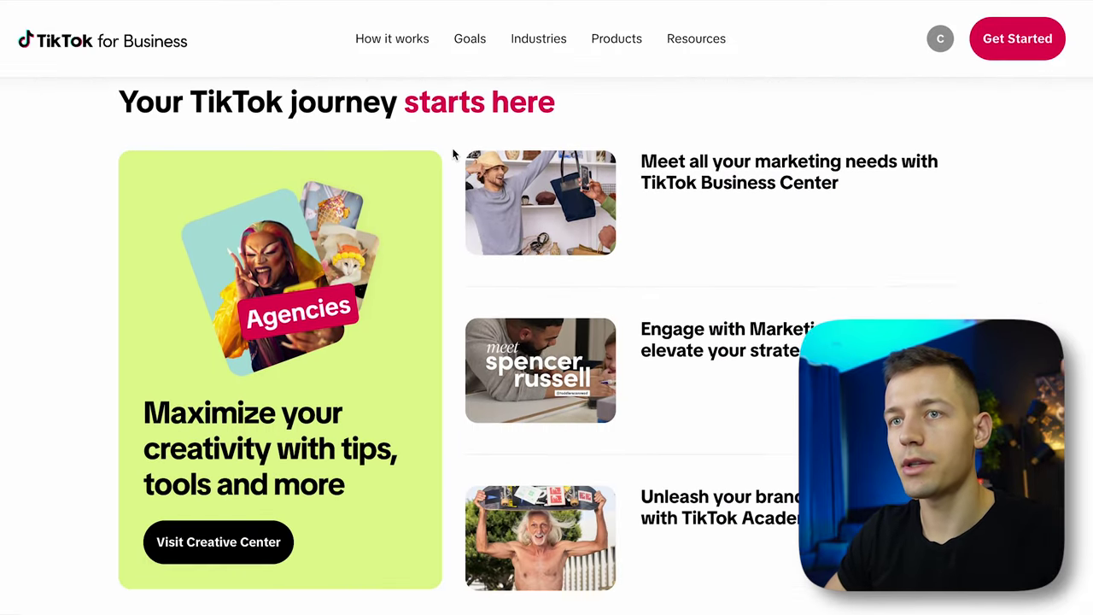
scroll(453, 154, down, 5)
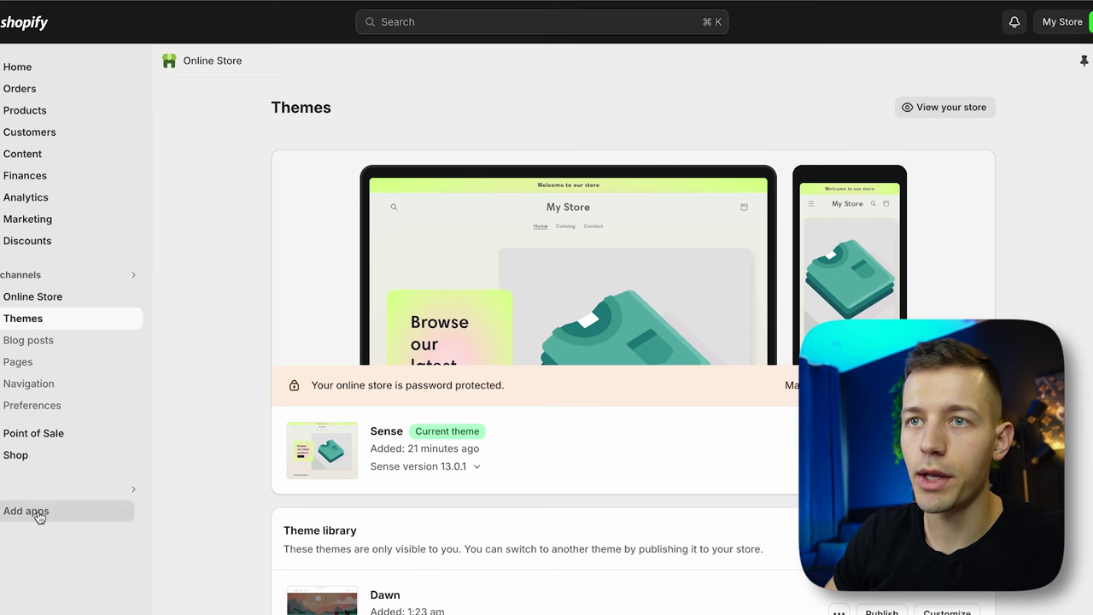
Switch to the Shopify admin and install the TikTok app from the Shopify App Store
click(39, 513)
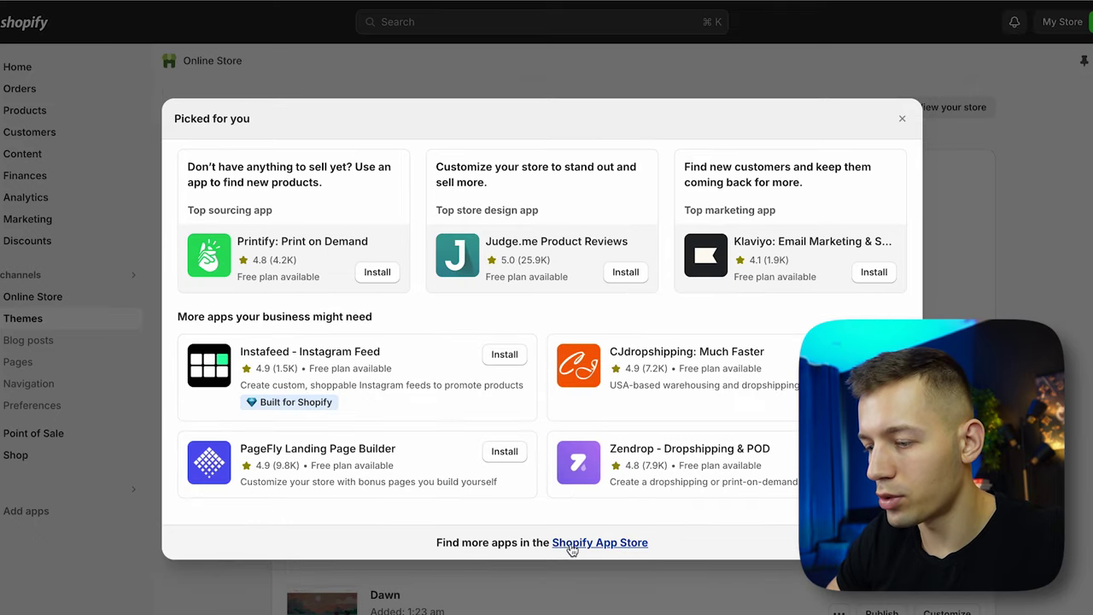
click(604, 545)
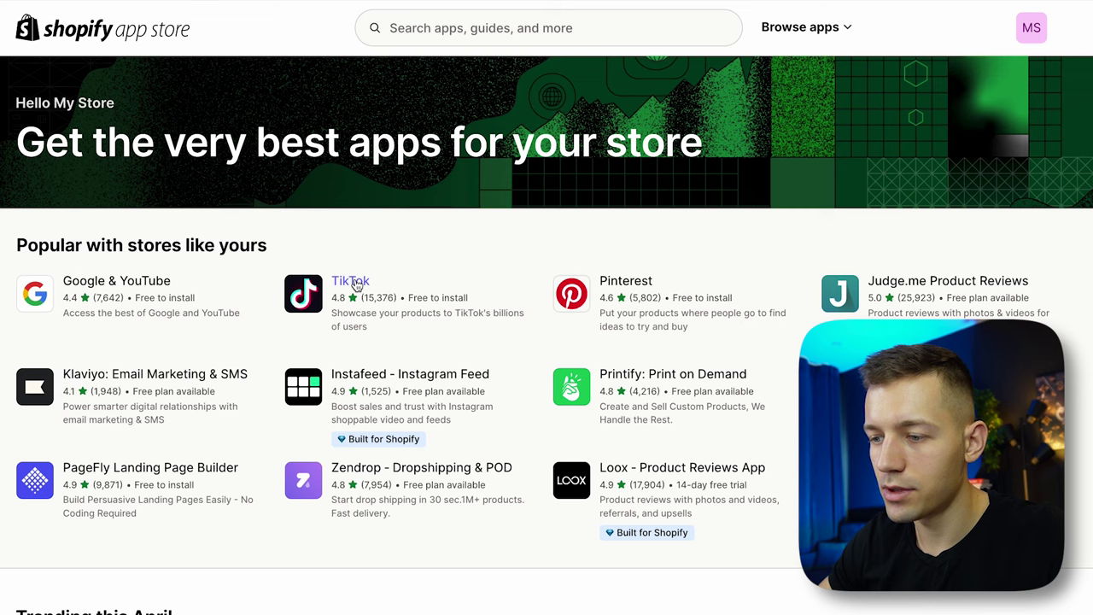
click(356, 284)
click(197, 271)
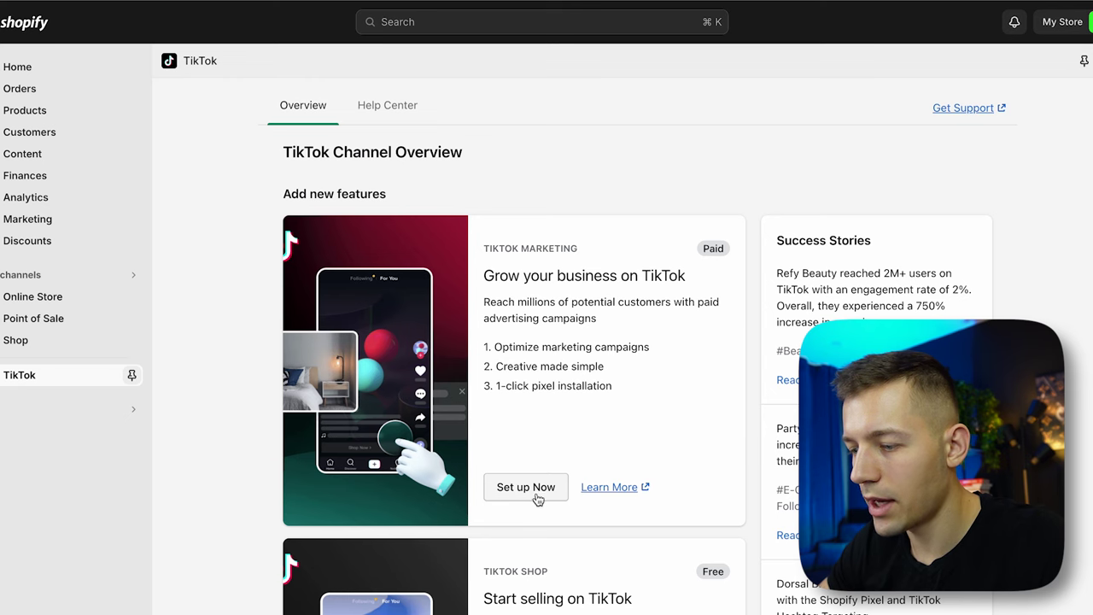
Start the TikTok Marketing setup, open the TikTok Ads Manager account sign-up form and check its country choices
click(537, 498)
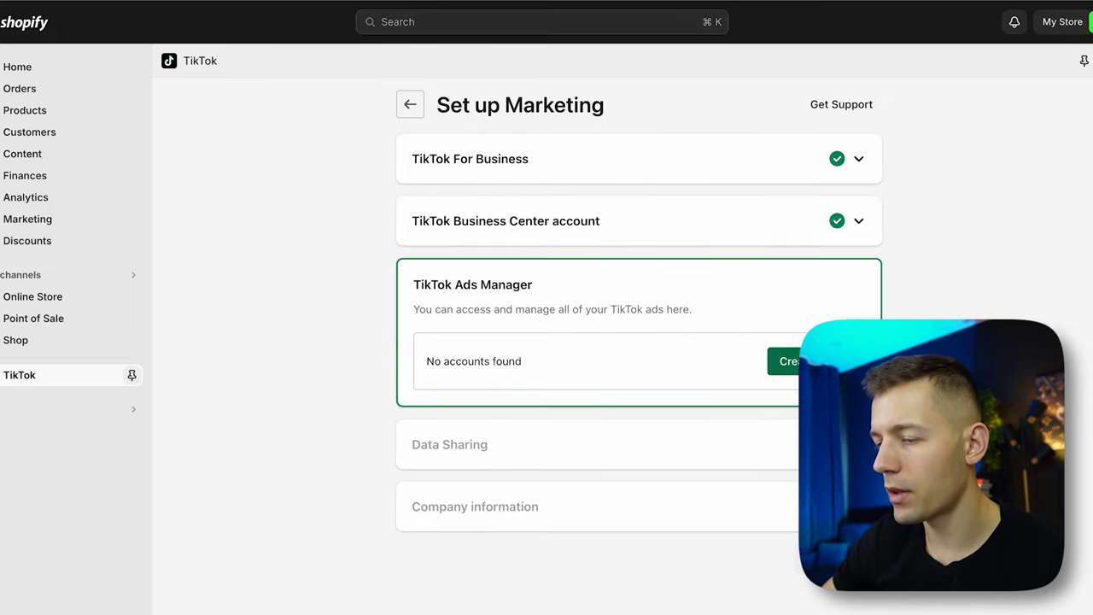
click(788, 361)
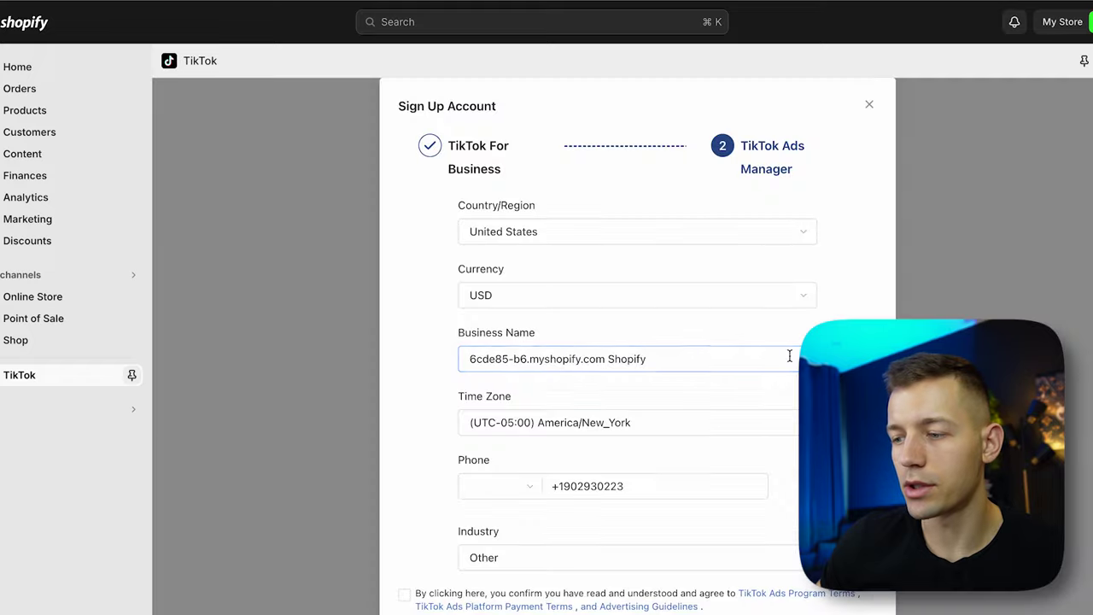
click(605, 242)
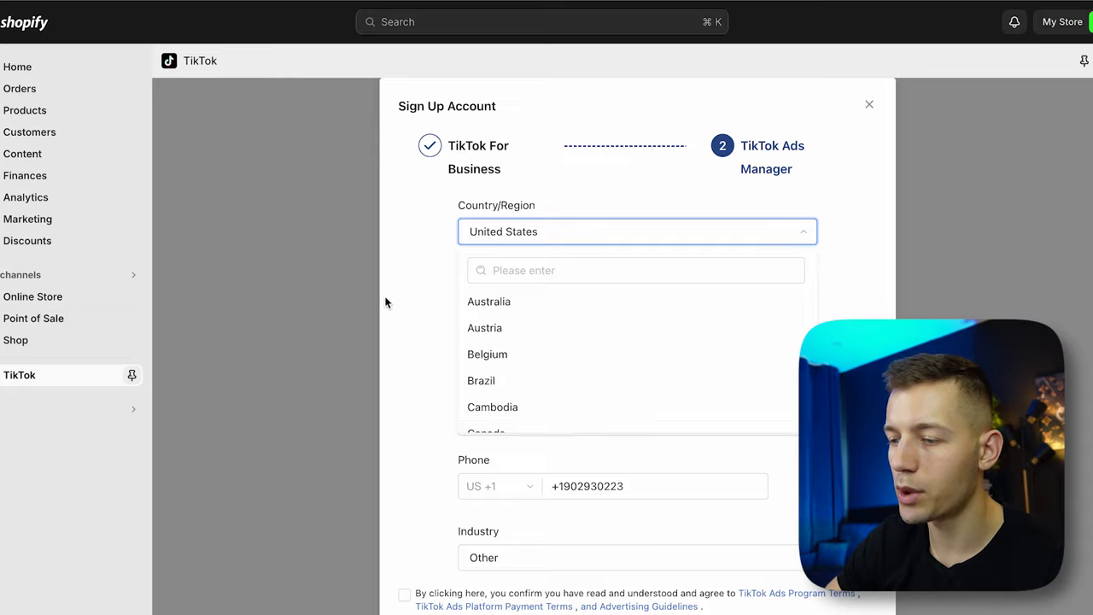
click(410, 256)
scroll(510, 224, down, 1)
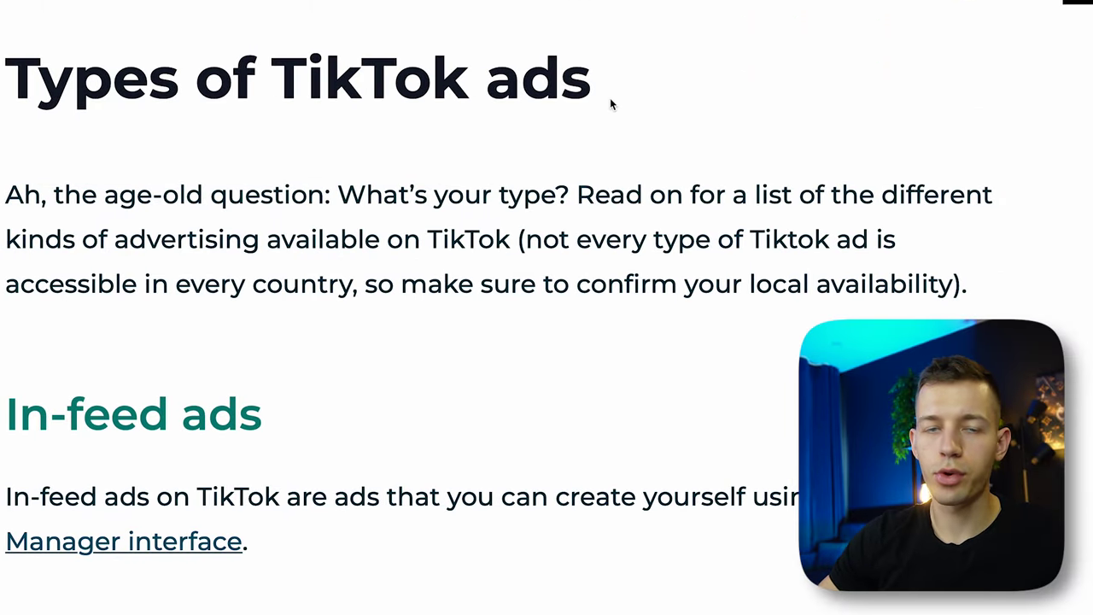
Switch to the article on types of TikTok ads and read the sections on in-feed ads and TikTok Video Ads
scroll(610, 104, down, 3)
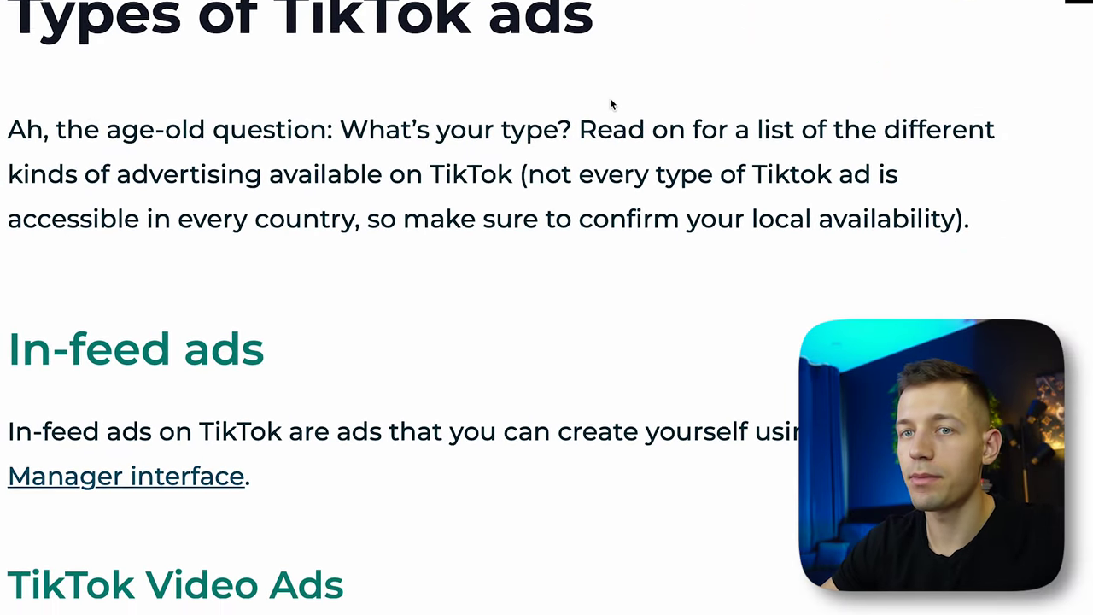
scroll(610, 104, down, 1)
scroll(610, 98, down, 3)
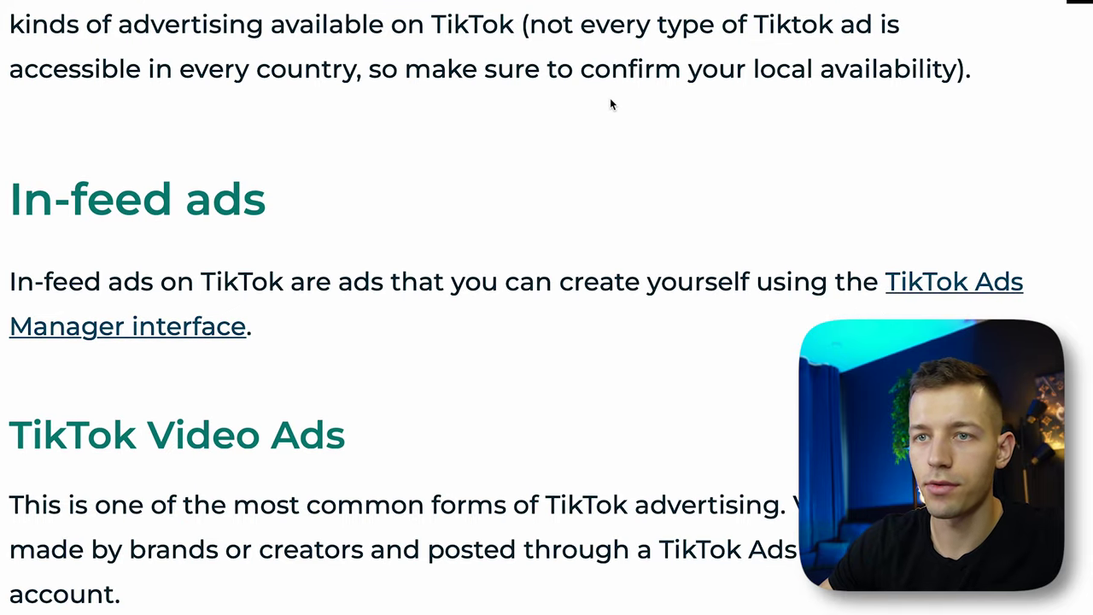
scroll(610, 102, down, 3)
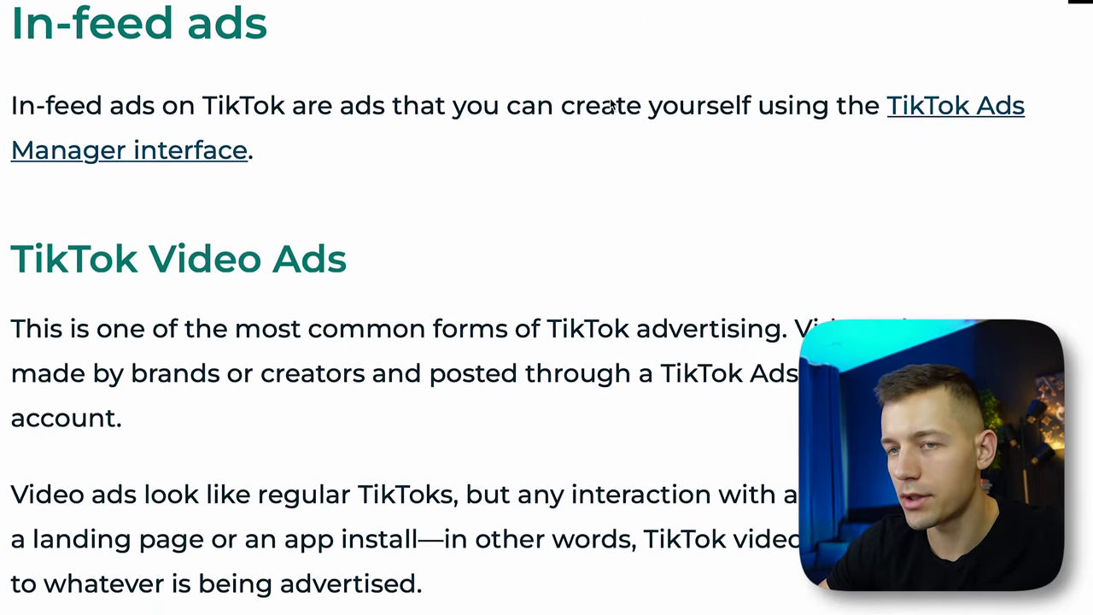
scroll(610, 99, up, 5)
scroll(610, 98, down, 1)
scroll(610, 99, down, 8)
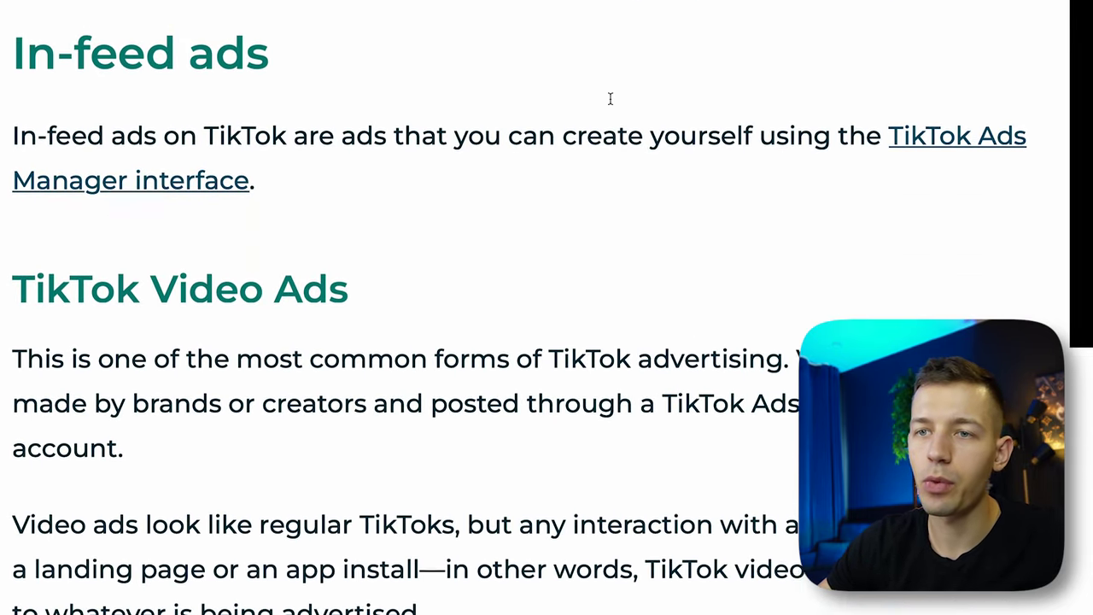
scroll(610, 99, down, 15)
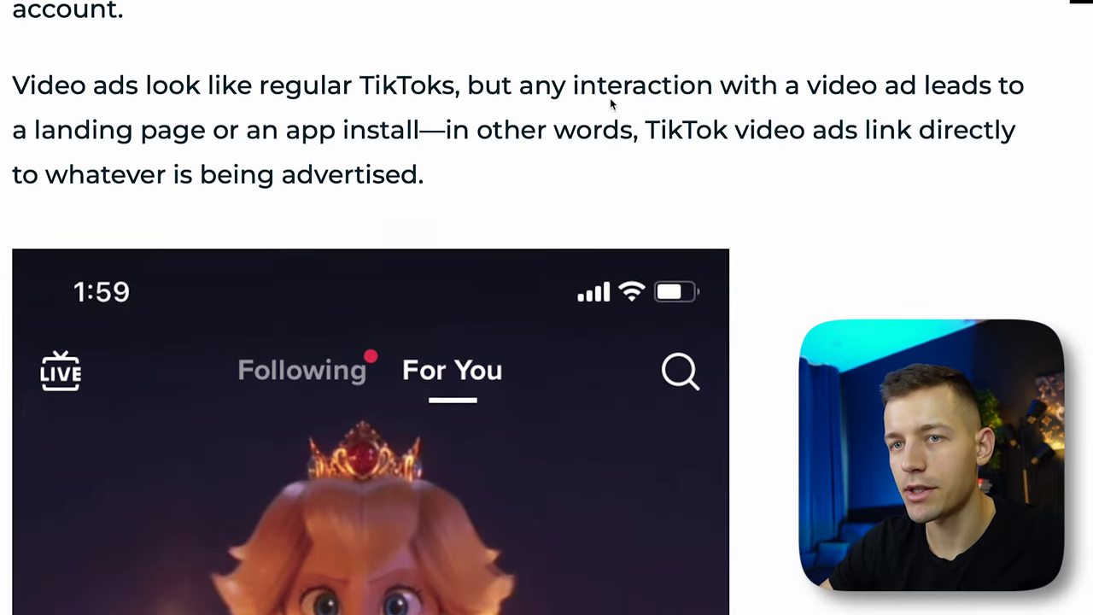
scroll(610, 103, down, 20)
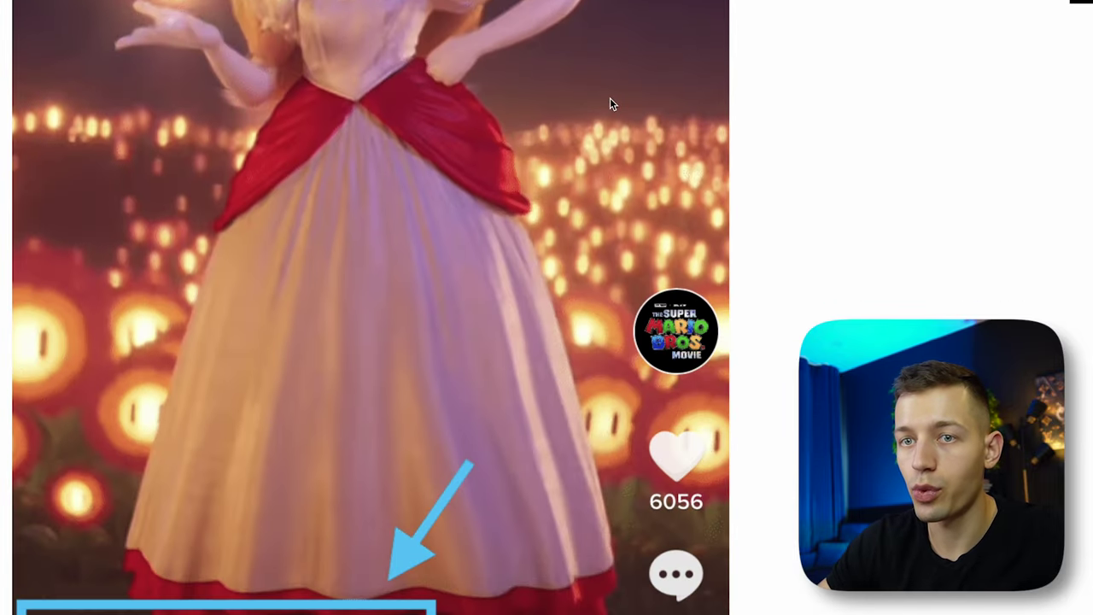
scroll(610, 103, down, 15)
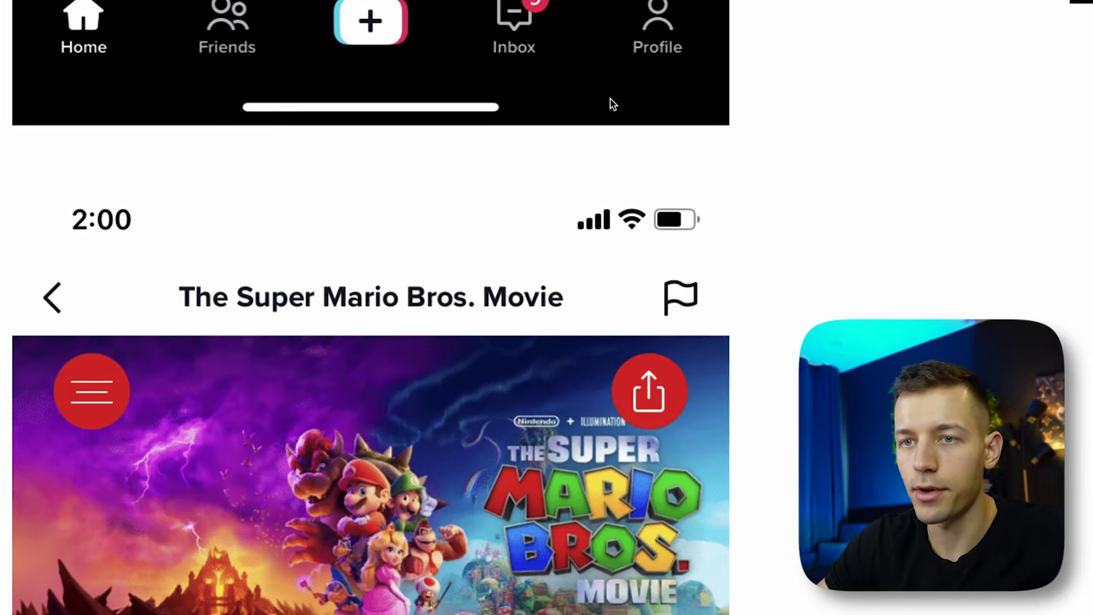
scroll(610, 104, down, 9)
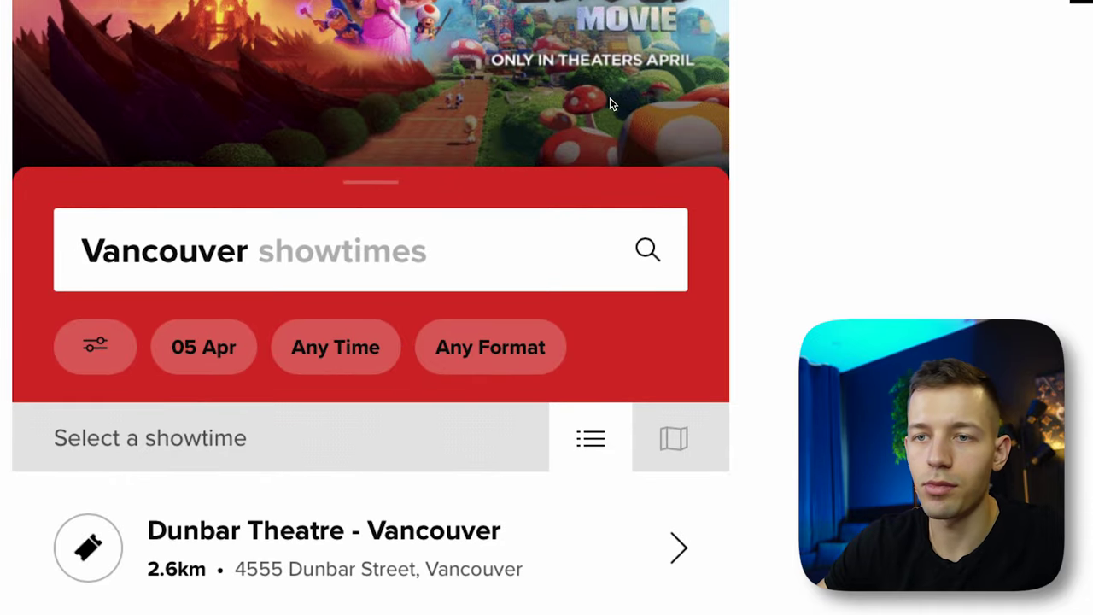
scroll(613, 105, down, 4)
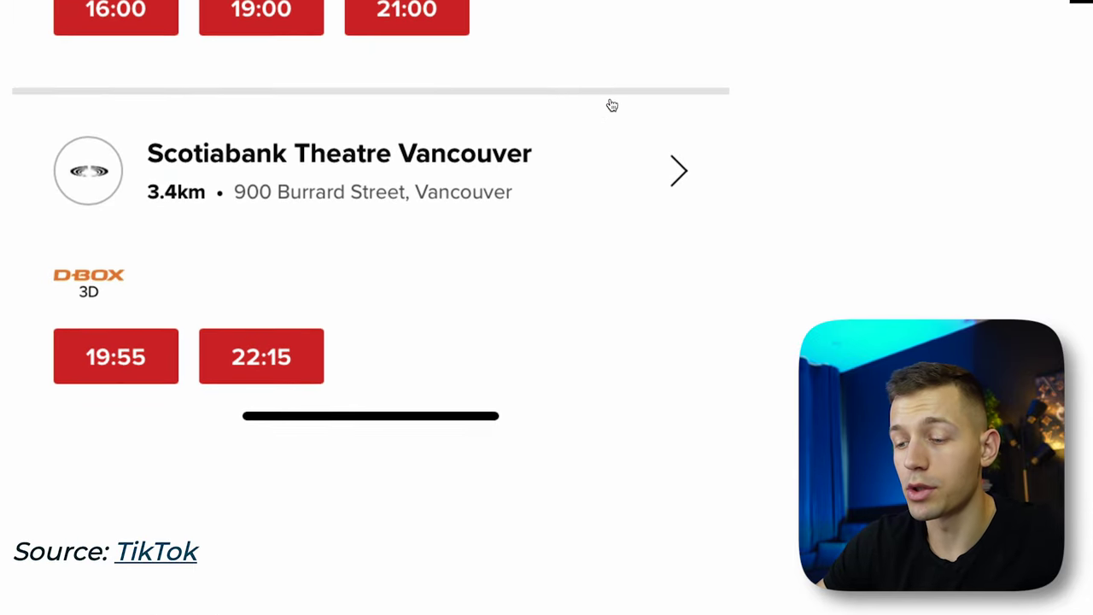
scroll(612, 105, down, 7)
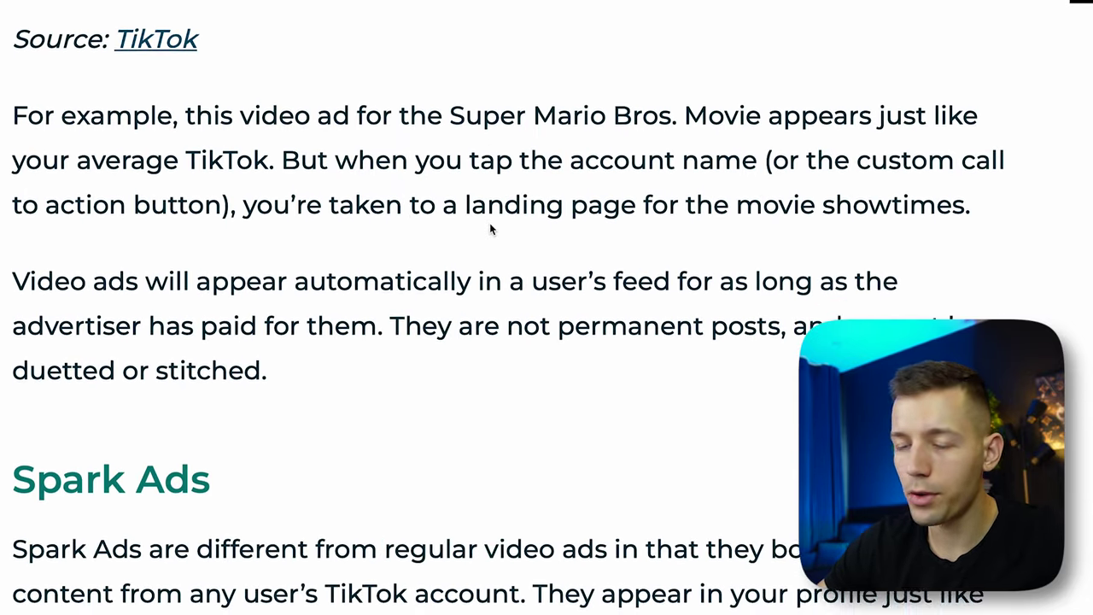
Read the article's sections on Spark Ads and TikTok Image Ads, continuing to Playable Ads
scroll(492, 227, down, 7)
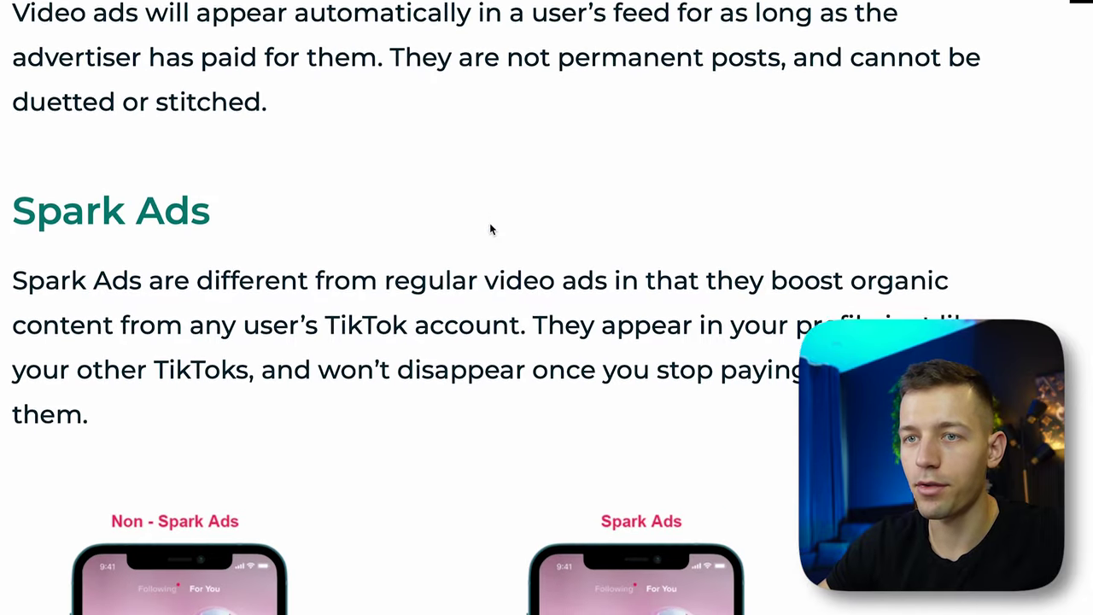
scroll(489, 223, down, 12)
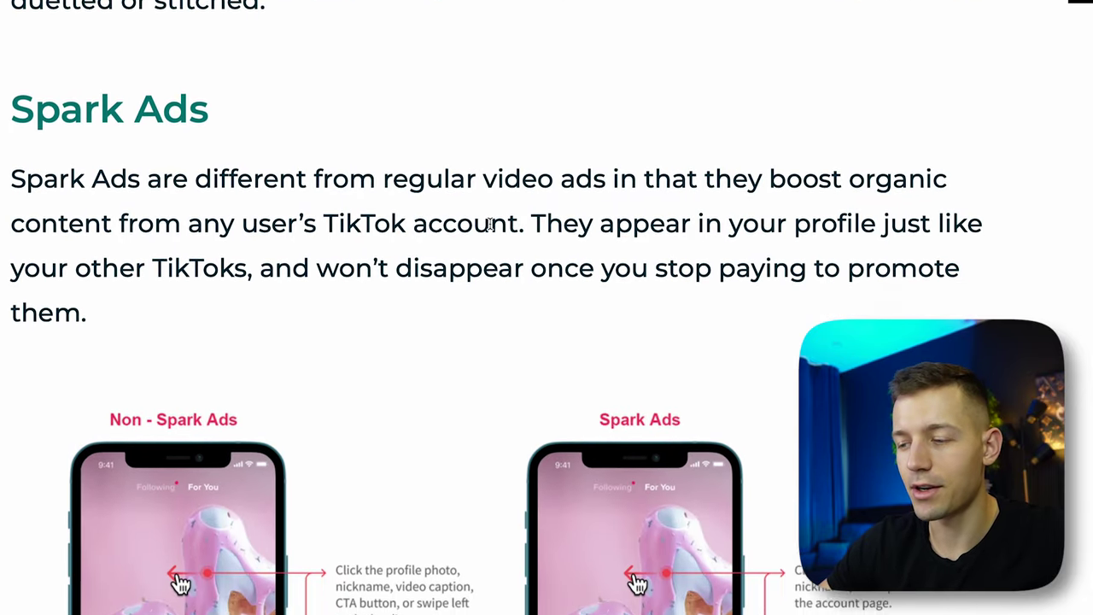
scroll(490, 224, down, 9)
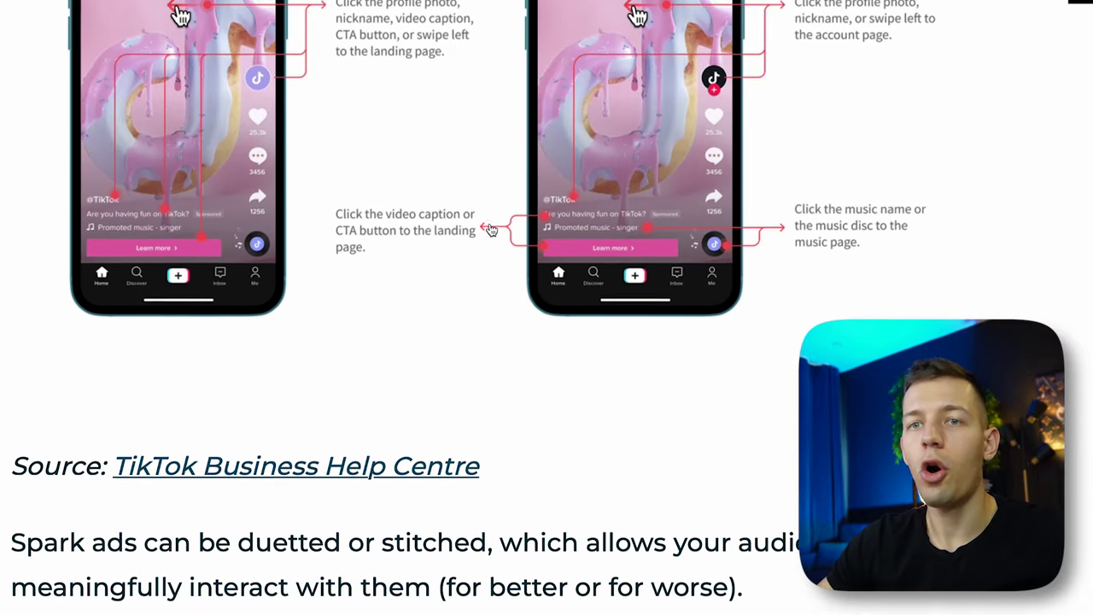
scroll(490, 226, down, 9)
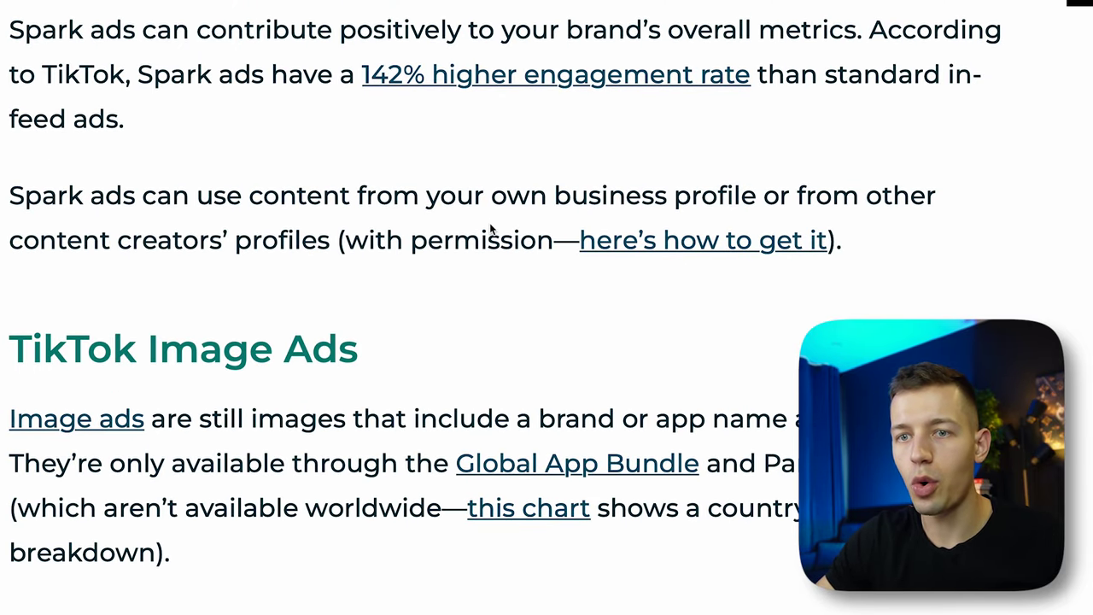
scroll(491, 227, down, 5)
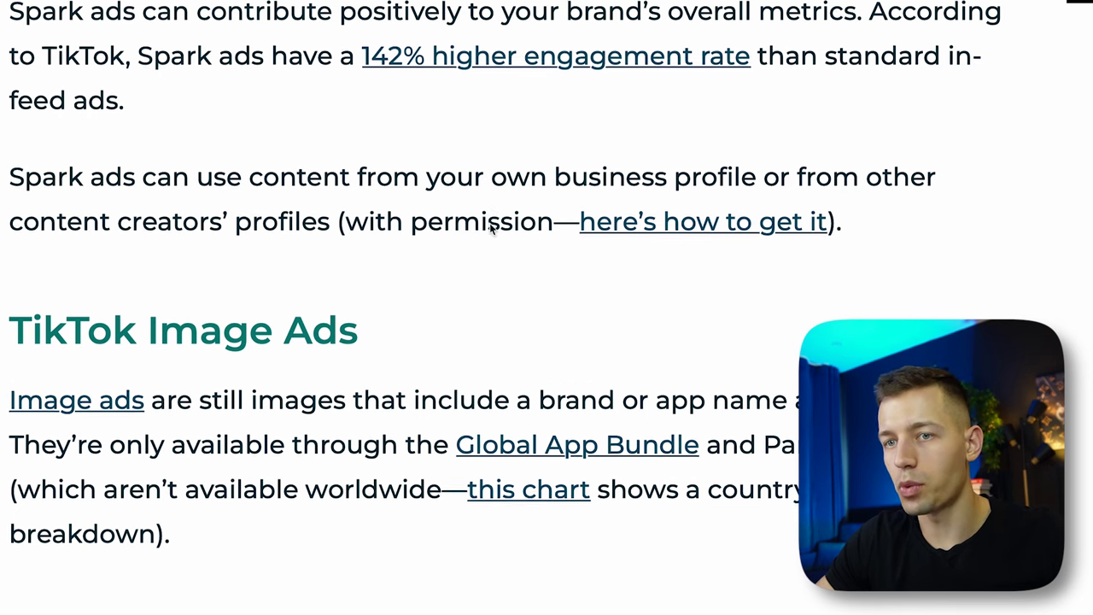
scroll(489, 223, down, 2)
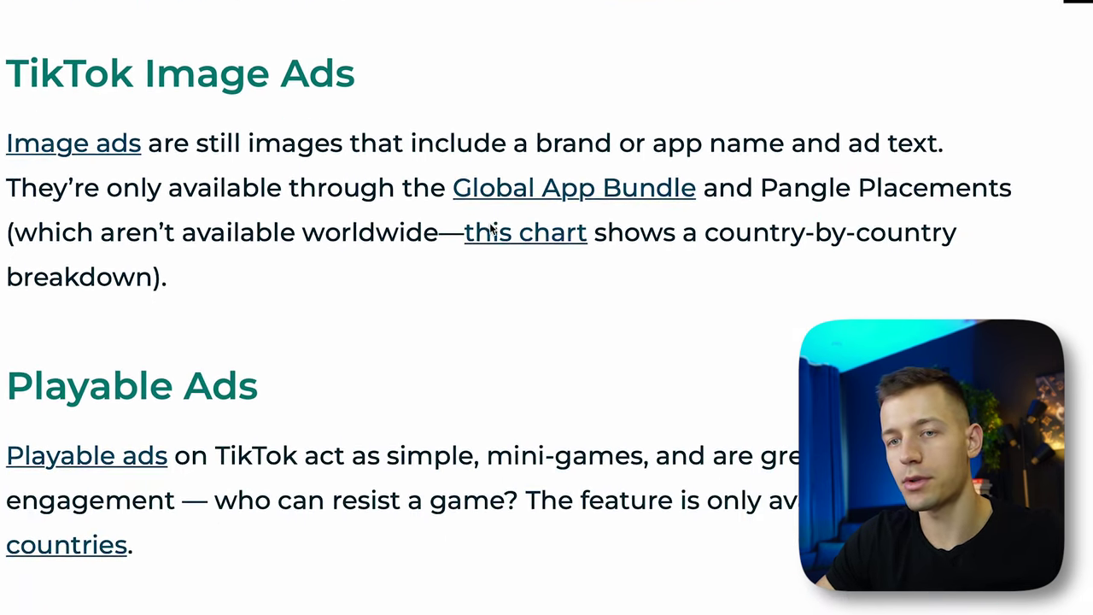